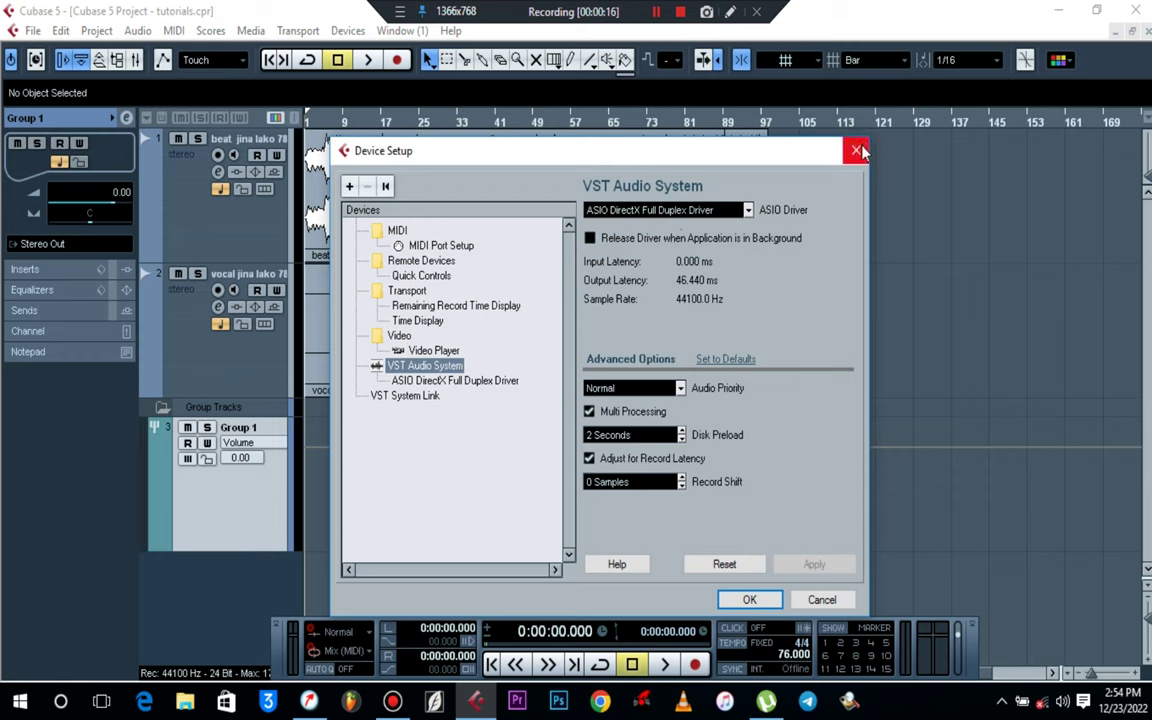
# Close the Device Setup dialog and place the playback cursor at bar 17
pyautogui.click(857, 151)
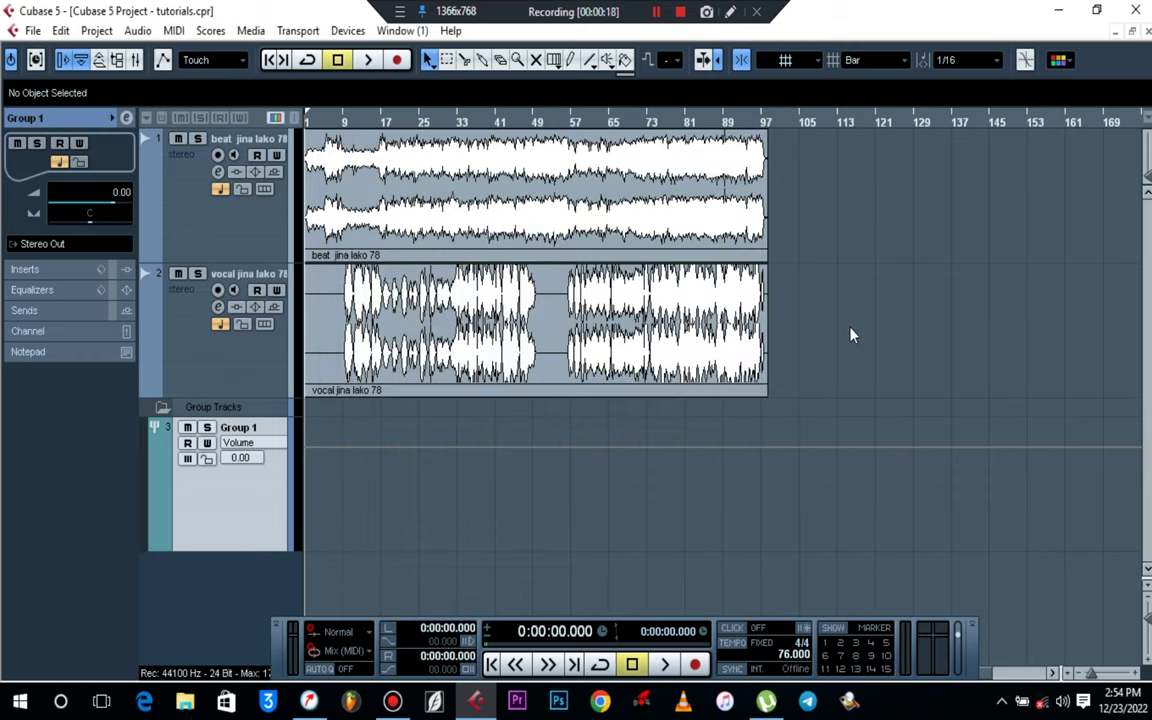
pyautogui.press('h')
pyautogui.press('h')
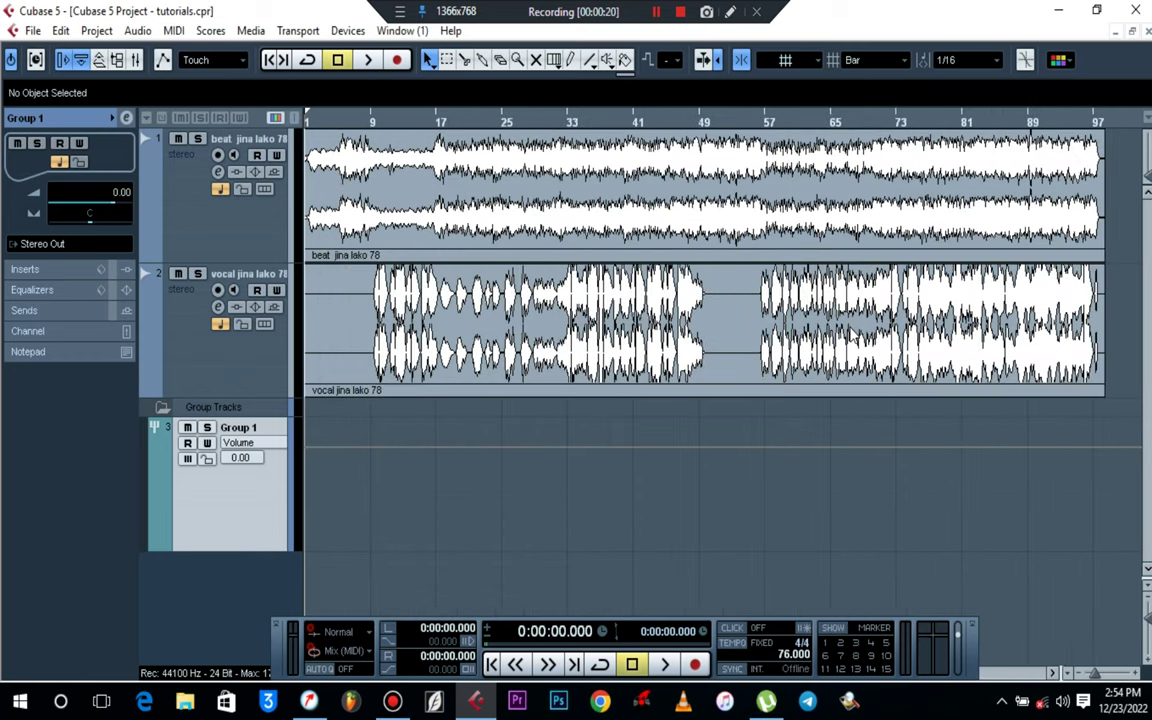
pyautogui.click(438, 120)
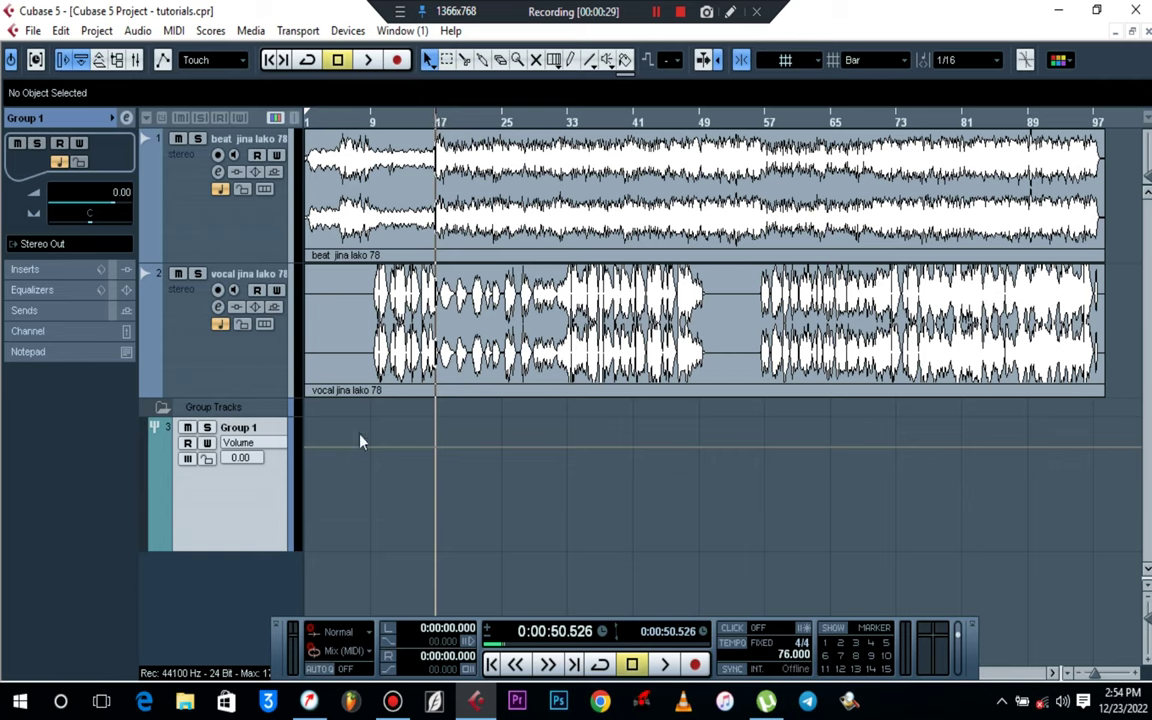
# Solo the Group 1 track and load the Compressor from the Dynamics plug-ins into its insert slot 1
pyautogui.click(206, 427)
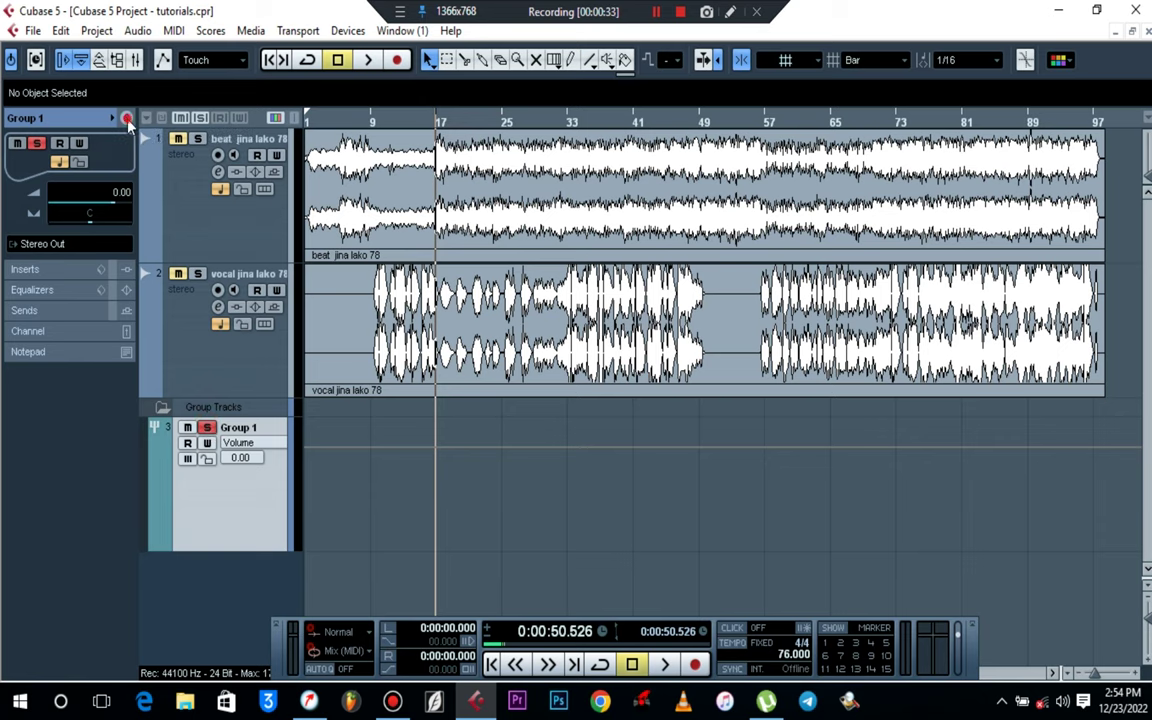
pyautogui.click(126, 118)
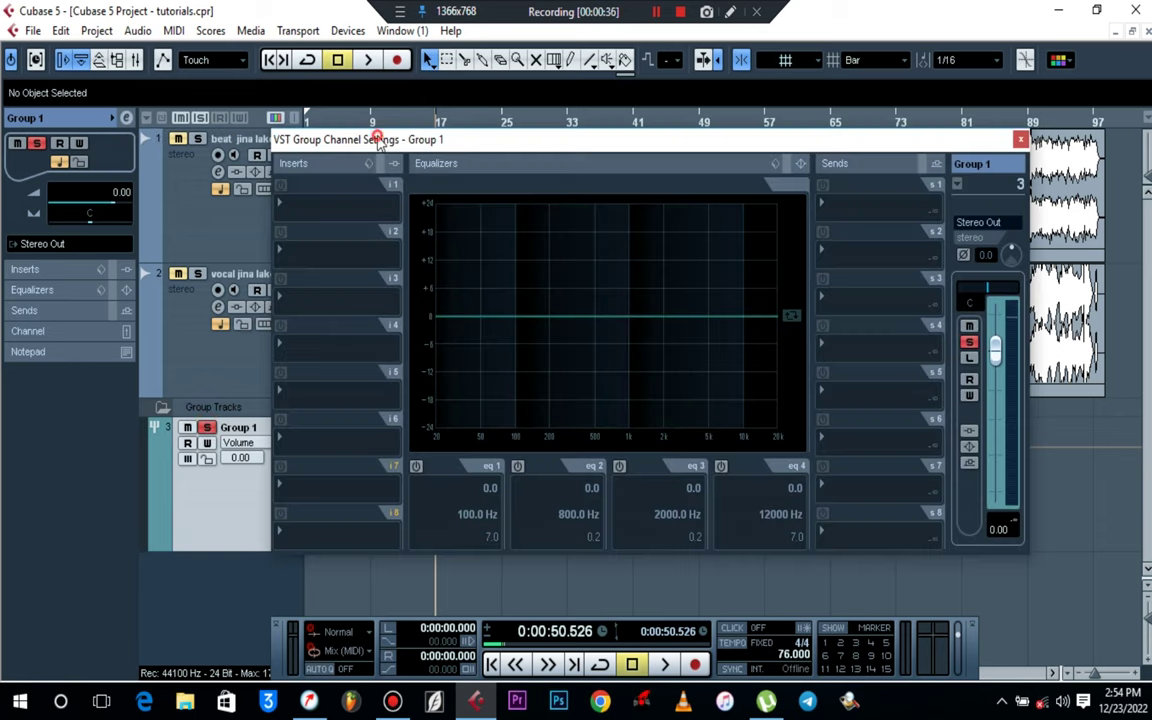
pyautogui.click(322, 209)
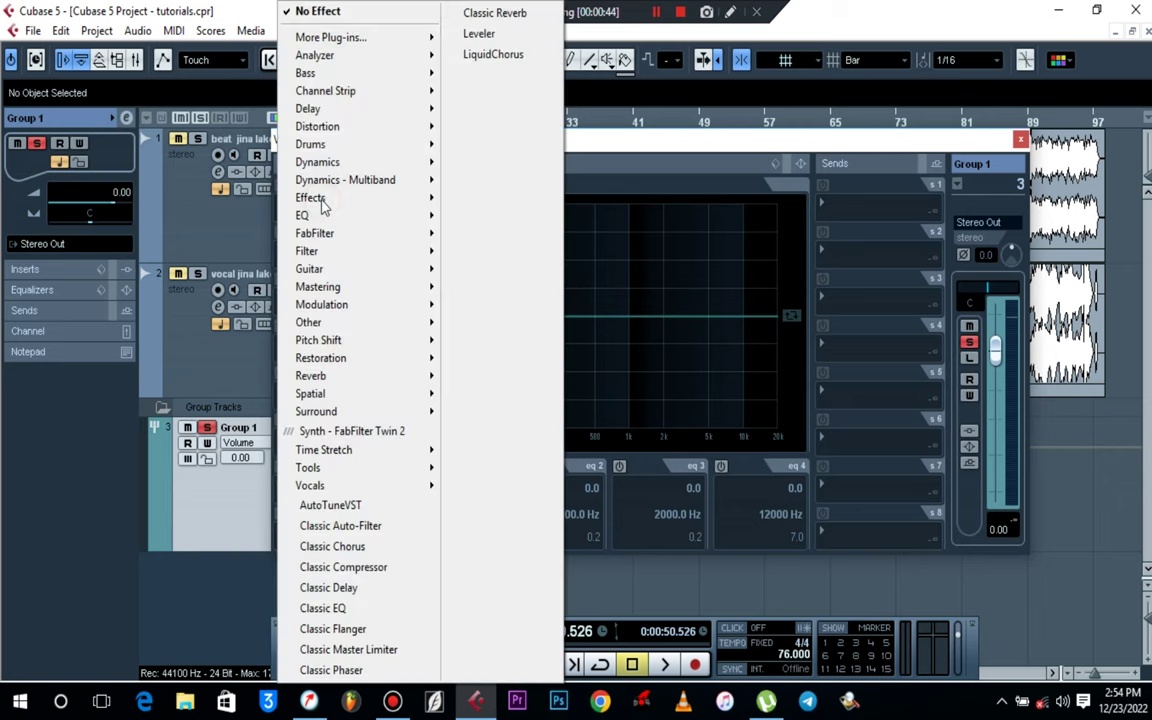
pyautogui.moveTo(360, 160)
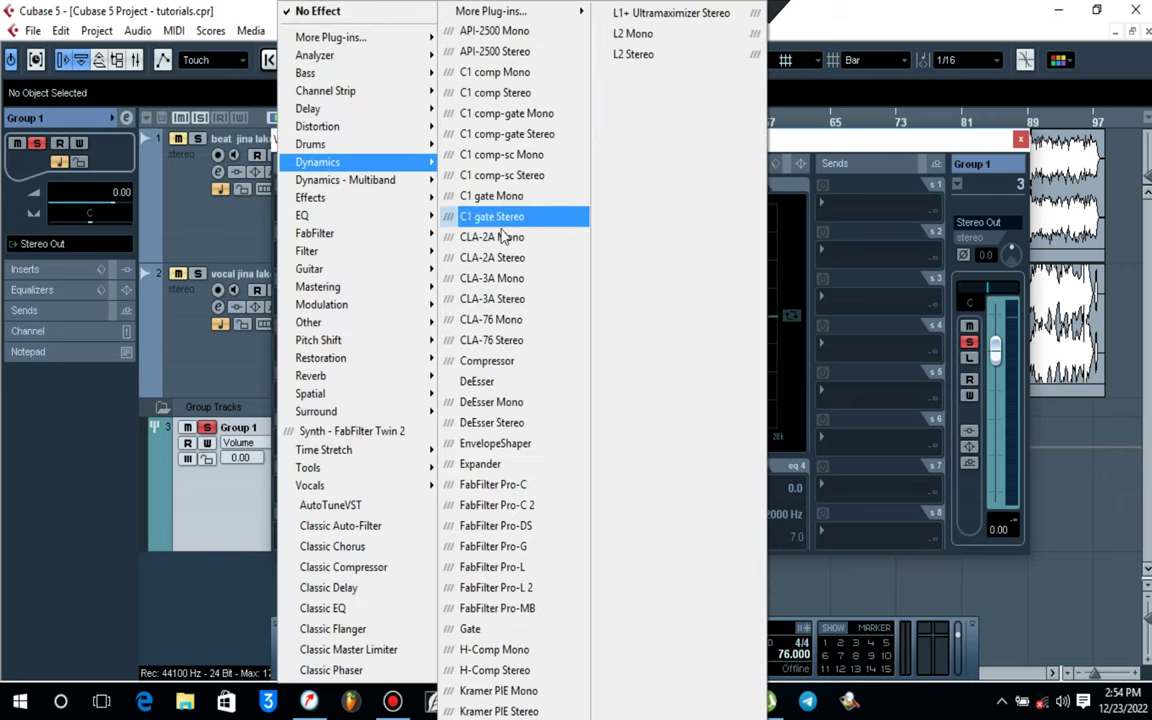
pyautogui.click(516, 359)
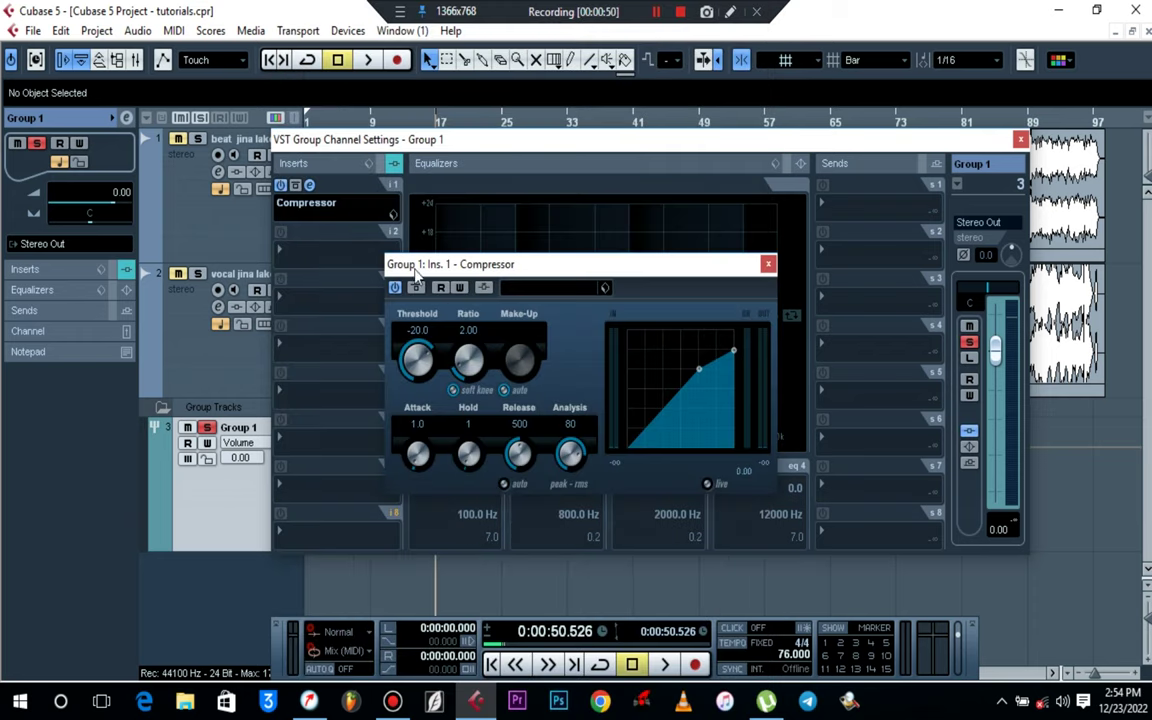
pyautogui.click(309, 185)
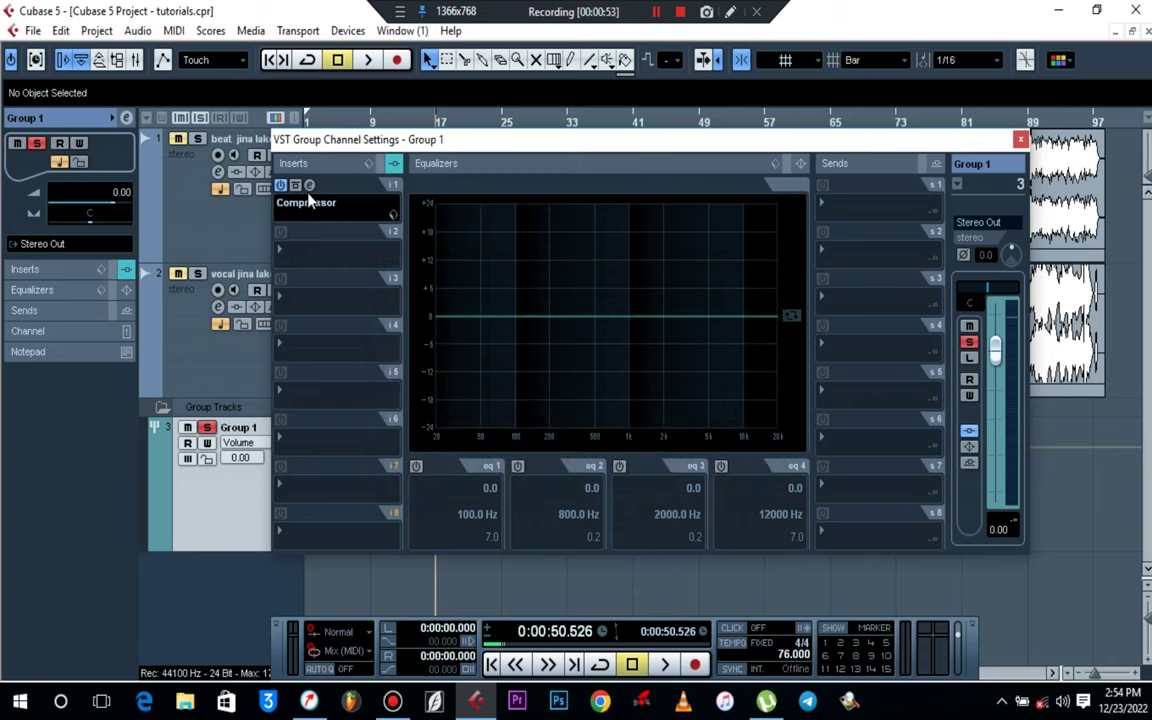
# Load the GEQ-30 equalizer into insert slot 2 of Group 1 and close its plug-in window
pyautogui.click(307, 258)
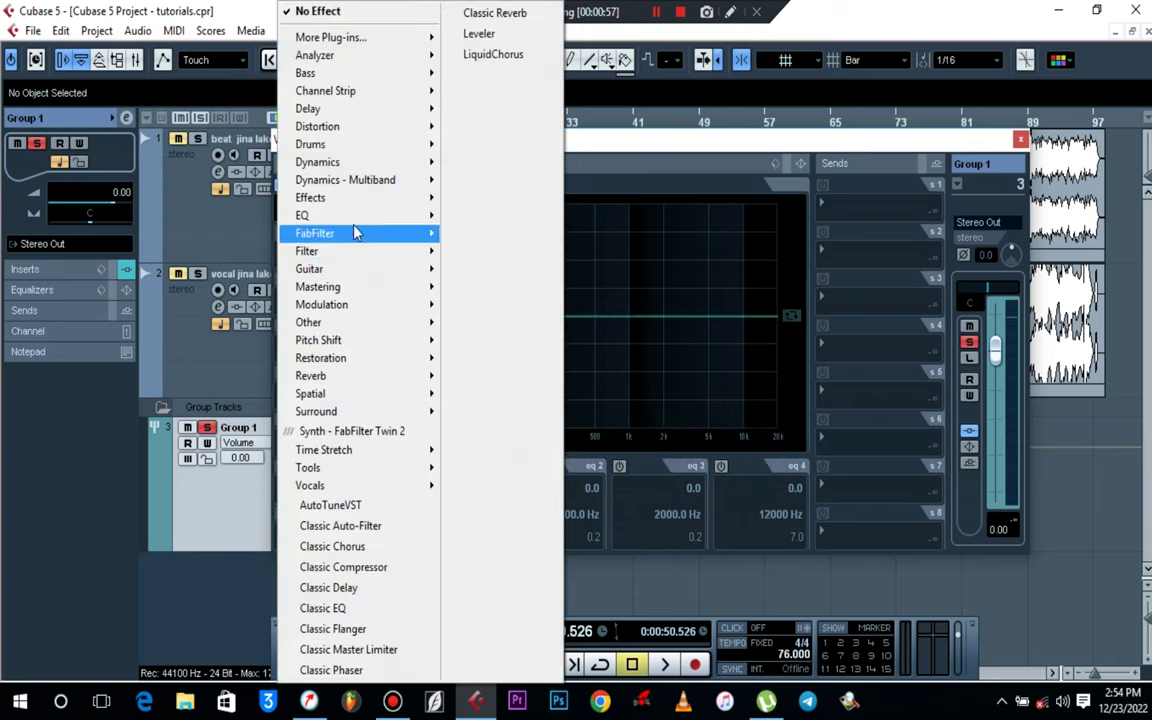
pyautogui.moveTo(378, 222)
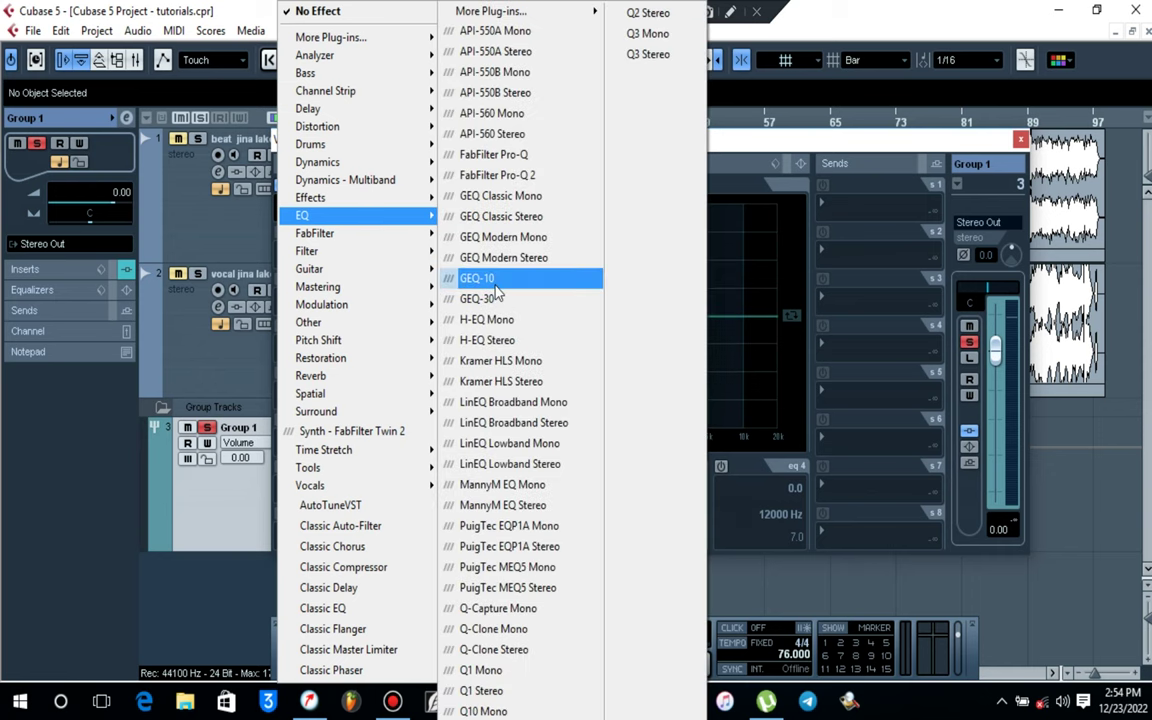
pyautogui.click(496, 299)
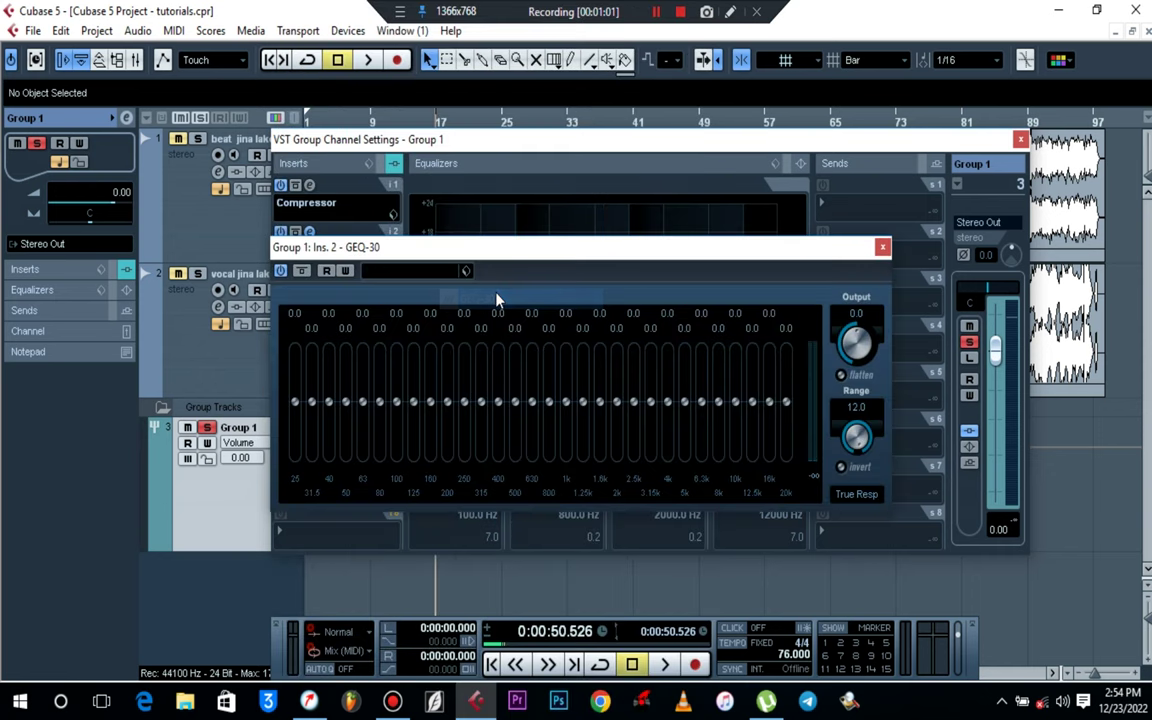
pyautogui.click(435, 272)
pyautogui.click(437, 274)
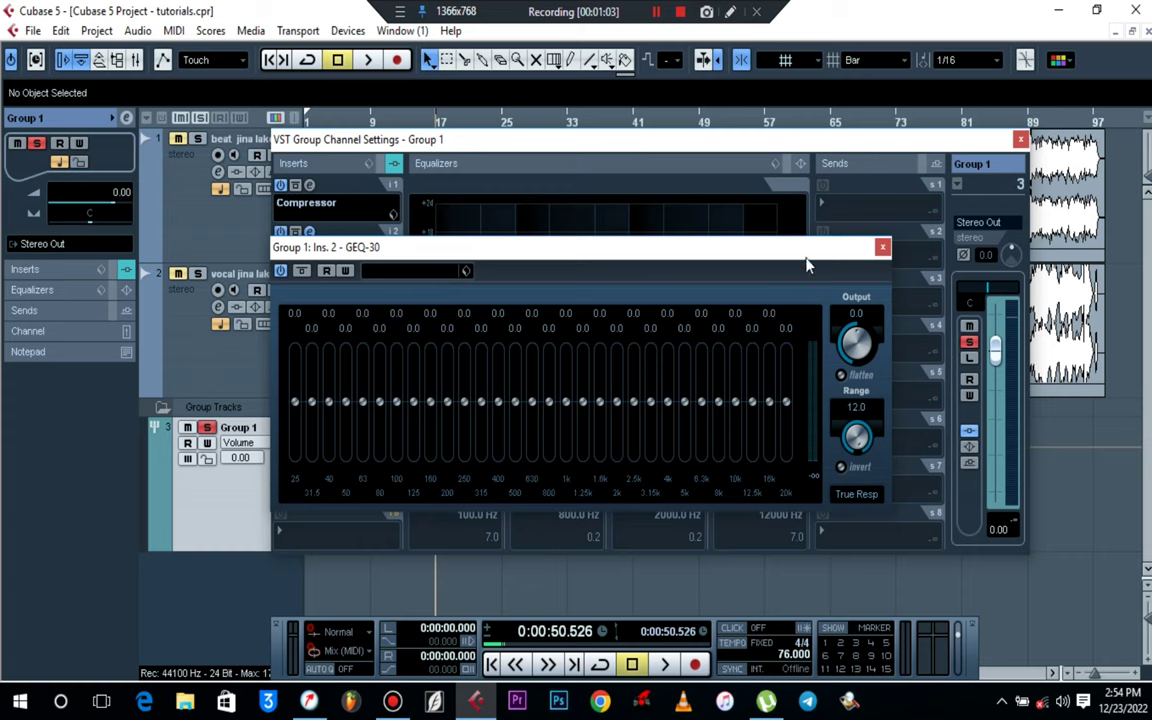
pyautogui.click(881, 247)
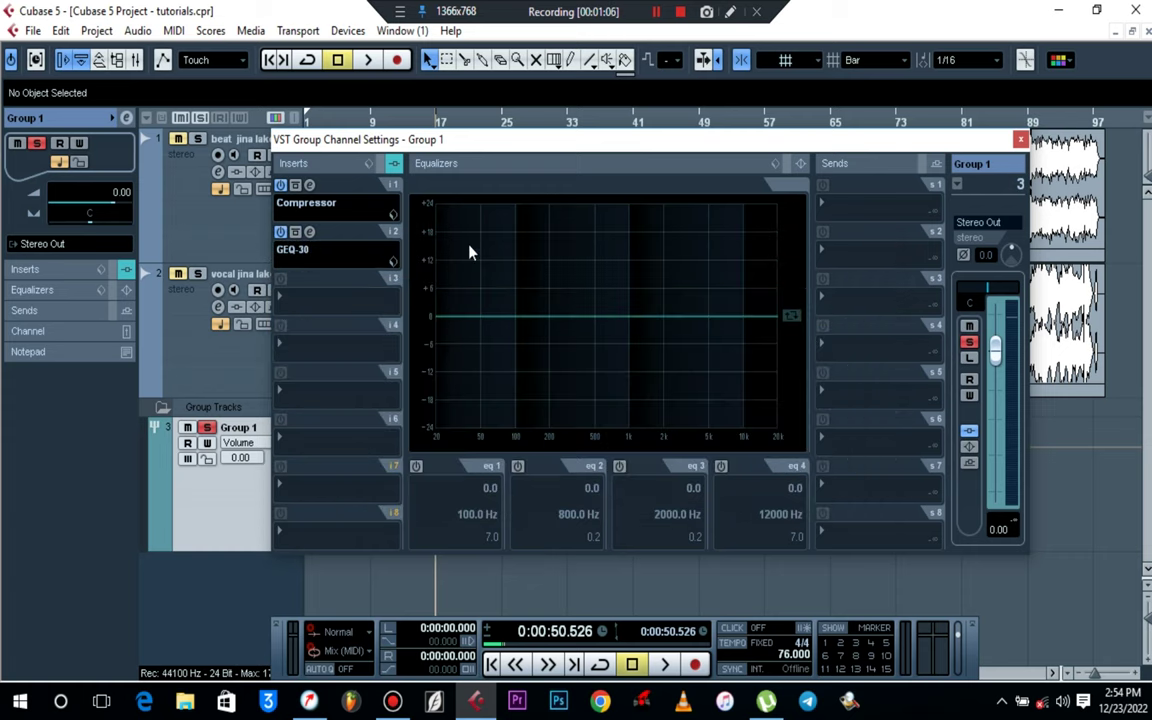
# Load the DeNoiser restoration plug-in into insert slot 3 of Group 1 and close its window
pyautogui.click(316, 304)
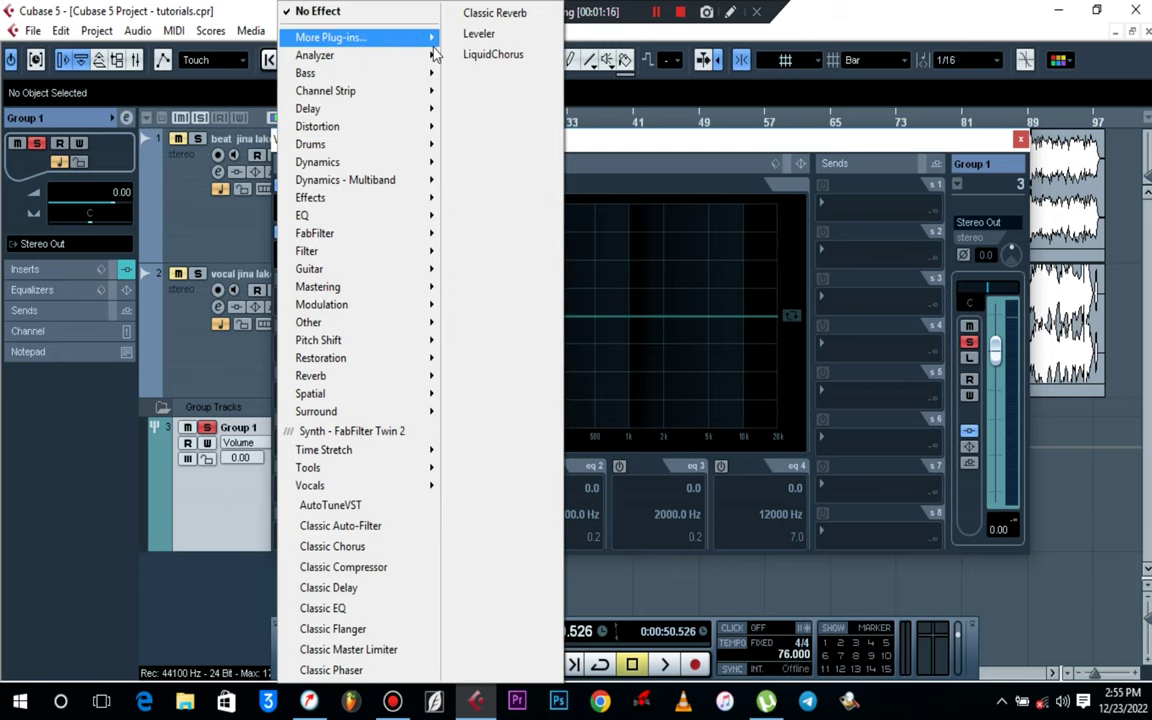
pyautogui.moveTo(424, 127)
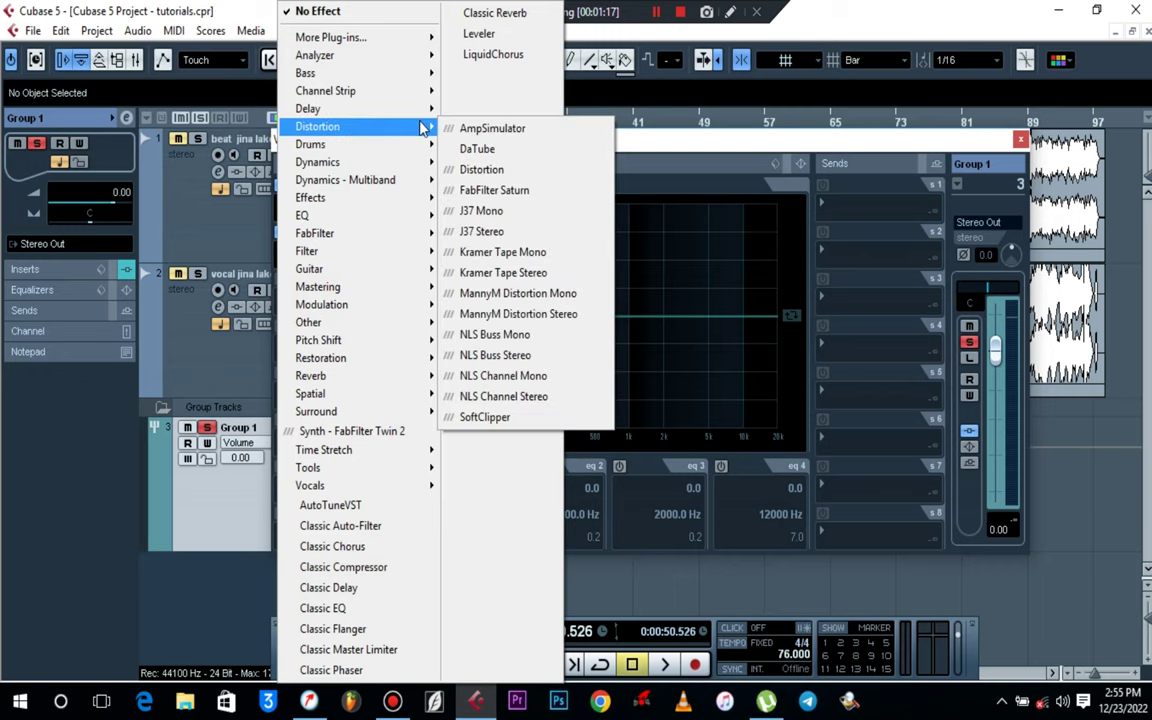
pyautogui.moveTo(418, 38)
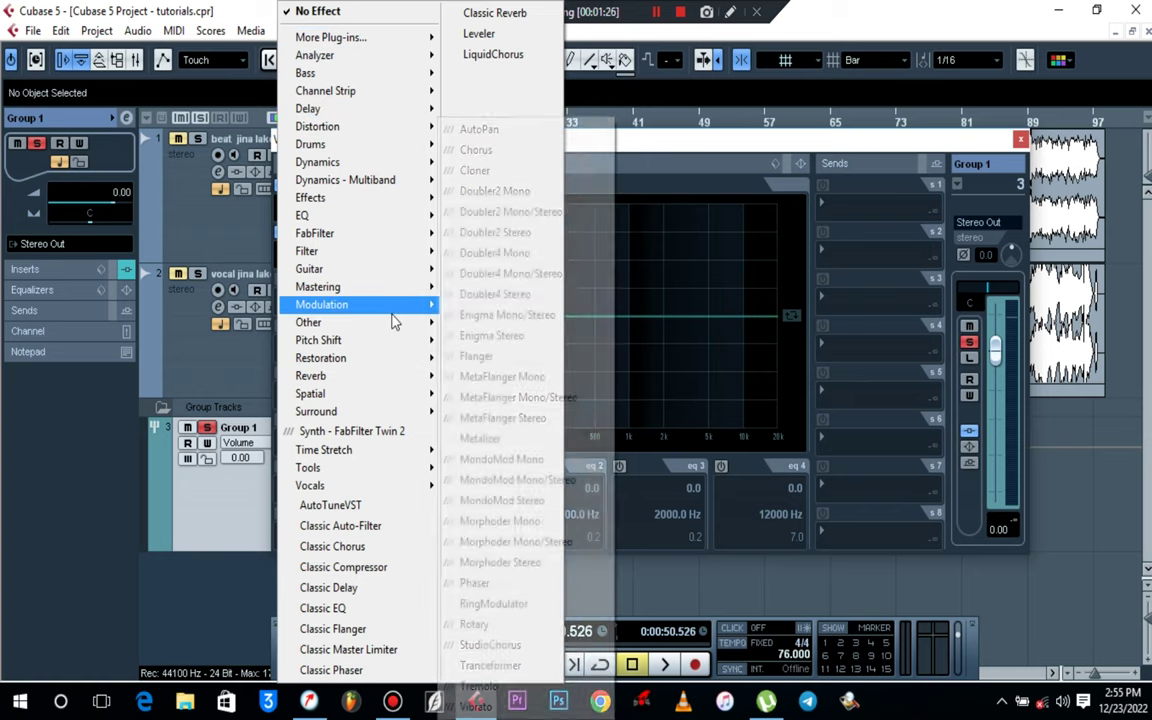
pyautogui.moveTo(393, 350)
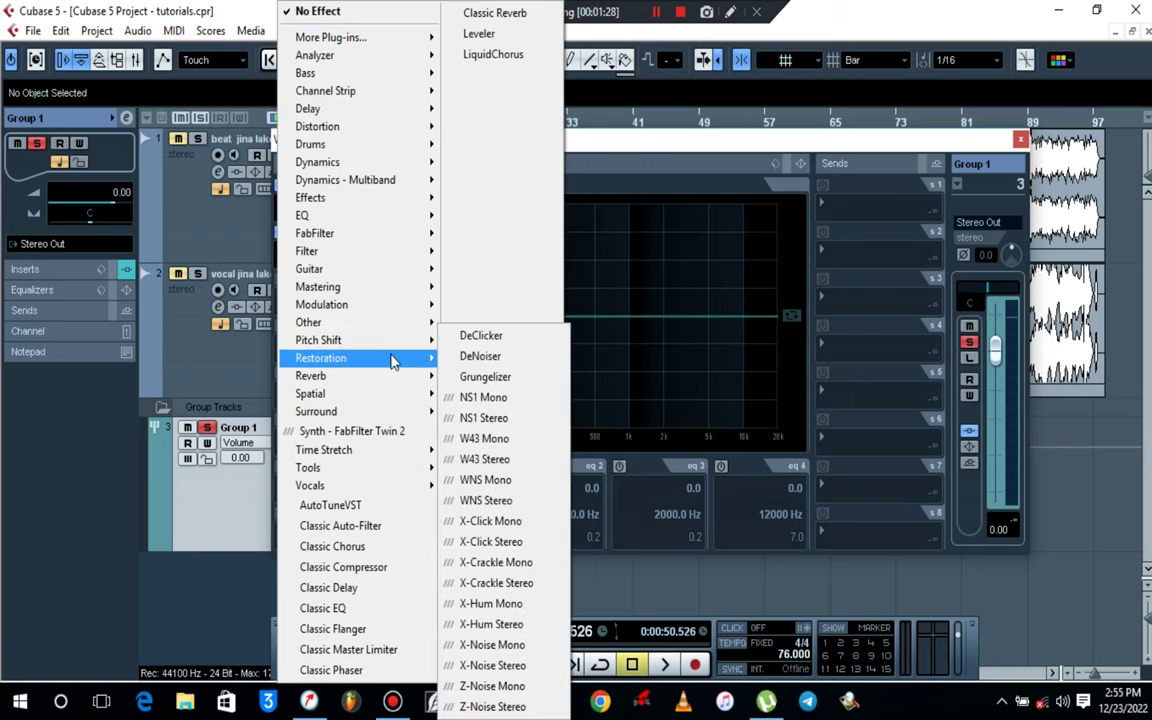
pyautogui.click(485, 360)
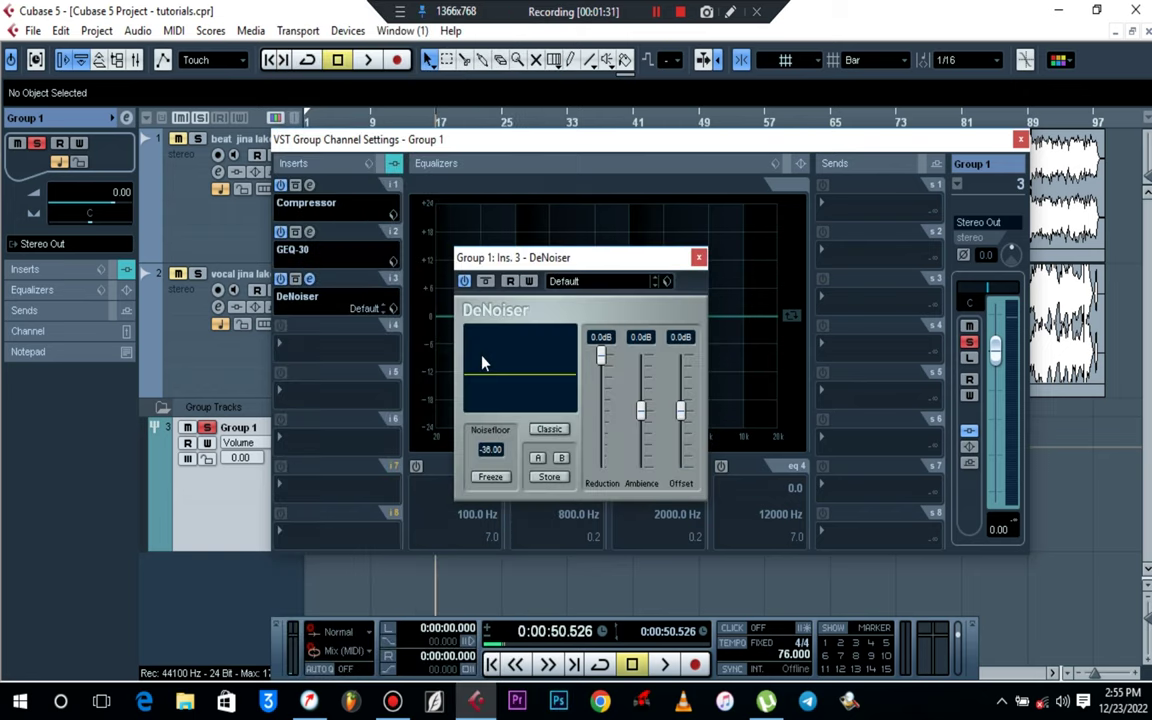
pyautogui.click(698, 258)
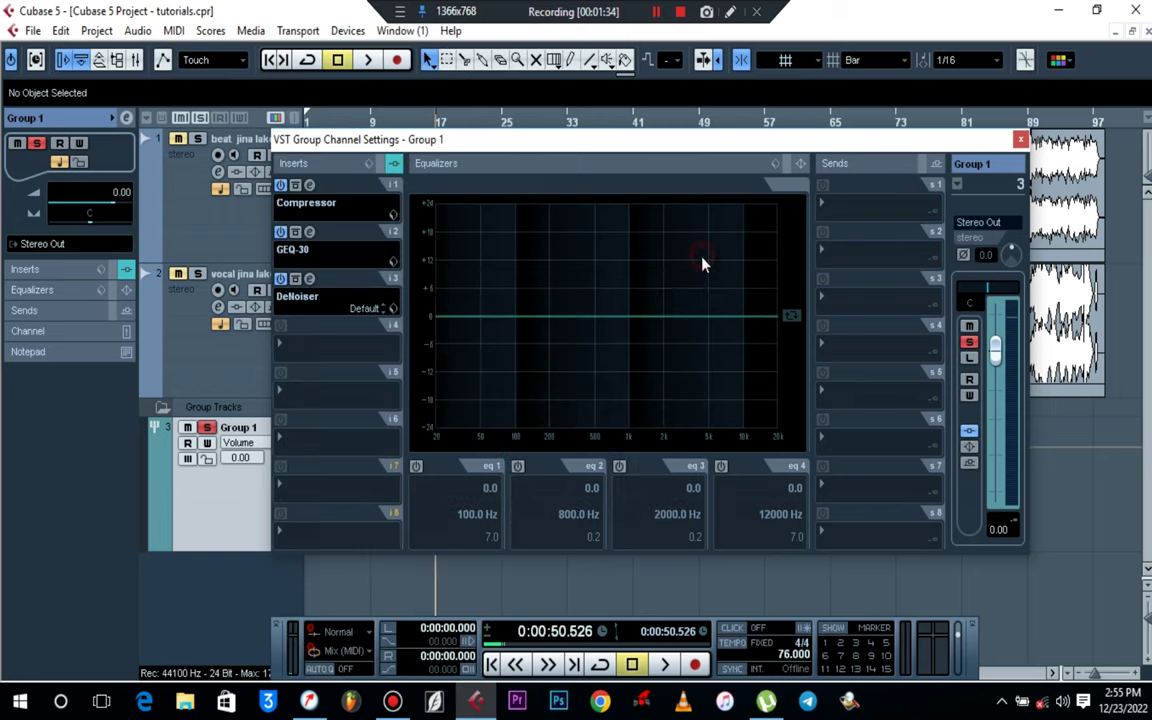
# Load the DeEsser from the Dynamics plug-ins into insert slot 4 of Group 1 and close its window
pyautogui.click(307, 347)
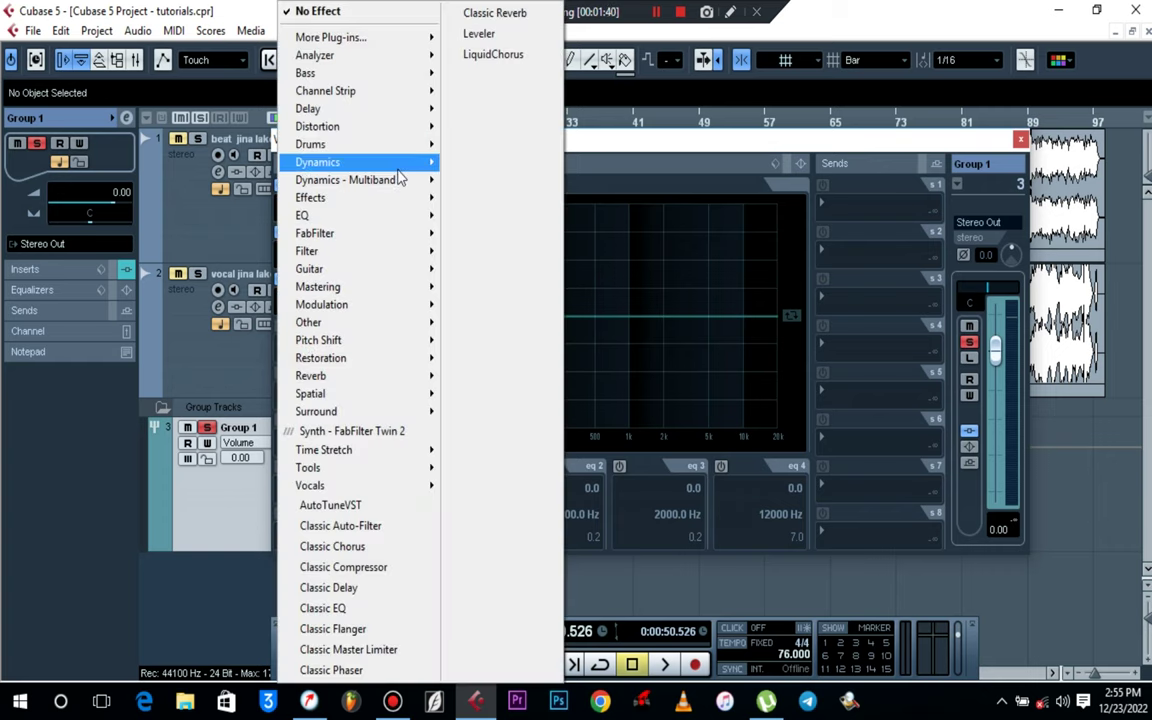
pyautogui.moveTo(400, 165)
pyautogui.moveTo(545, 15)
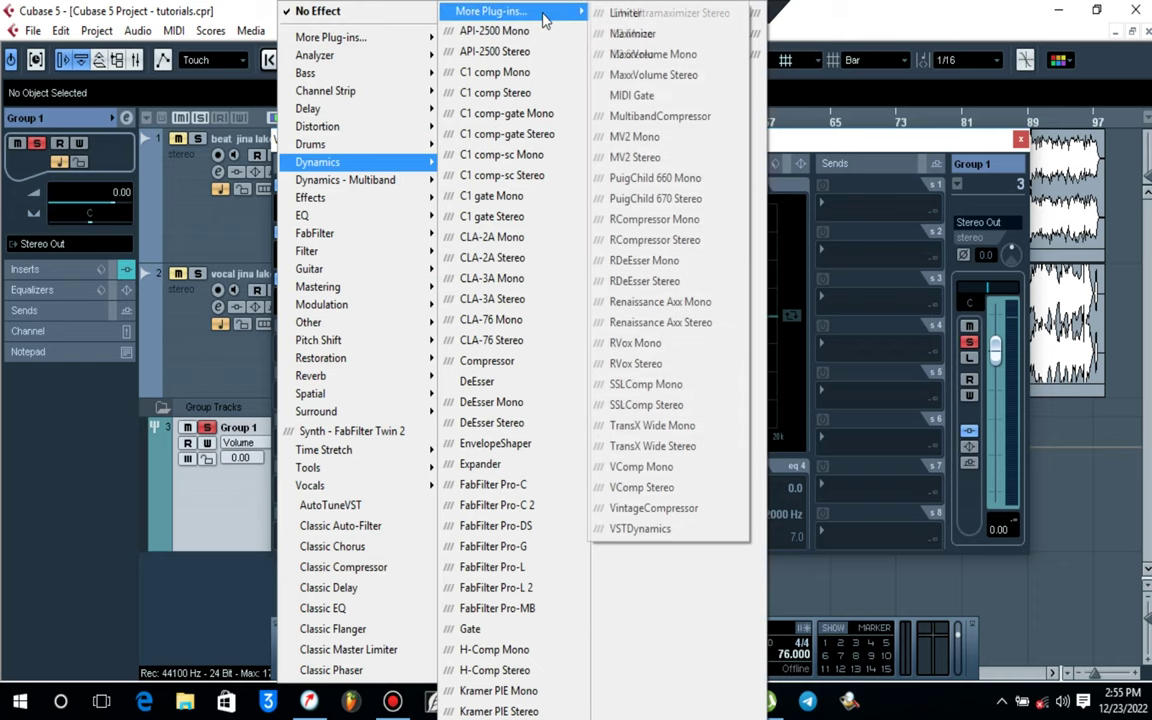
pyautogui.click(488, 393)
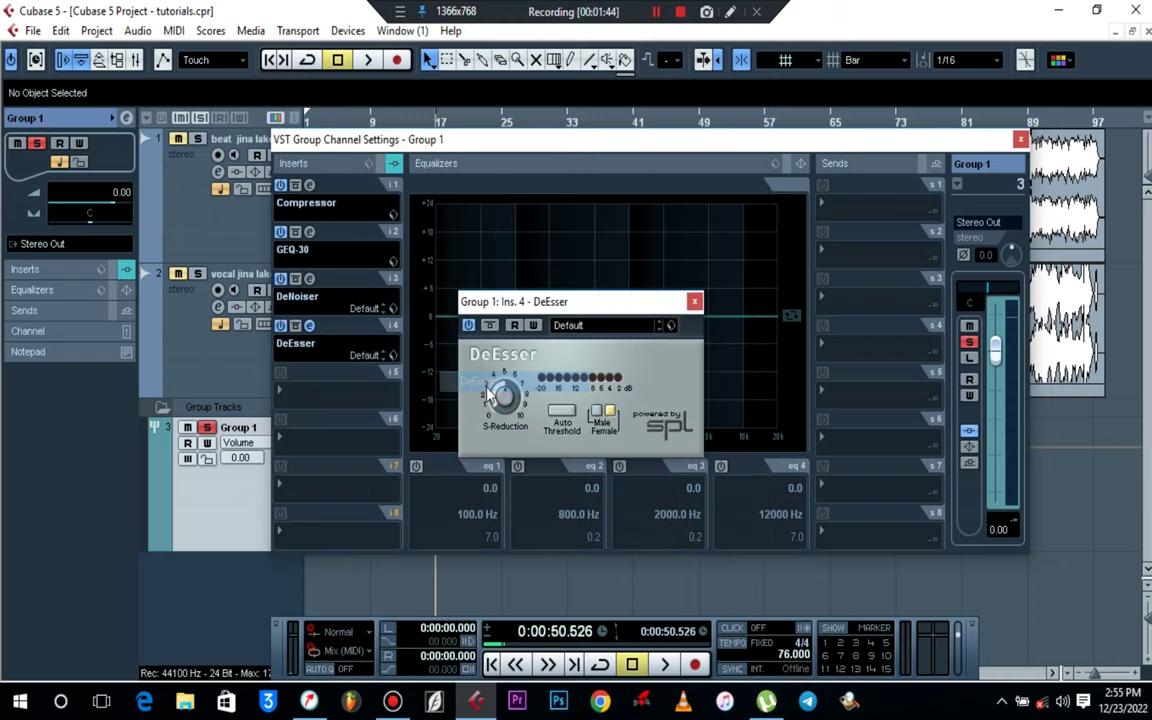
pyautogui.click(694, 302)
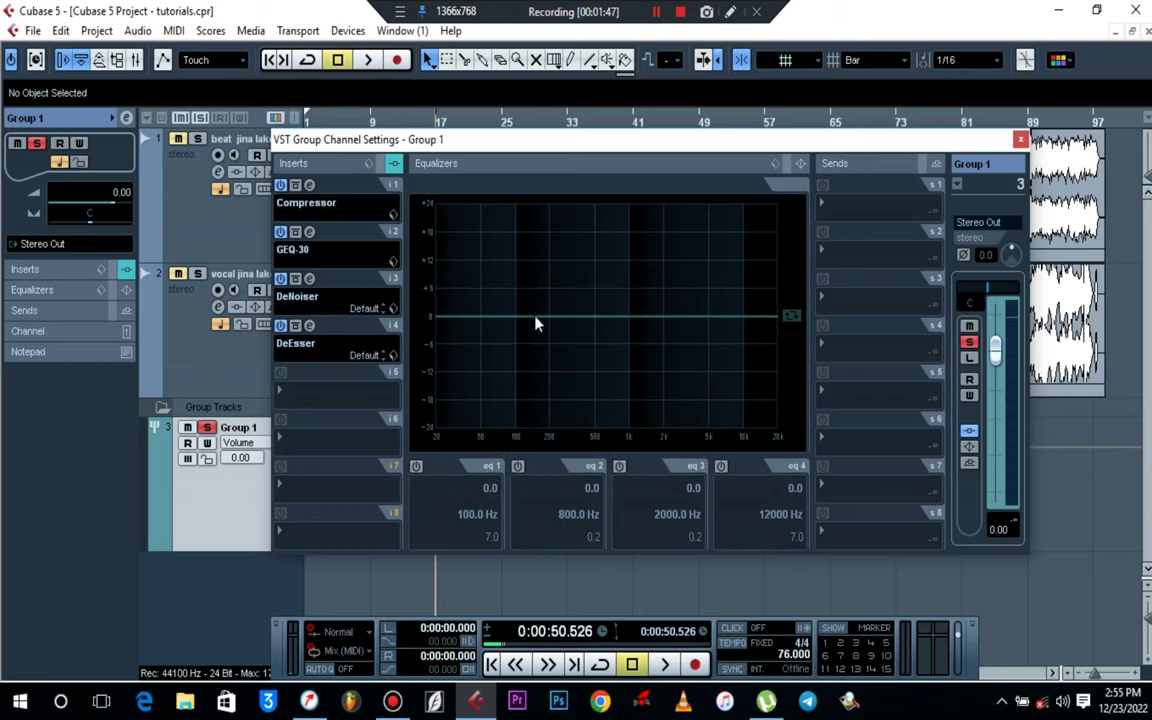
# Load the MonoDelay plug-in into insert slot 5 of Group 1 and close its window
pyautogui.click(305, 397)
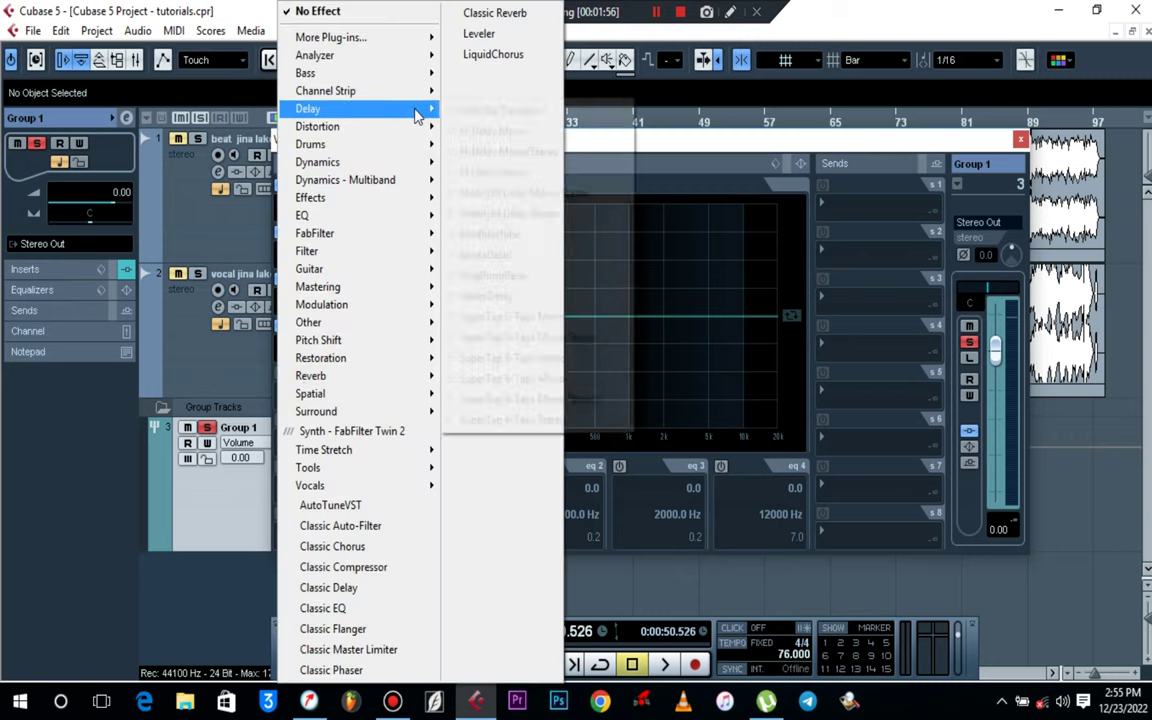
pyautogui.click(505, 254)
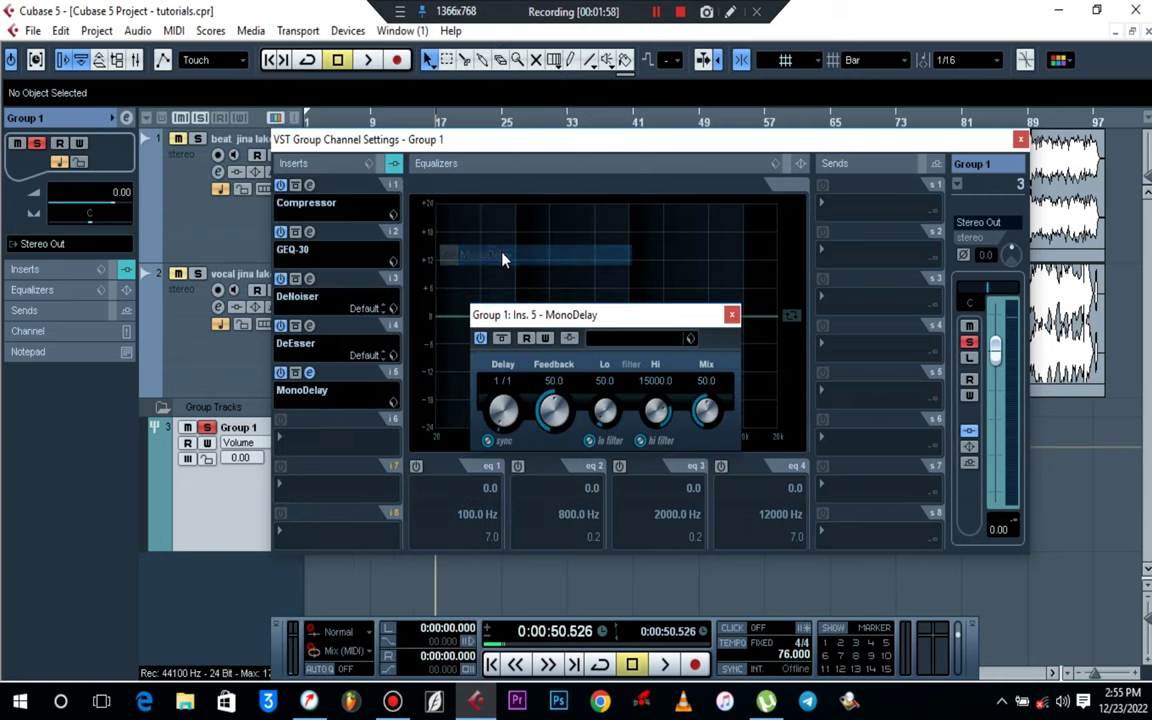
pyautogui.click(732, 316)
# Load the Roomworks SE reverb into insert slot 6 of Group 1 and look through its presets without choosing one
pyautogui.click(348, 441)
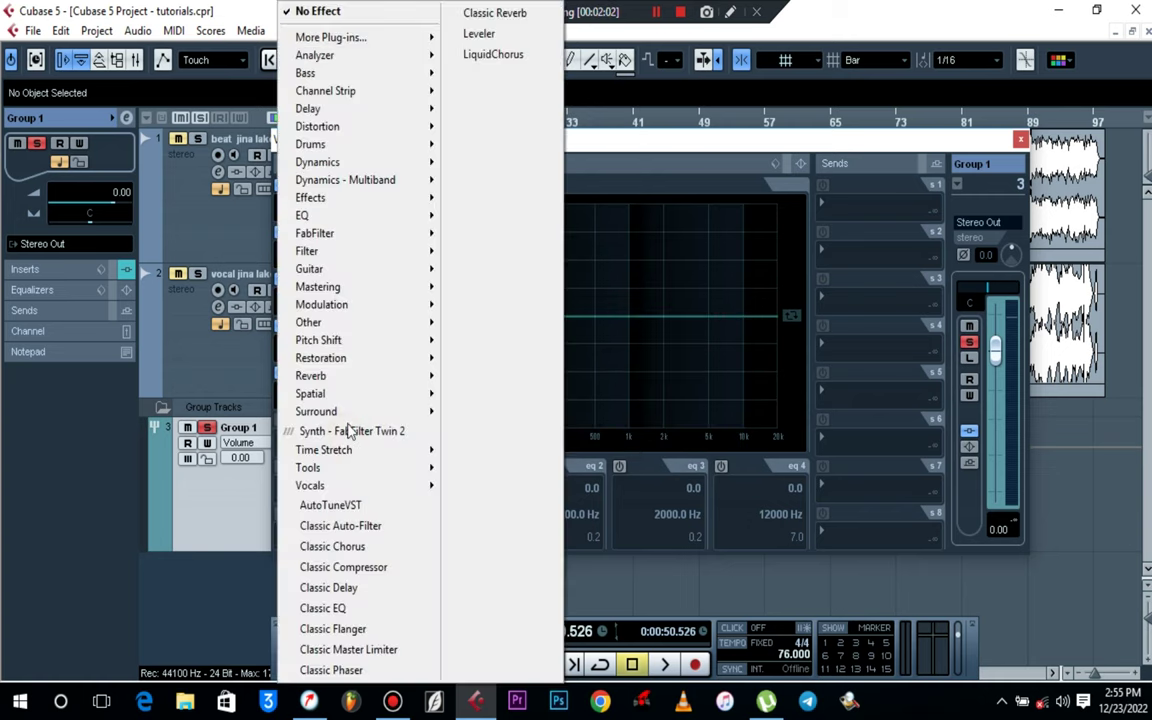
pyautogui.moveTo(430, 379)
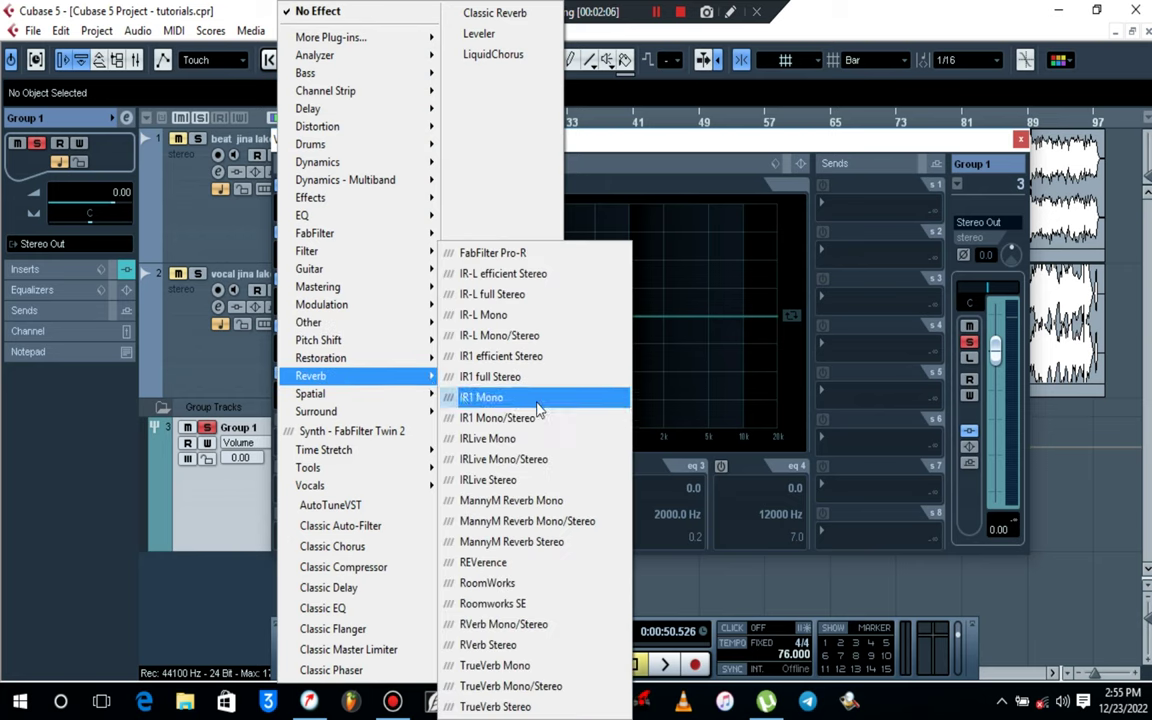
pyautogui.click(535, 606)
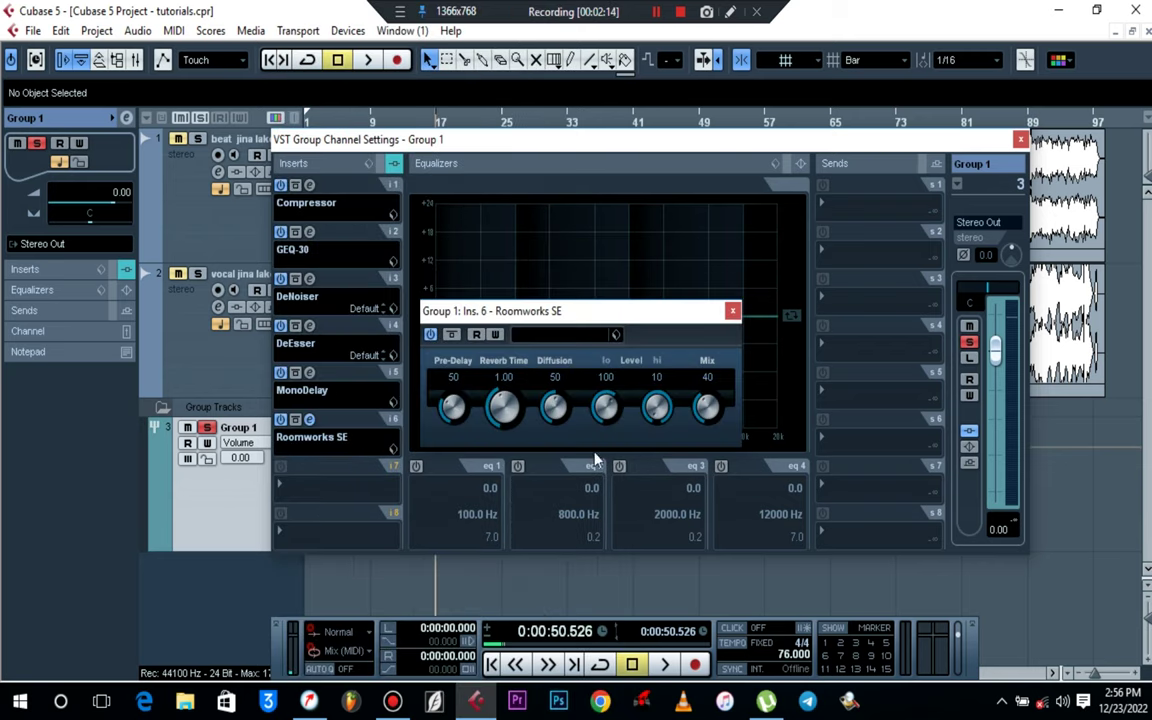
pyautogui.click(592, 335)
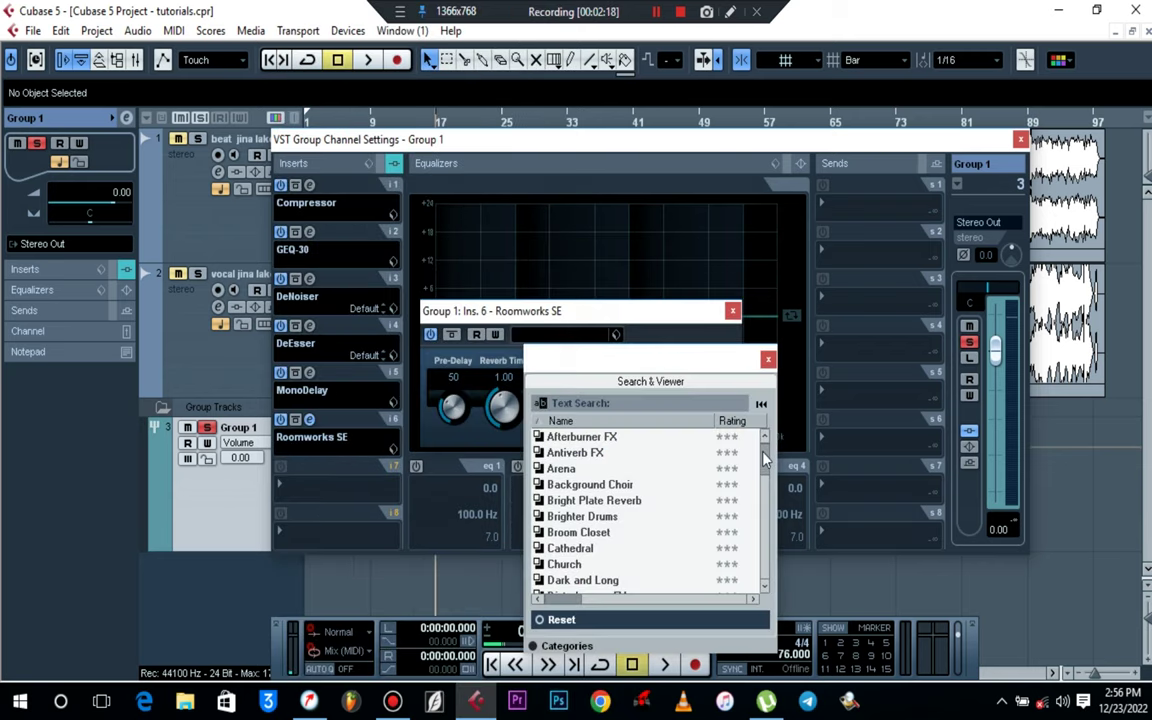
pyautogui.moveTo(765, 458)
pyautogui.mouseDown()
pyautogui.moveTo(763, 574)
pyautogui.moveTo(764, 440)
pyautogui.mouseUp()
pyautogui.click(768, 360)
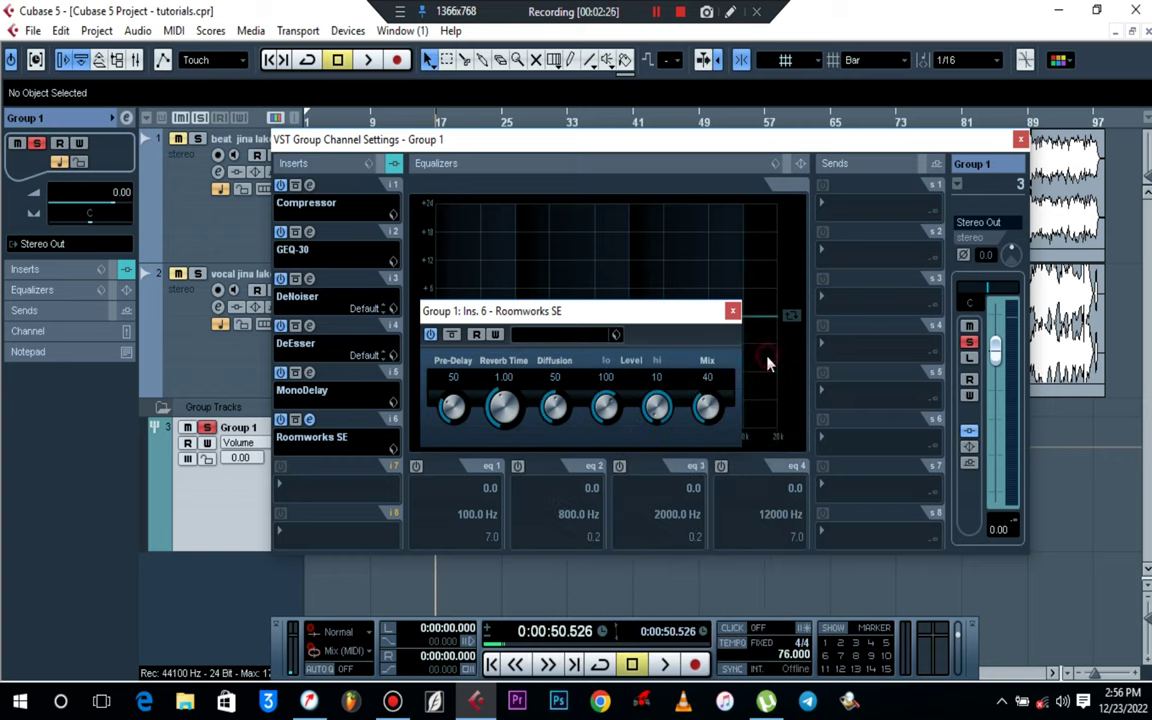
pyautogui.click(733, 312)
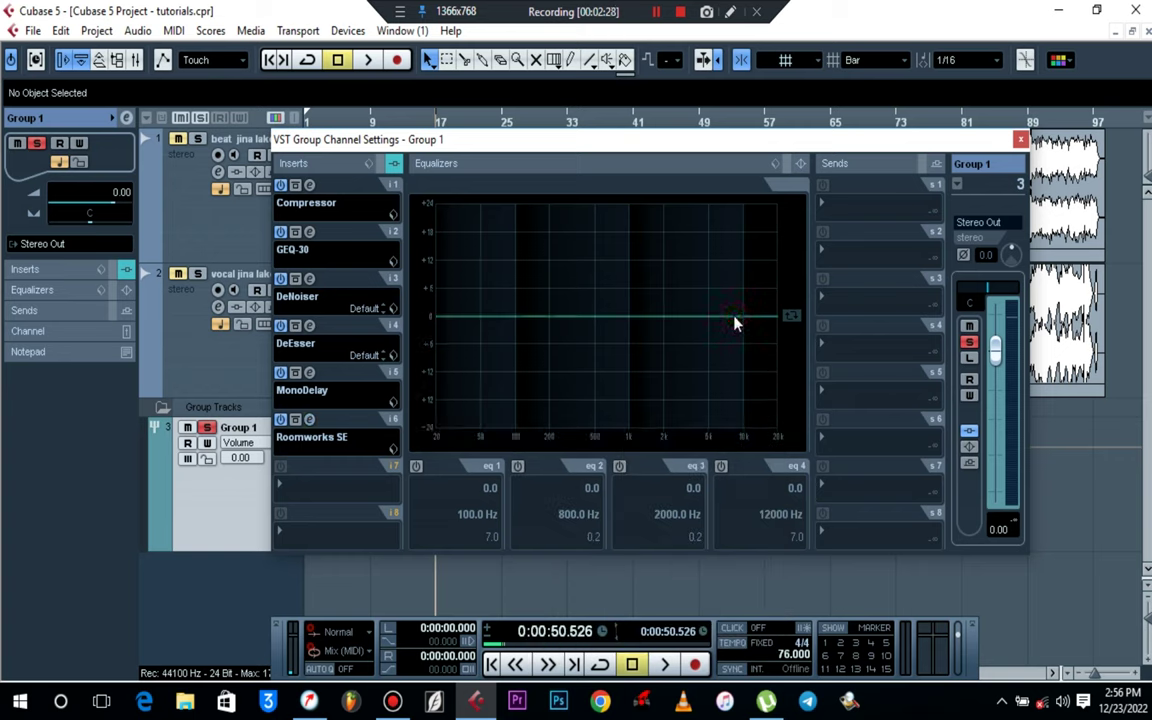
# Switch off all six insert effects on Group 1, from the Compressor through to Roomworks SE
pyautogui.click(282, 186)
pyautogui.click(281, 232)
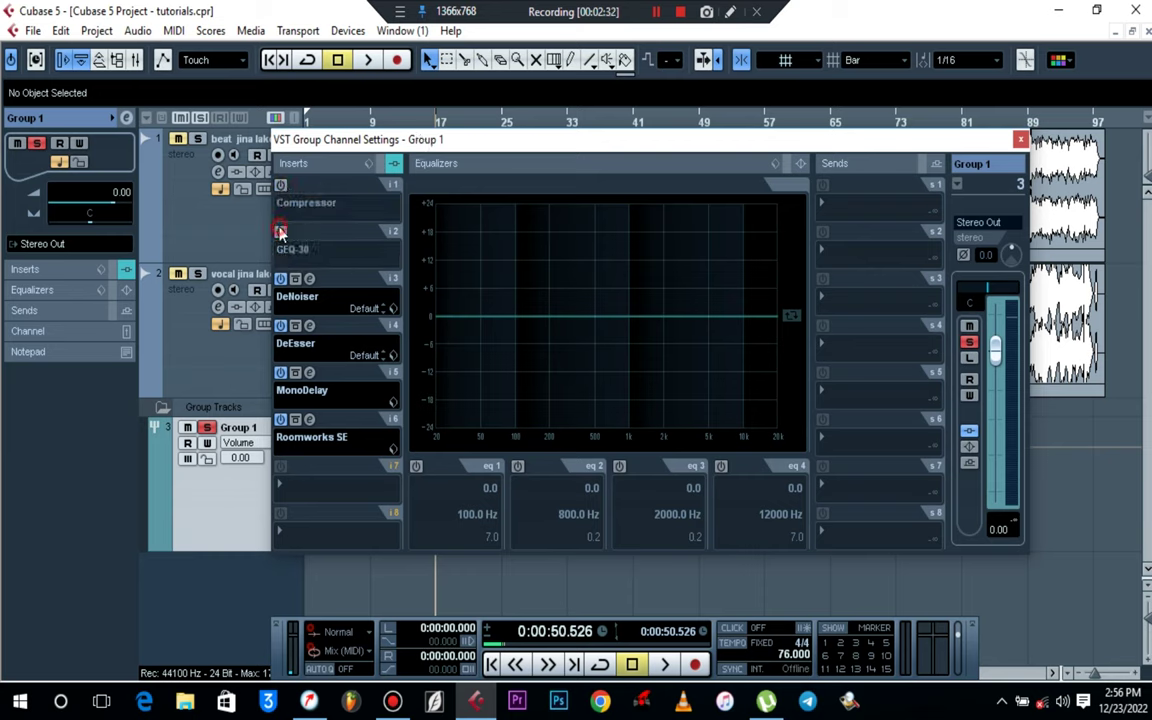
pyautogui.click(281, 278)
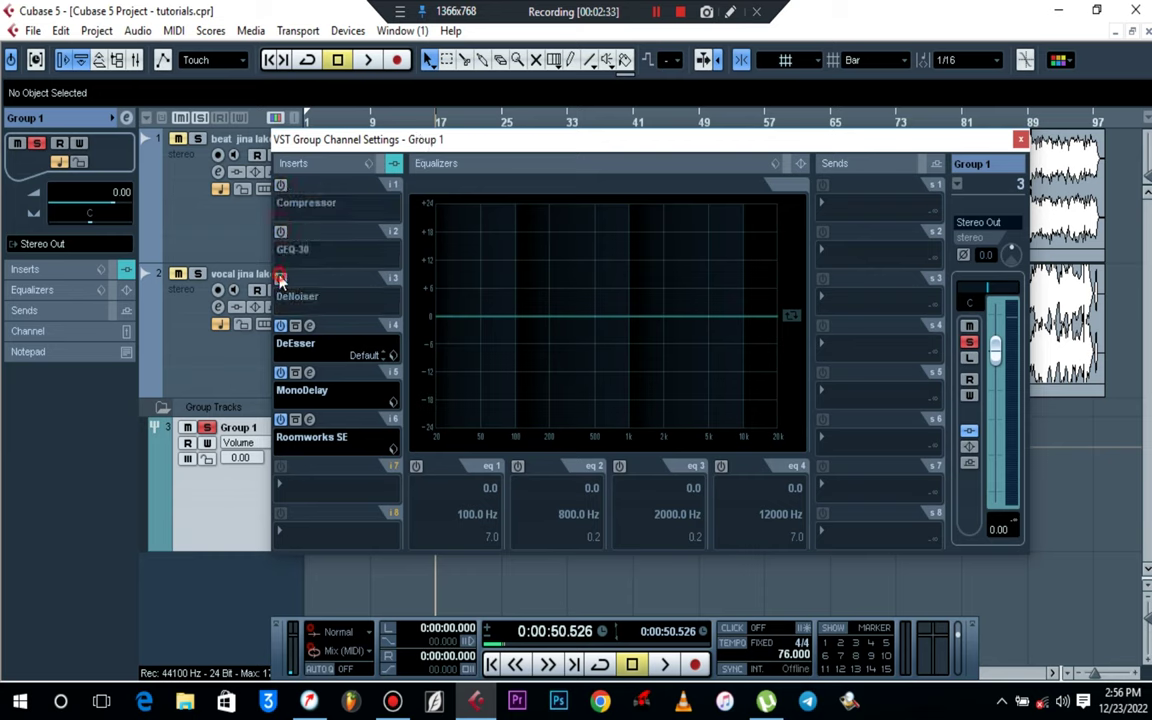
pyautogui.click(281, 326)
pyautogui.click(281, 372)
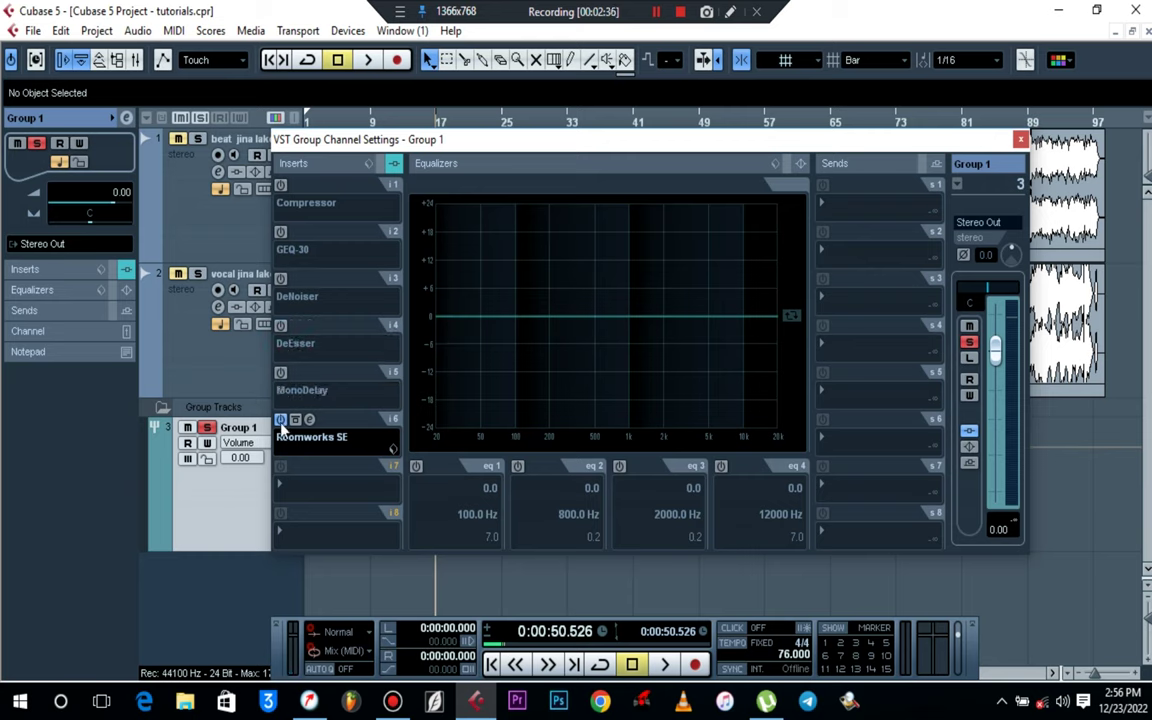
pyautogui.click(281, 420)
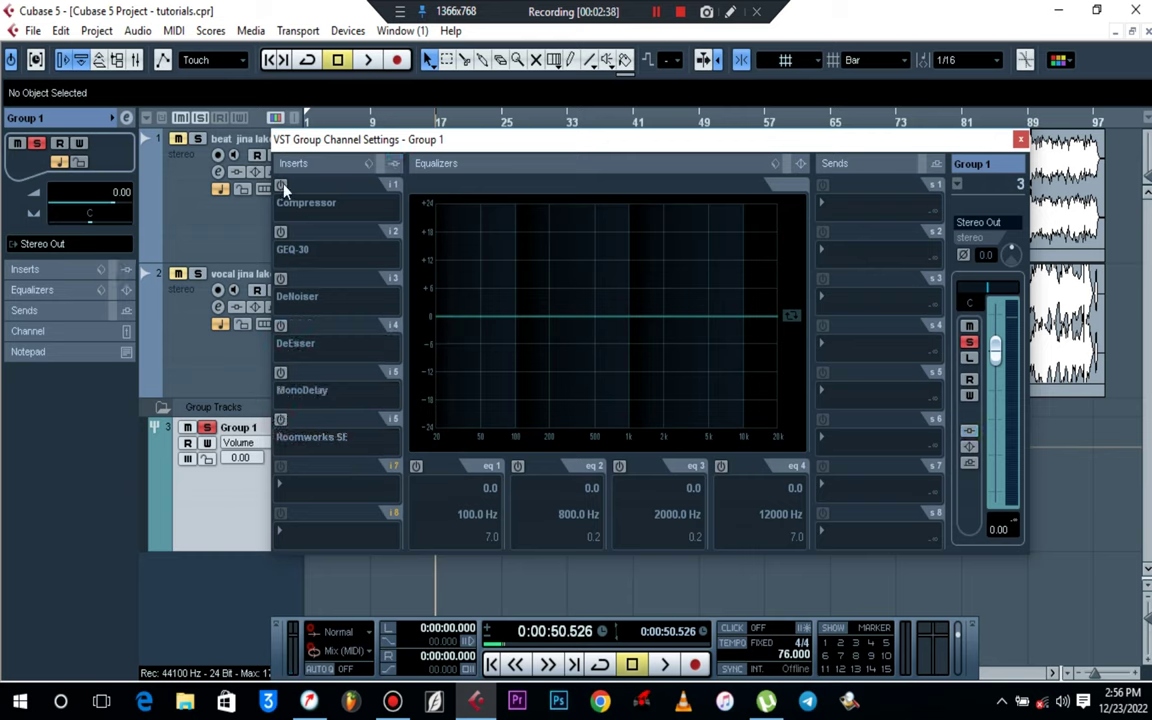
# Switch on the Compressor in insert slot 1, search its presets for "voca" and load Lead Vocals In Your Face
pyautogui.click(282, 186)
pyautogui.click(310, 186)
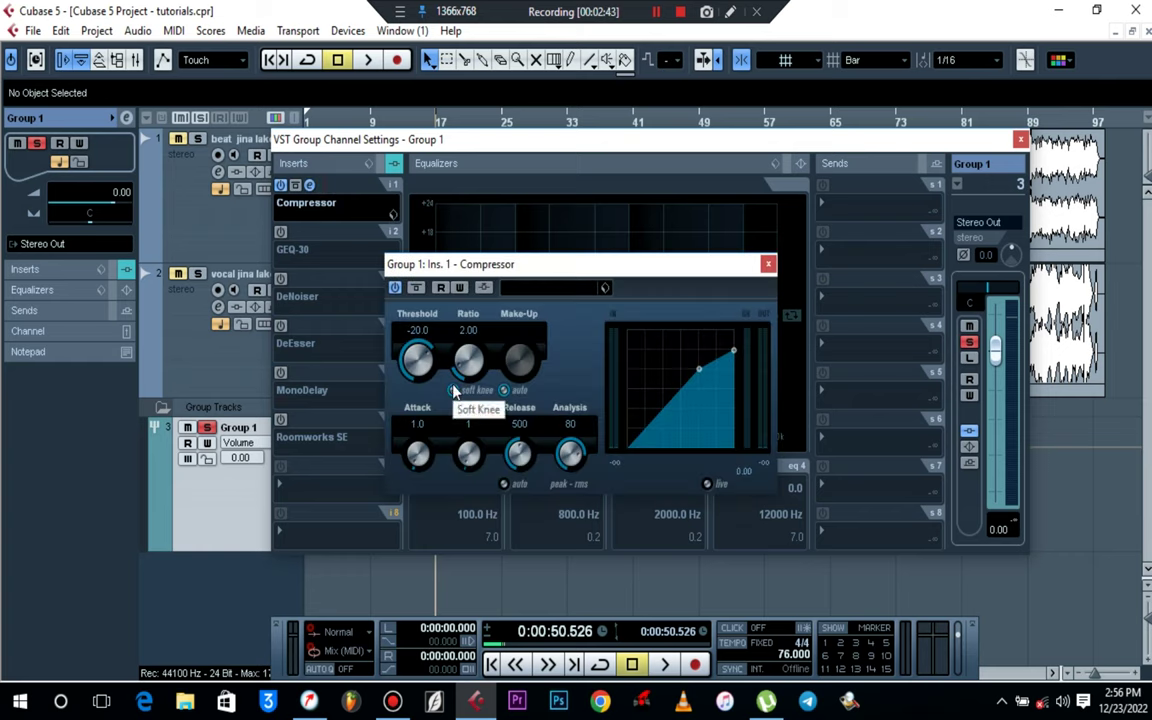
pyautogui.click(553, 288)
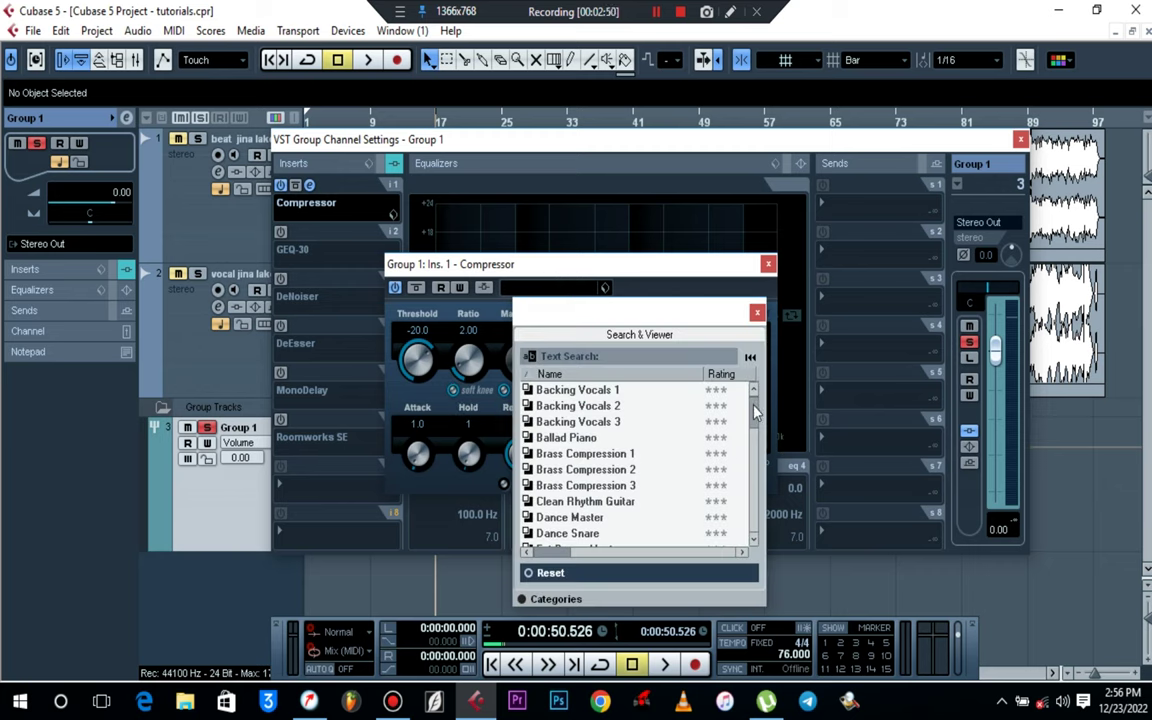
pyautogui.moveTo(756, 415); pyautogui.dragTo(756, 484)
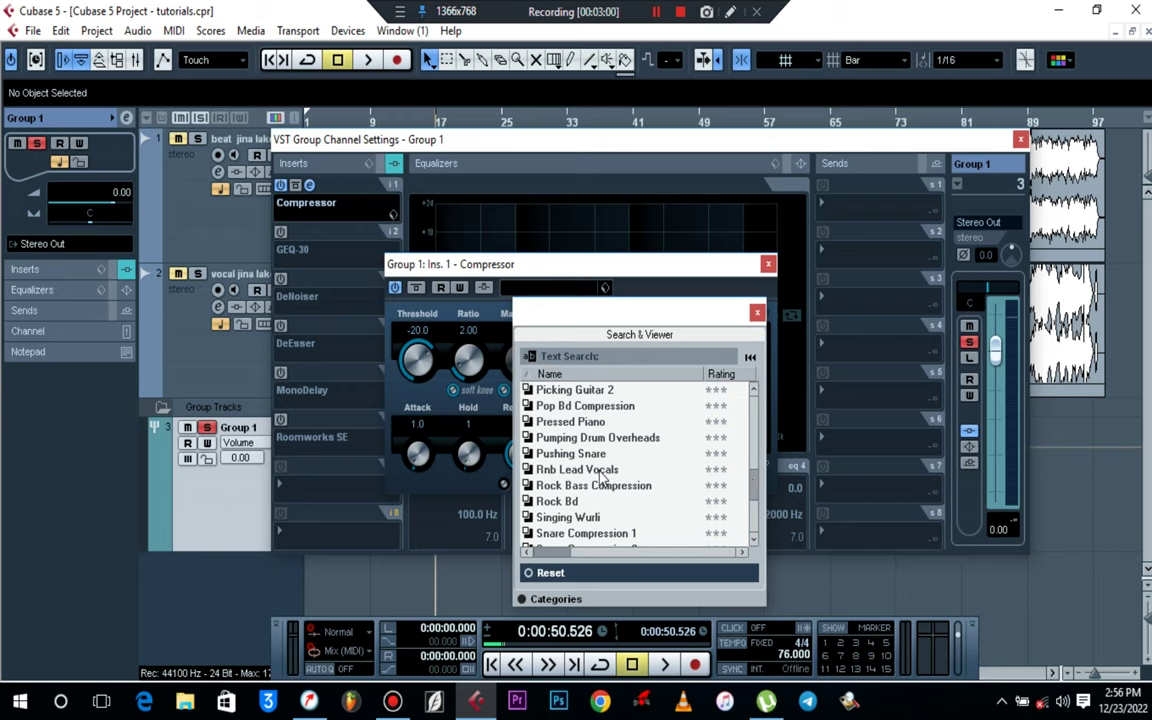
pyautogui.click(591, 358)
pyautogui.write('voca')
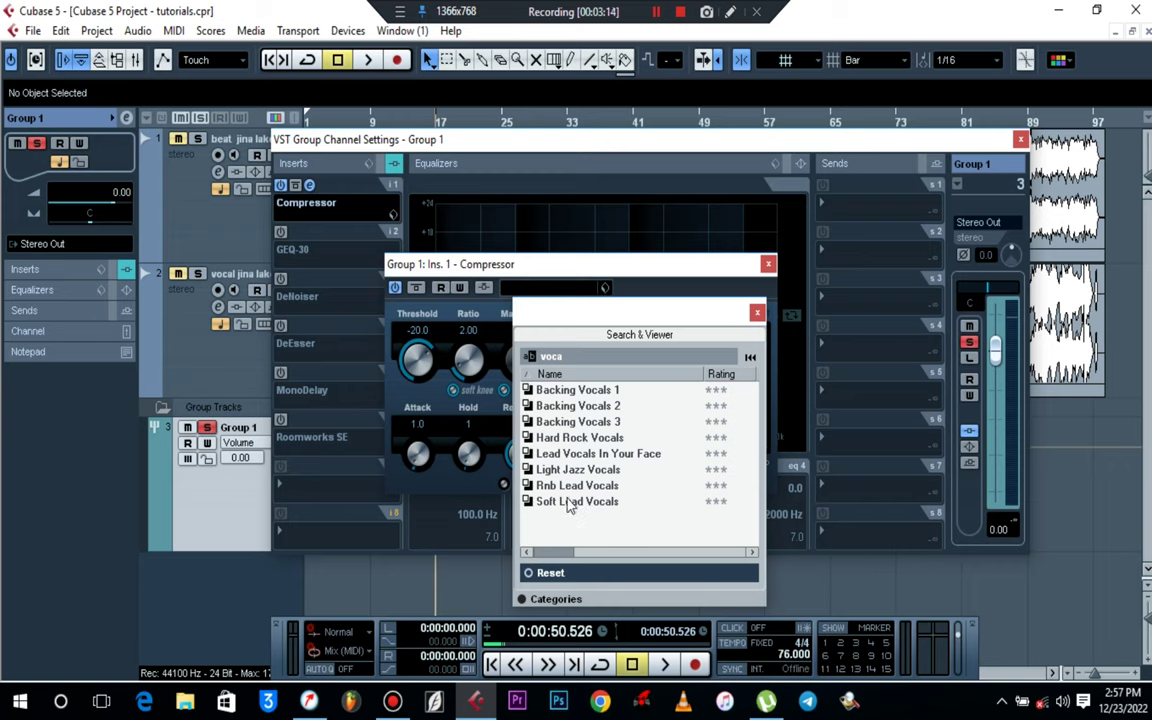
pyautogui.click(608, 456)
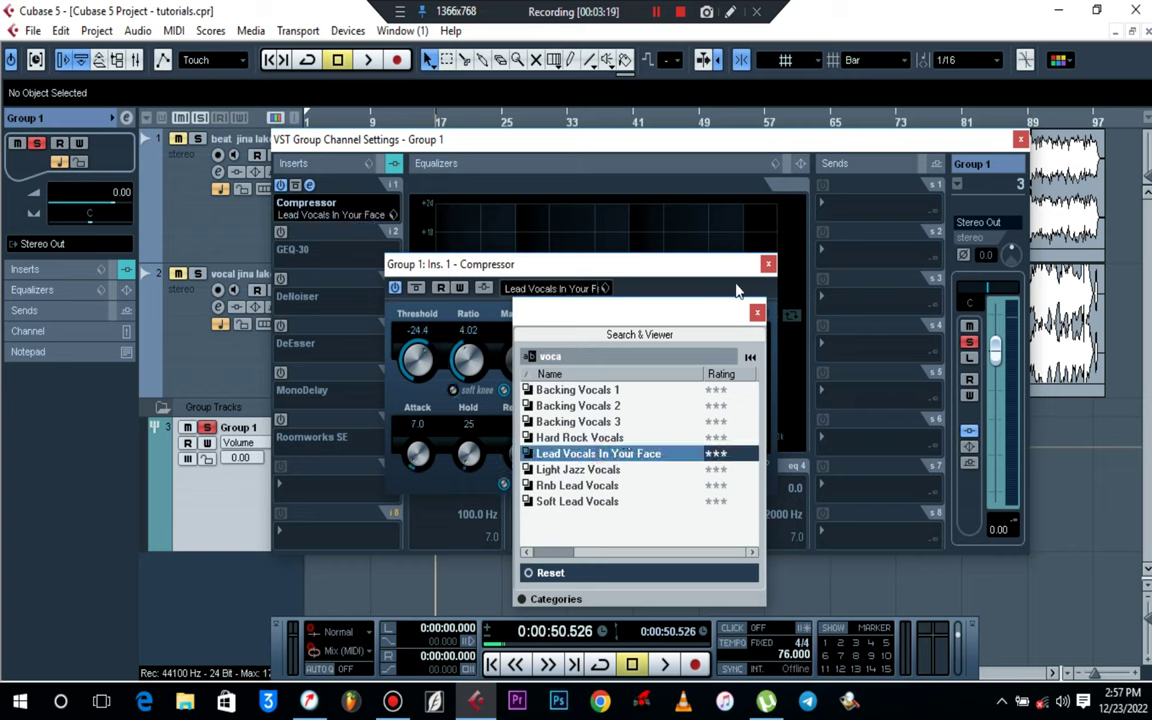
pyautogui.click(758, 314)
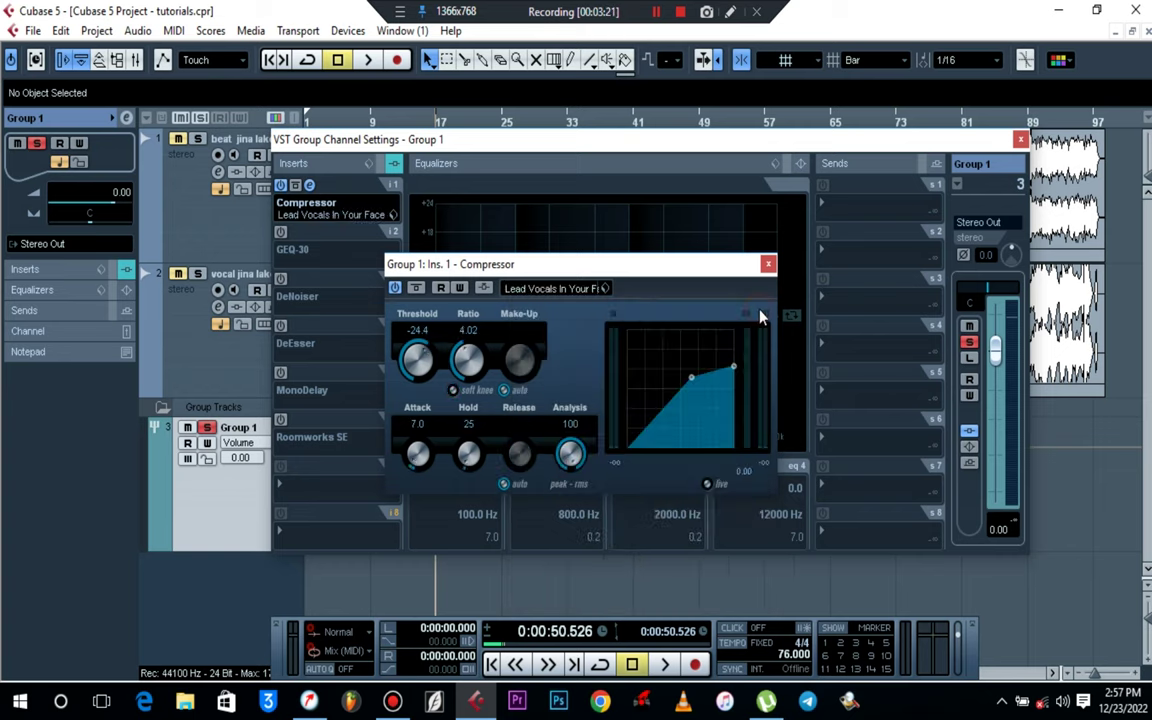
# During playback, route the output of the vocal jina lako 78 track to Group 1 and solo the vocal track
pyautogui.press('space')
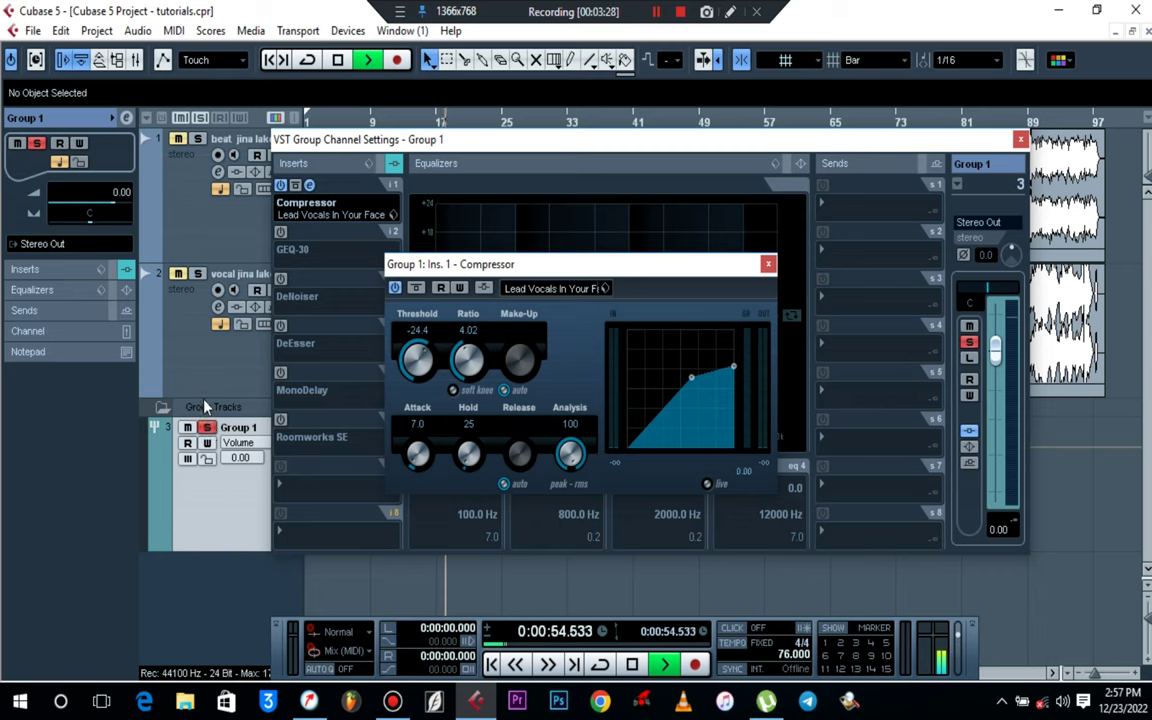
pyautogui.click(200, 365)
pyautogui.click(47, 283)
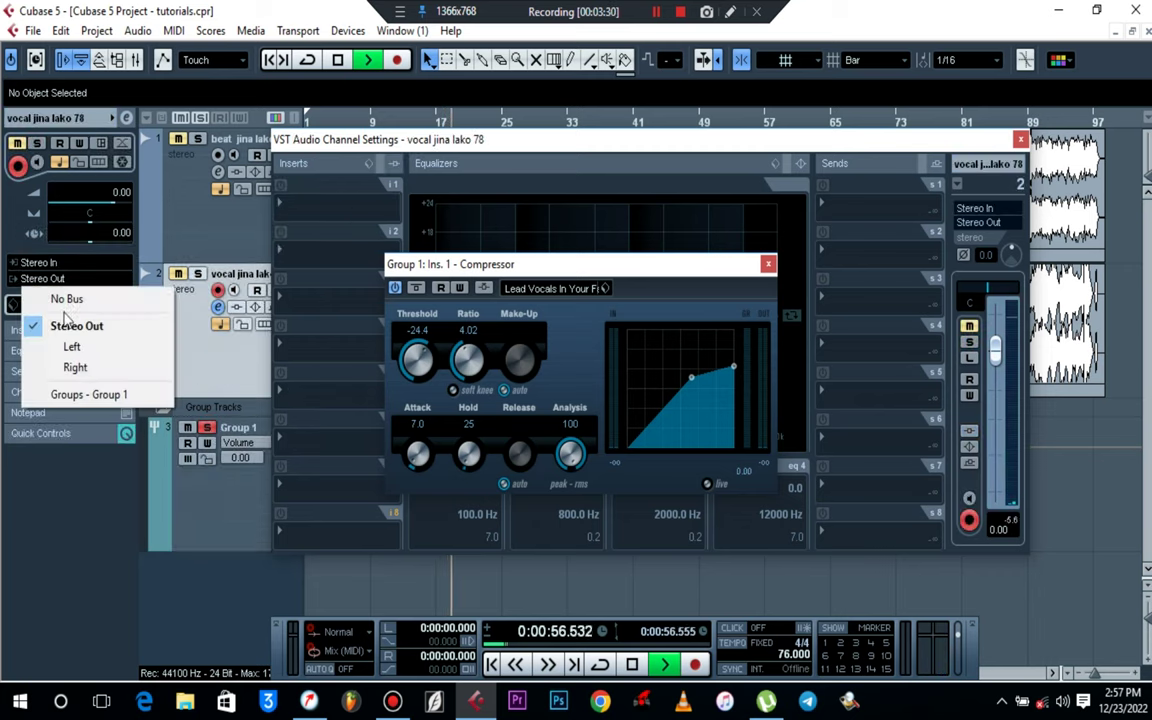
pyautogui.click(96, 362)
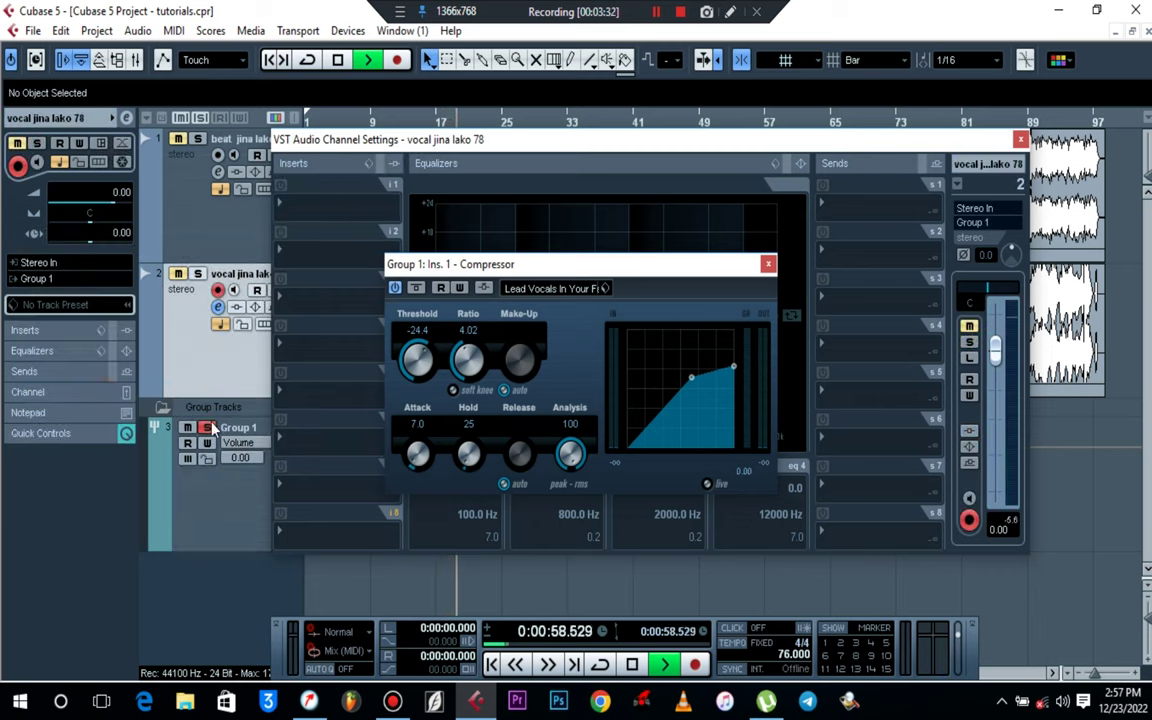
pyautogui.click(207, 427)
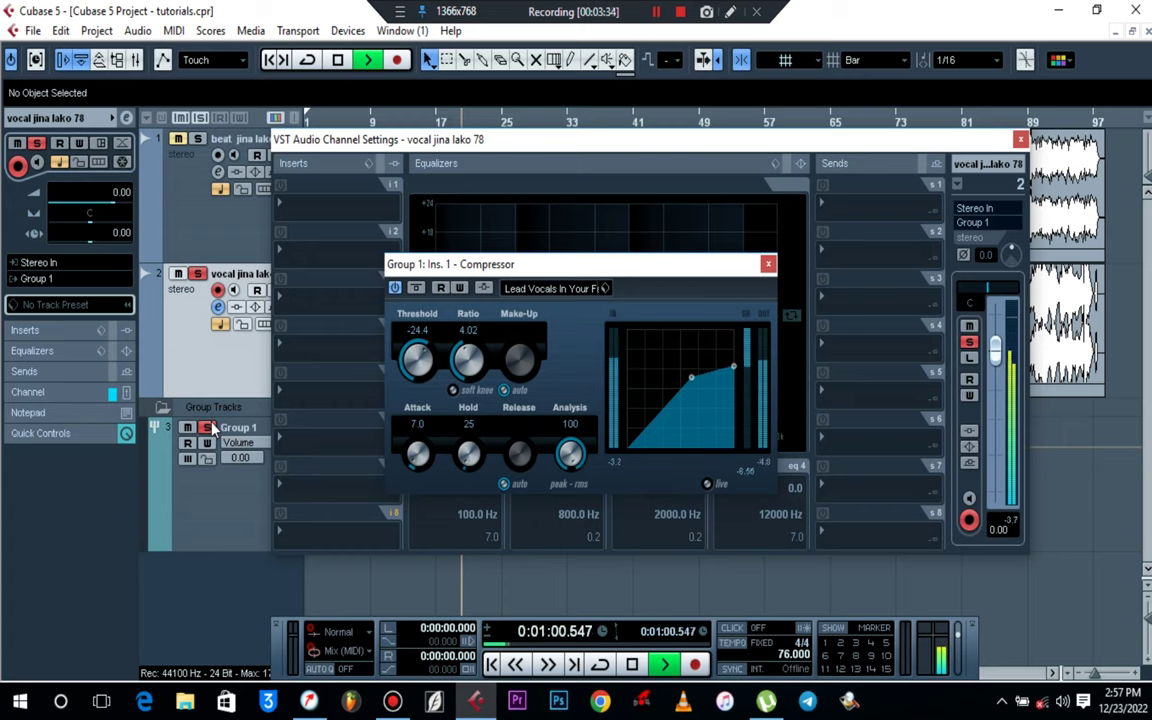
# Compare the soloed vocals with the Compressor switched off and on, and close the channel settings and Compressor windows
pyautogui.click(395, 288)
pyautogui.press('space')
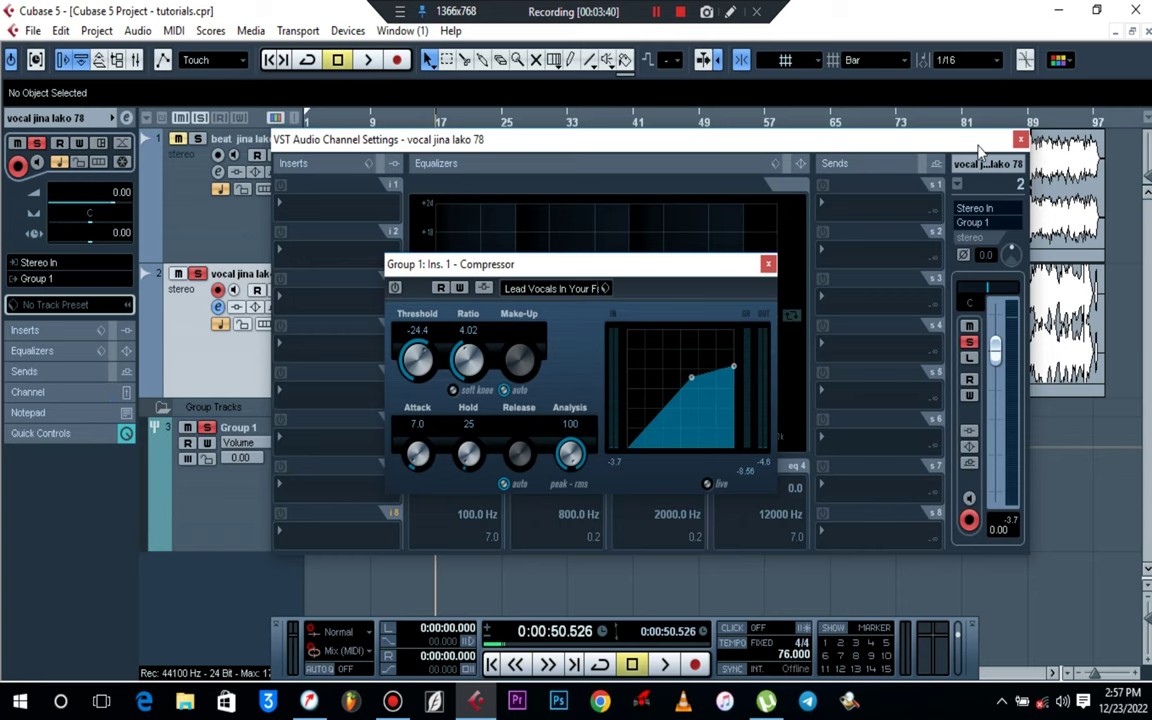
pyautogui.click(1020, 139)
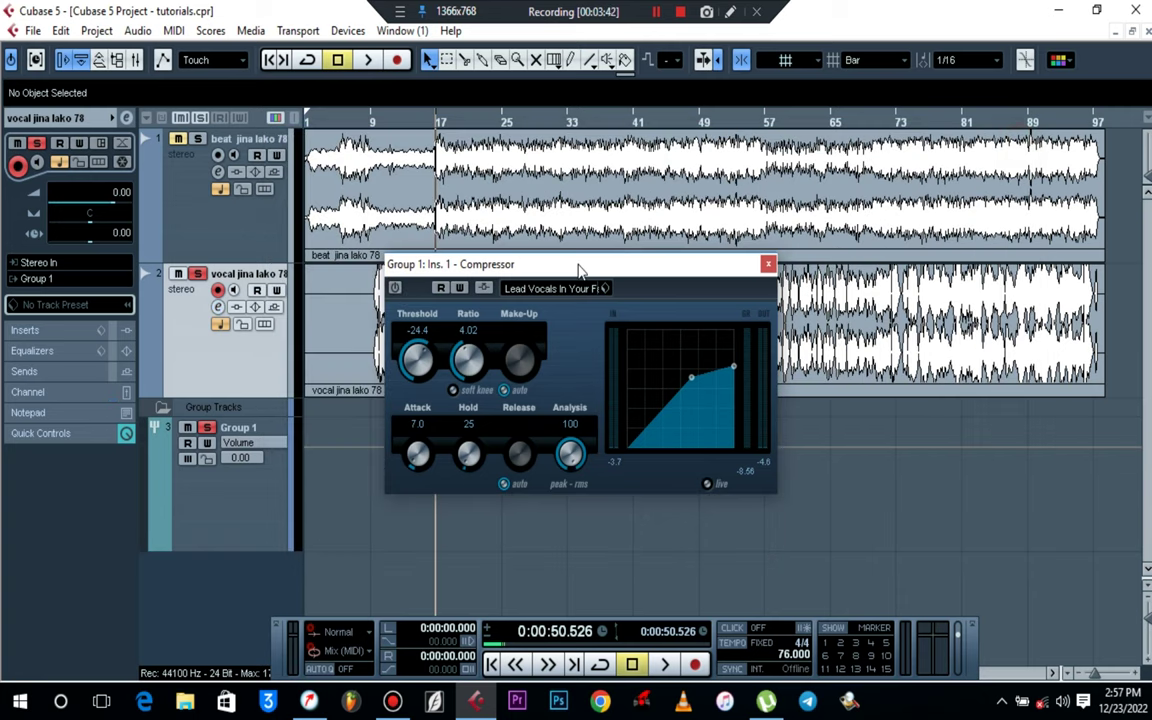
pyautogui.moveTo(580, 270); pyautogui.dragTo(801, 343)
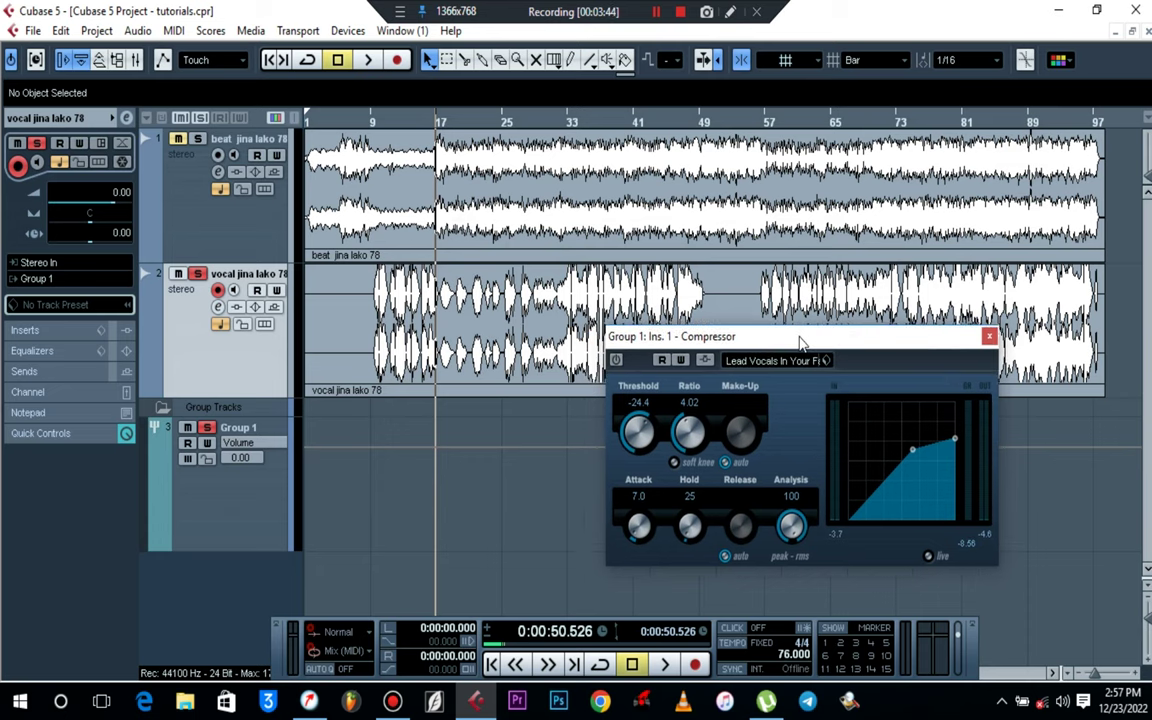
pyautogui.press('space')
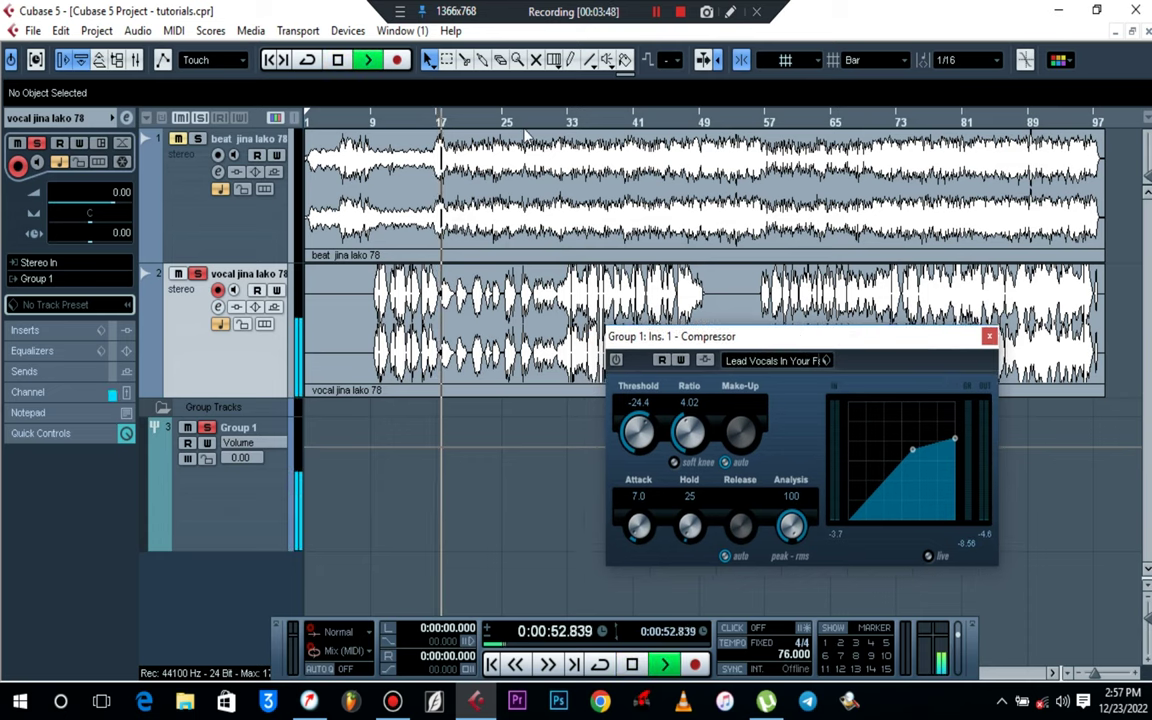
pyautogui.press('space')
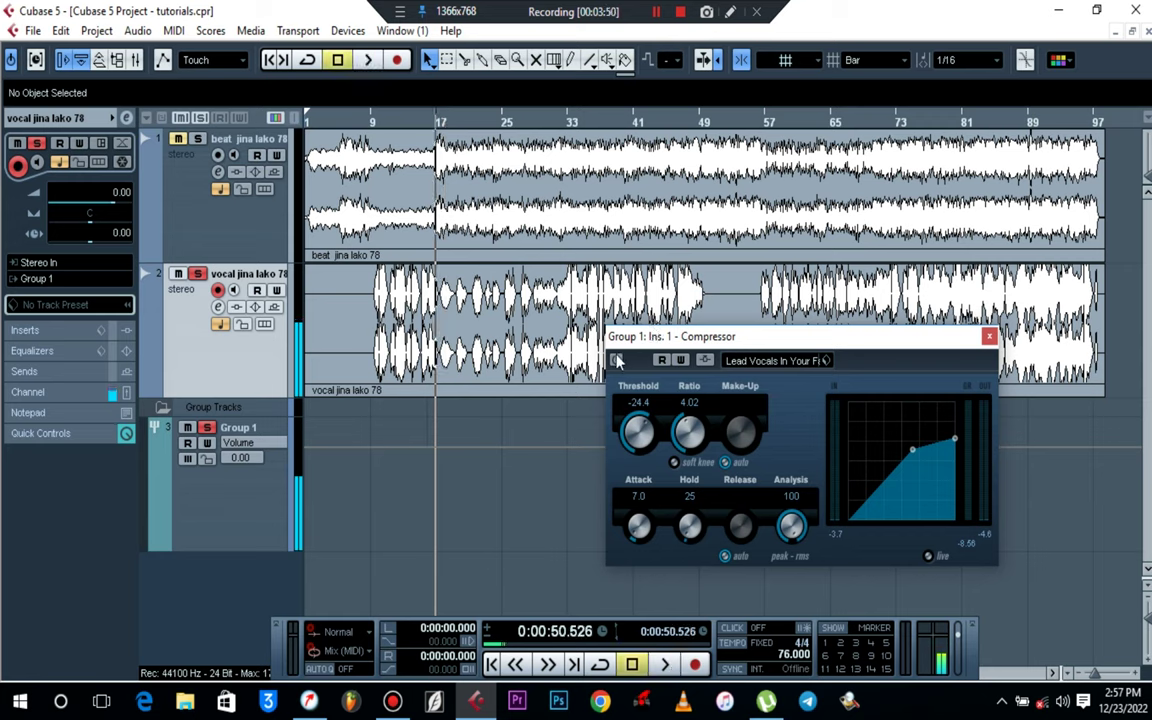
pyautogui.press('space')
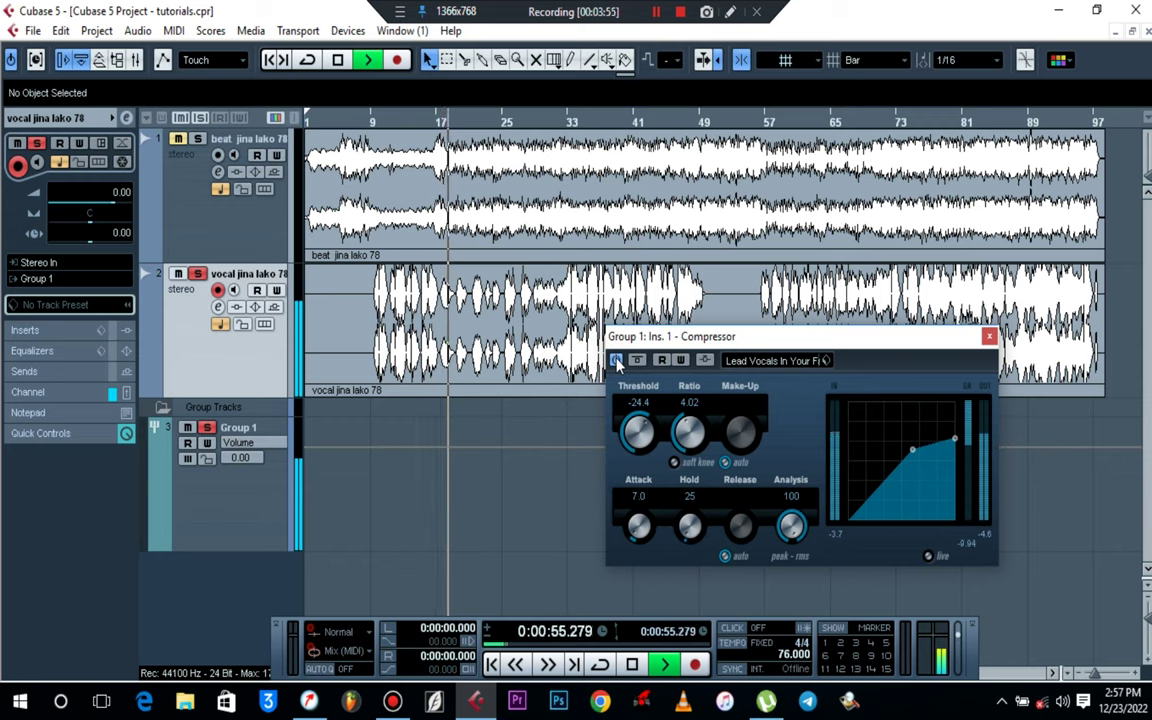
pyautogui.click(989, 337)
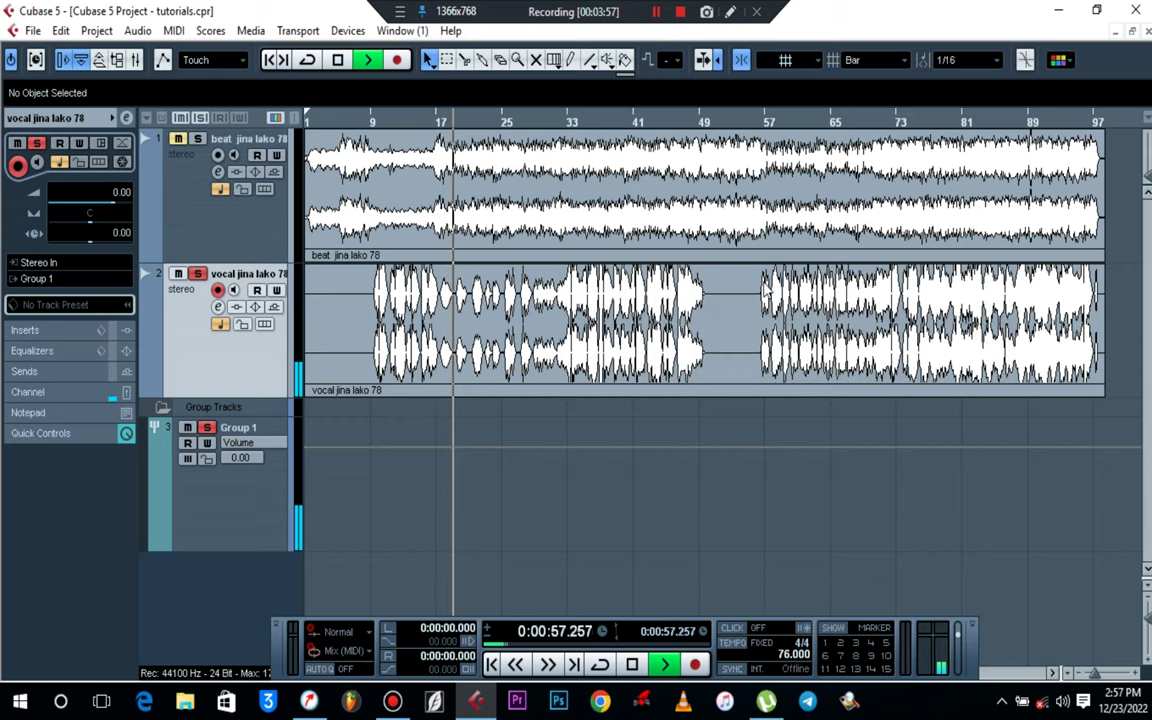
# Clear the solo on the vocal track and Group 1 and play the vocals together with the beat
pyautogui.click(197, 274)
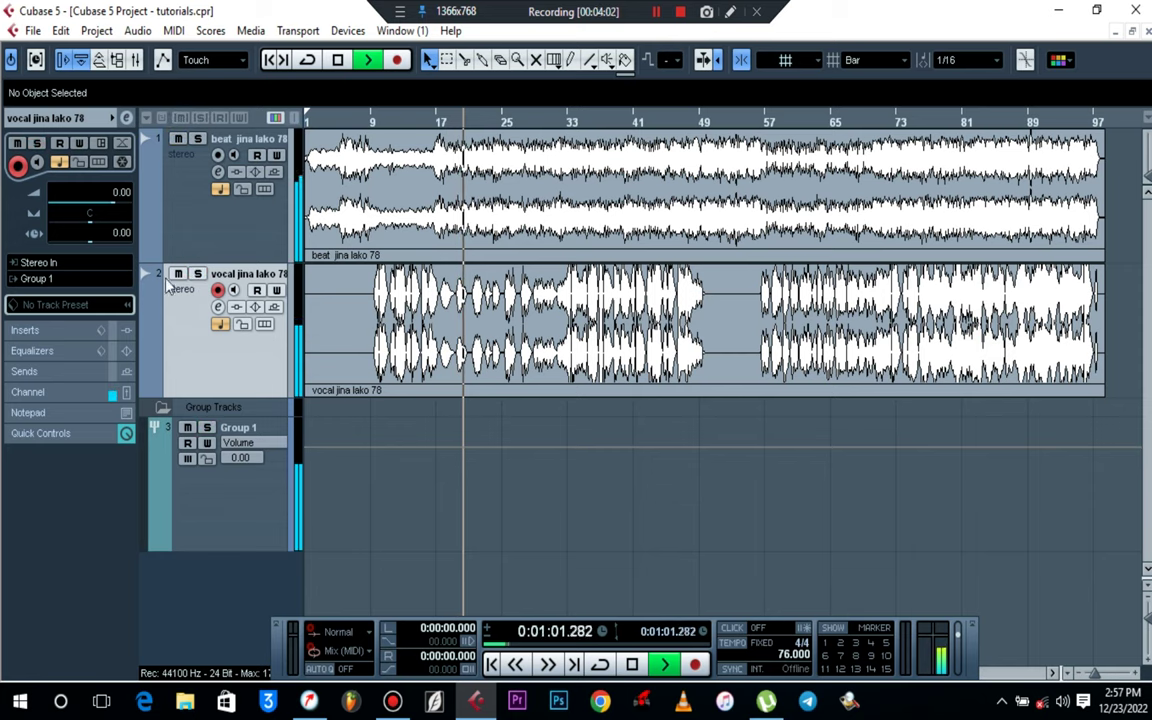
pyautogui.press('space')
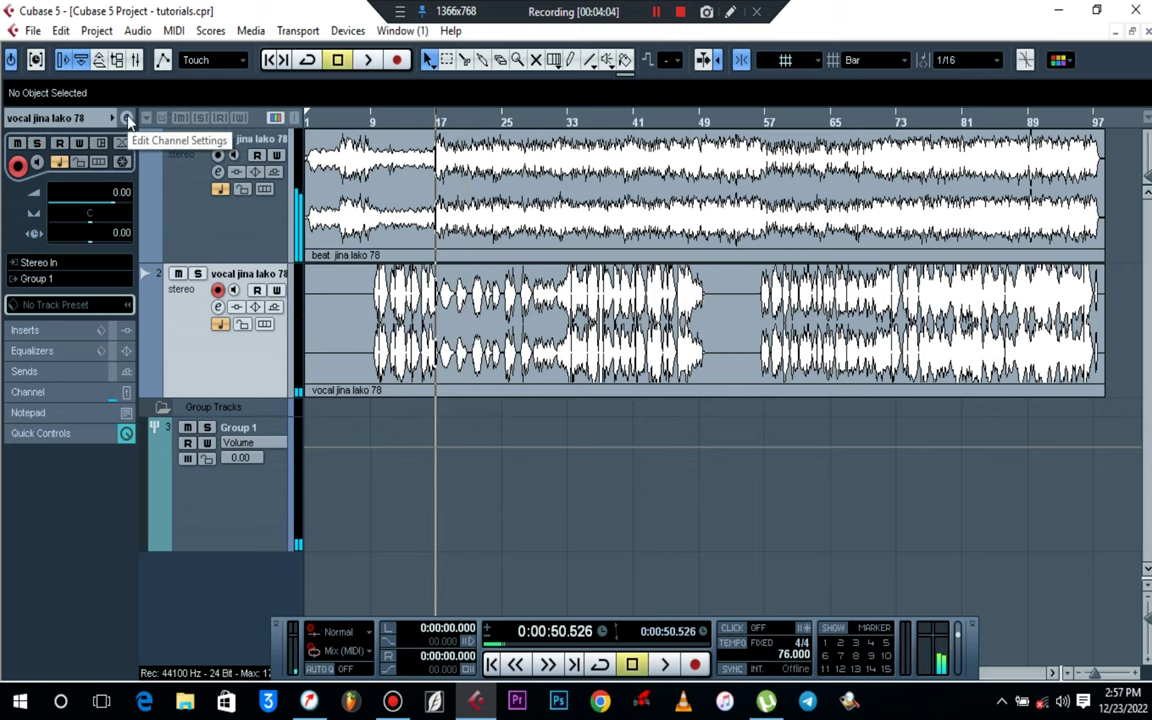
pyautogui.press('space')
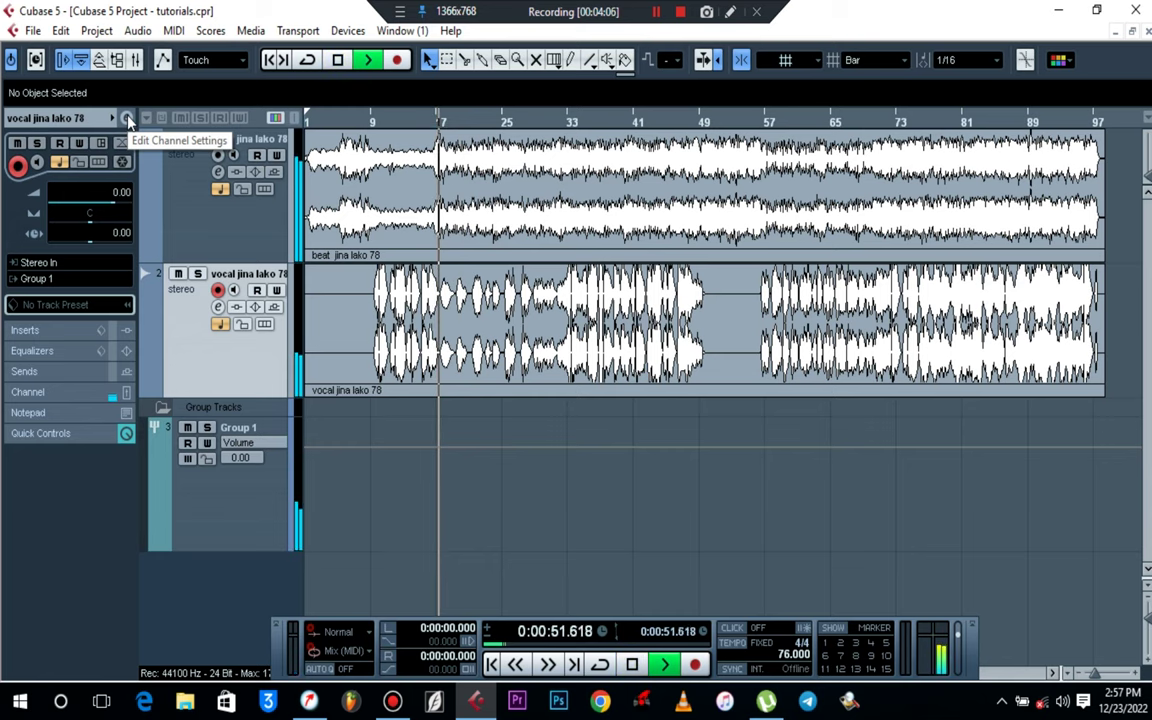
# Stop playback and switch the Compressor in insert slot 1 back on in Group 1's channel settings
pyautogui.click(127, 118)
pyautogui.click(205, 505)
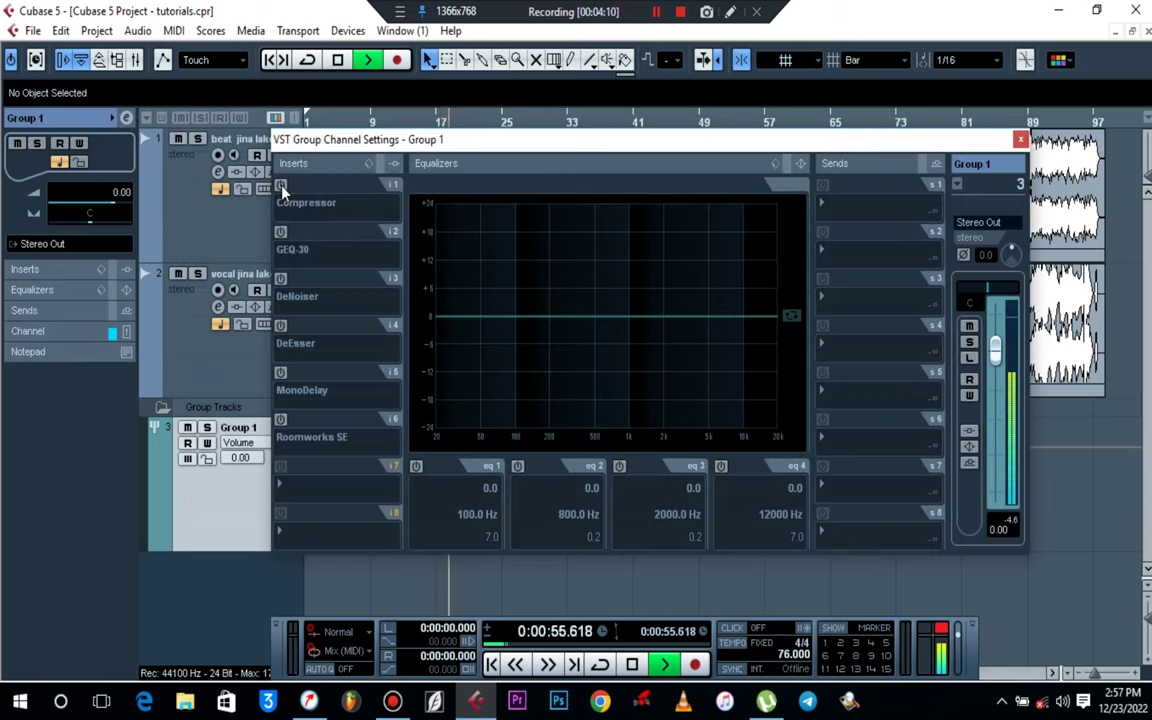
pyautogui.press('space')
pyautogui.click(282, 186)
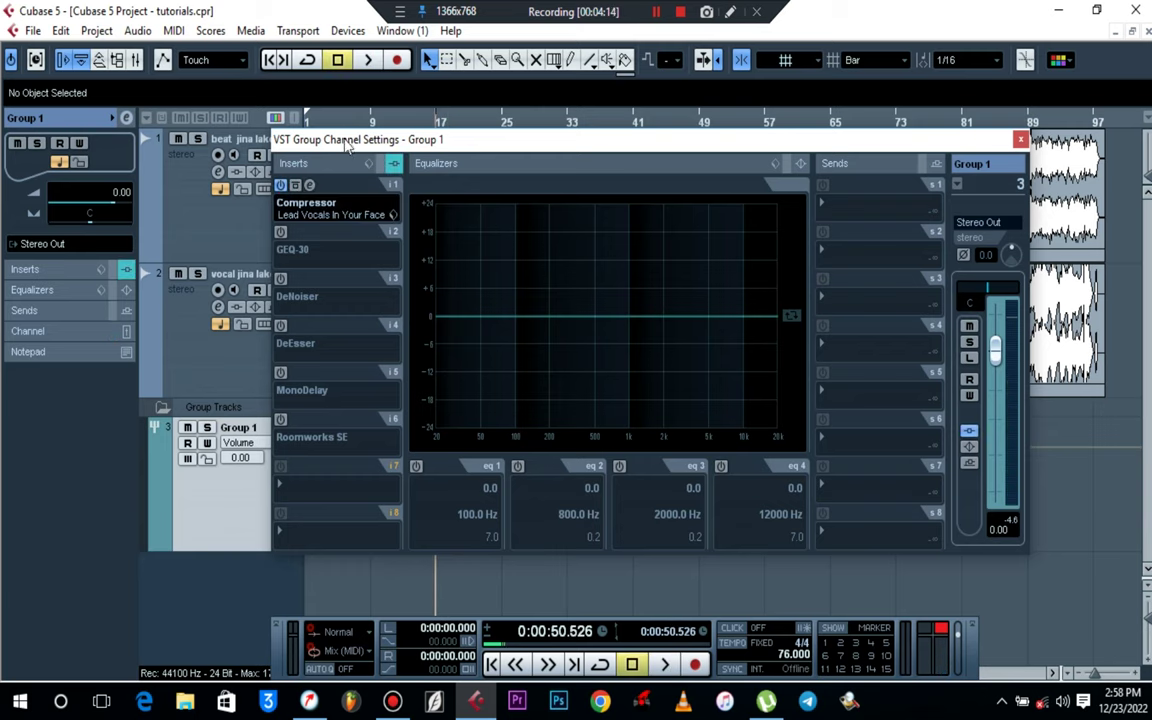
pyautogui.moveTo(345, 147); pyautogui.dragTo(425, 181)
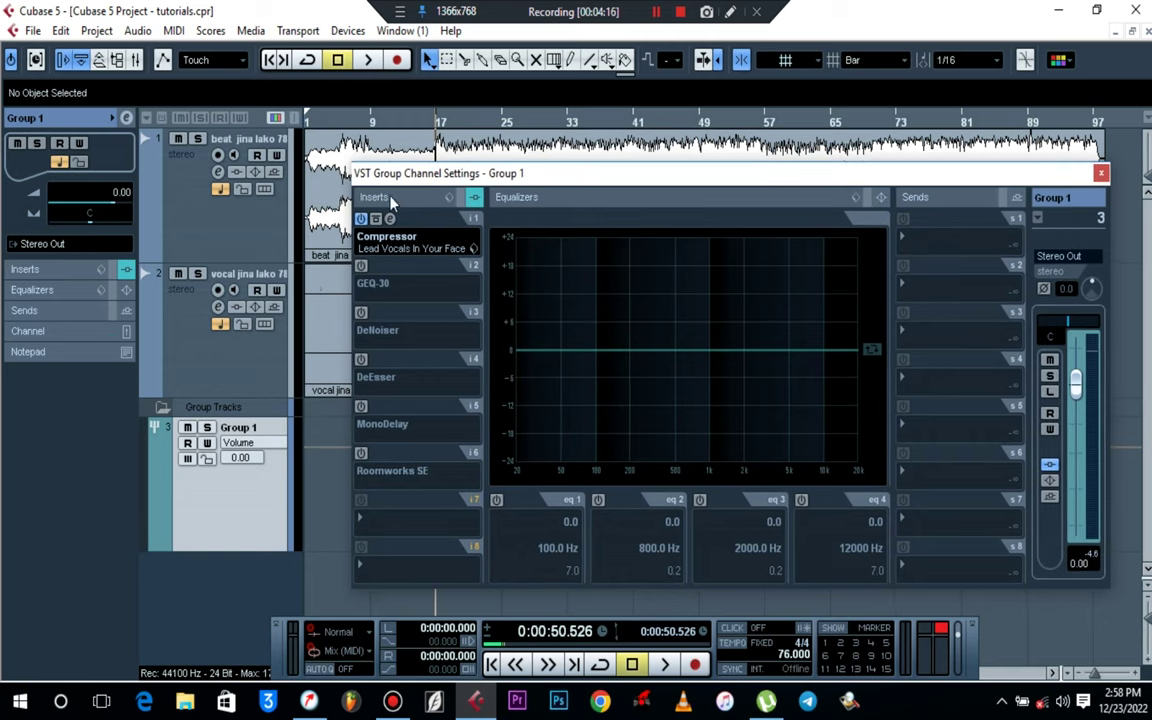
# Switch on the GEQ-30 in insert slot 2, search its presets for "vo" and load Simple Lead Vox
pyautogui.click(362, 266)
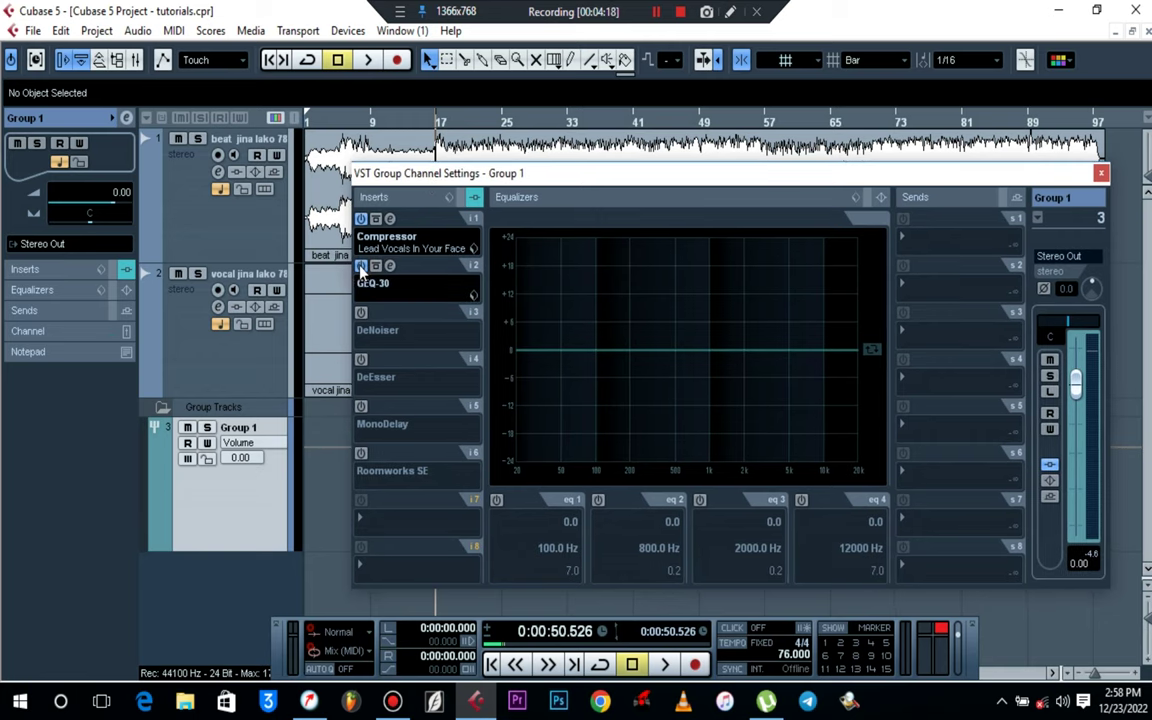
pyautogui.click(390, 267)
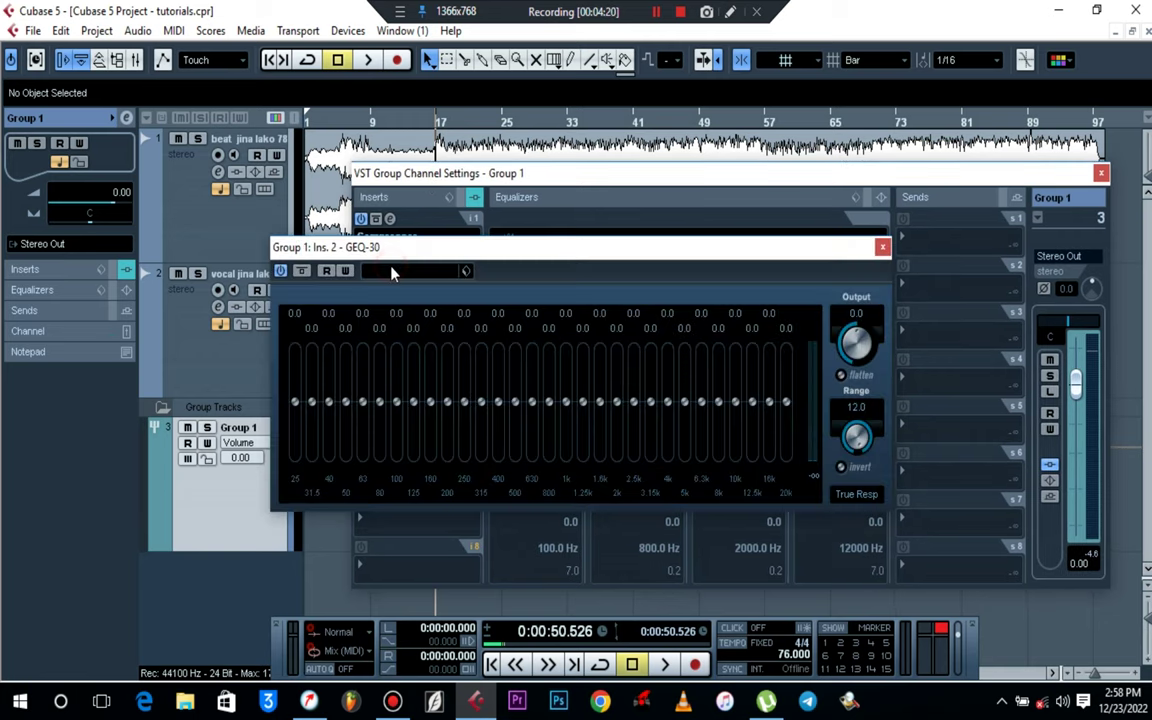
pyautogui.click(404, 271)
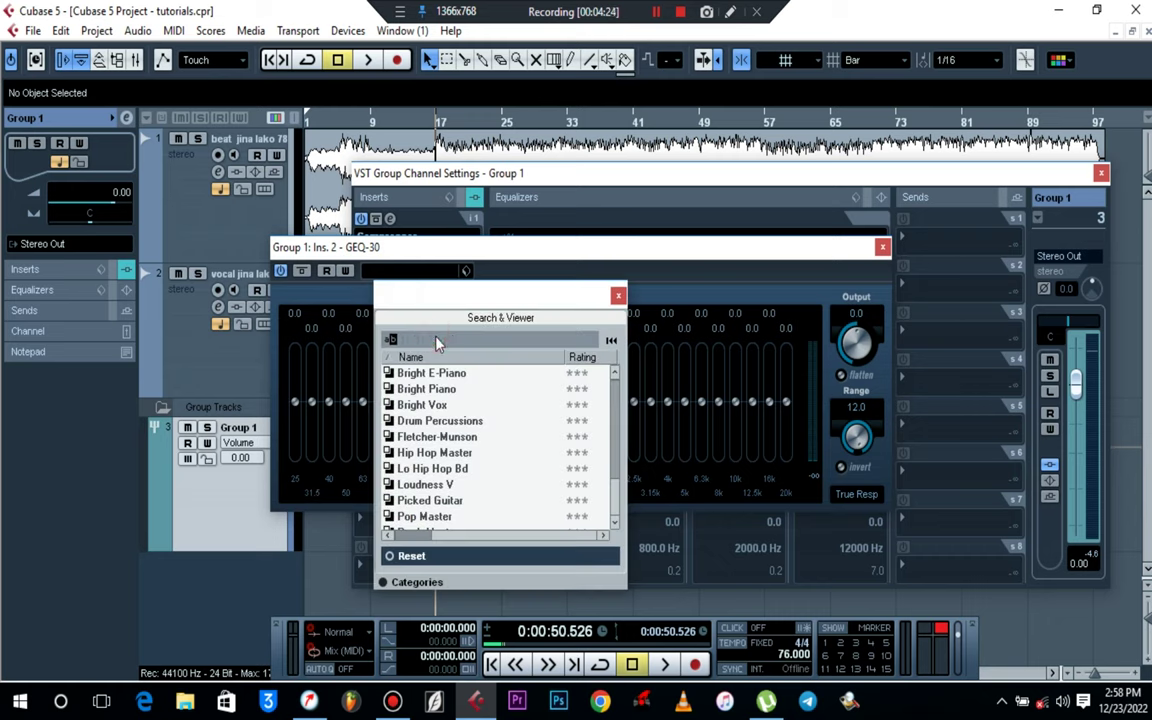
pyautogui.write('vo')
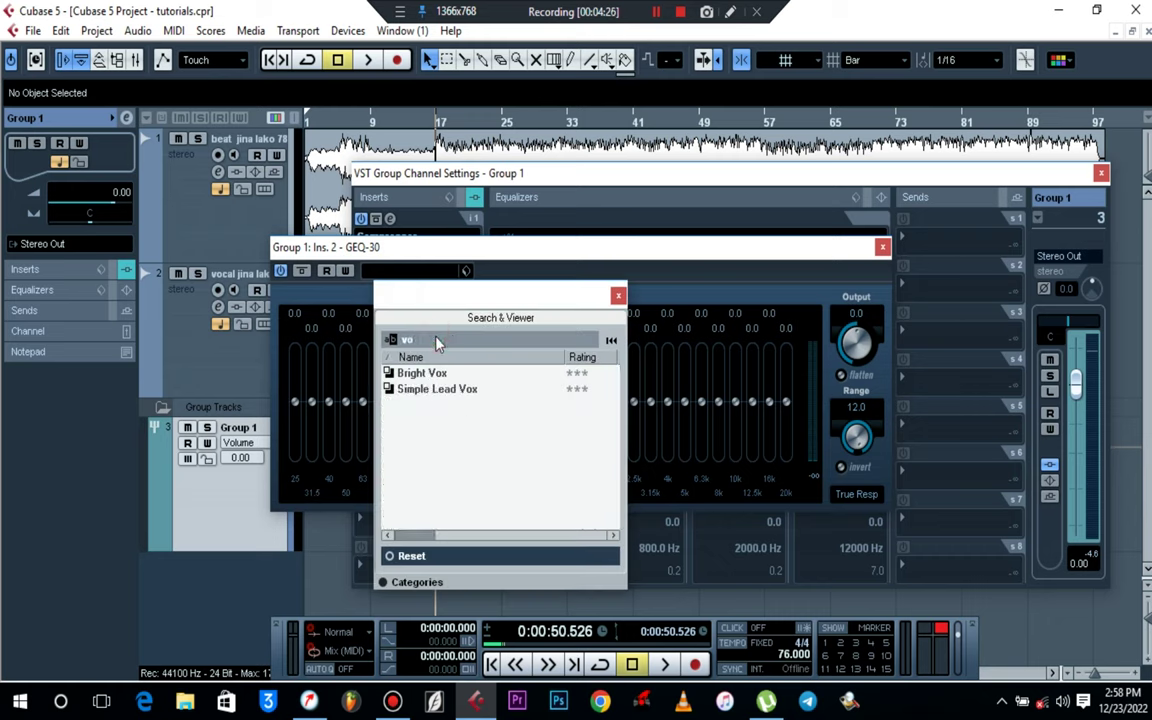
pyautogui.click(446, 392)
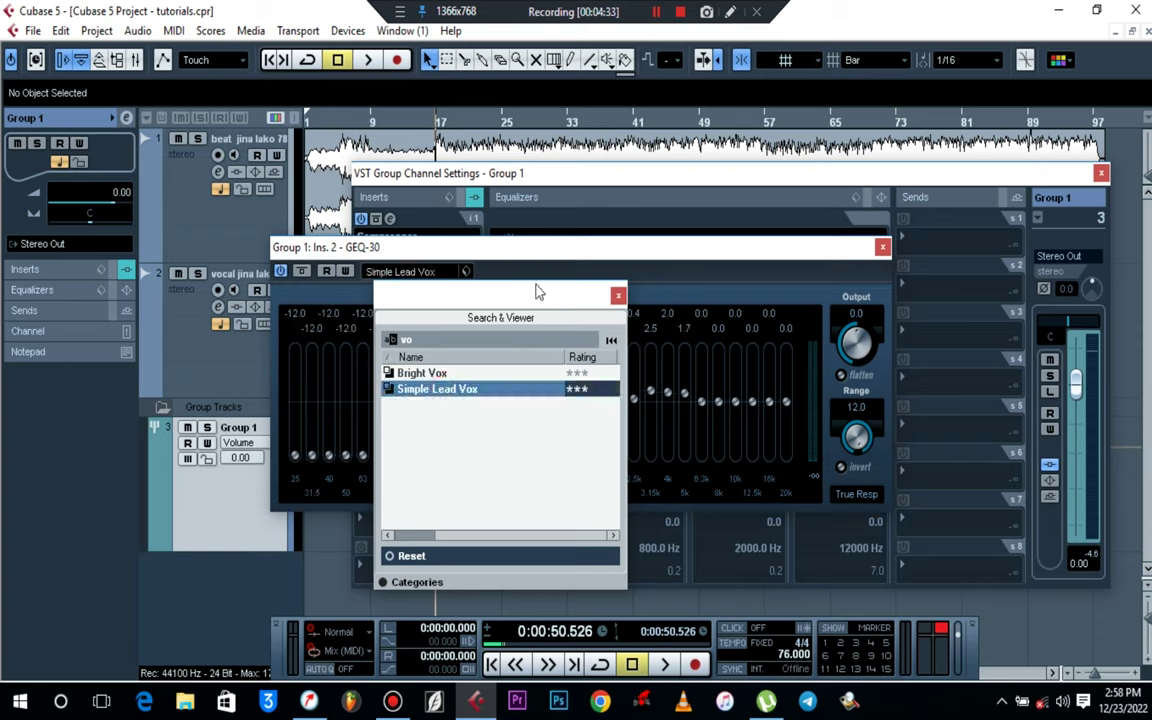
# Change the GEQ-30 preset to Bright Vox, keeping the preset browser clear of the sliders, and play the song to audition it
pyautogui.moveTo(530, 310); pyautogui.dragTo(198, 331)
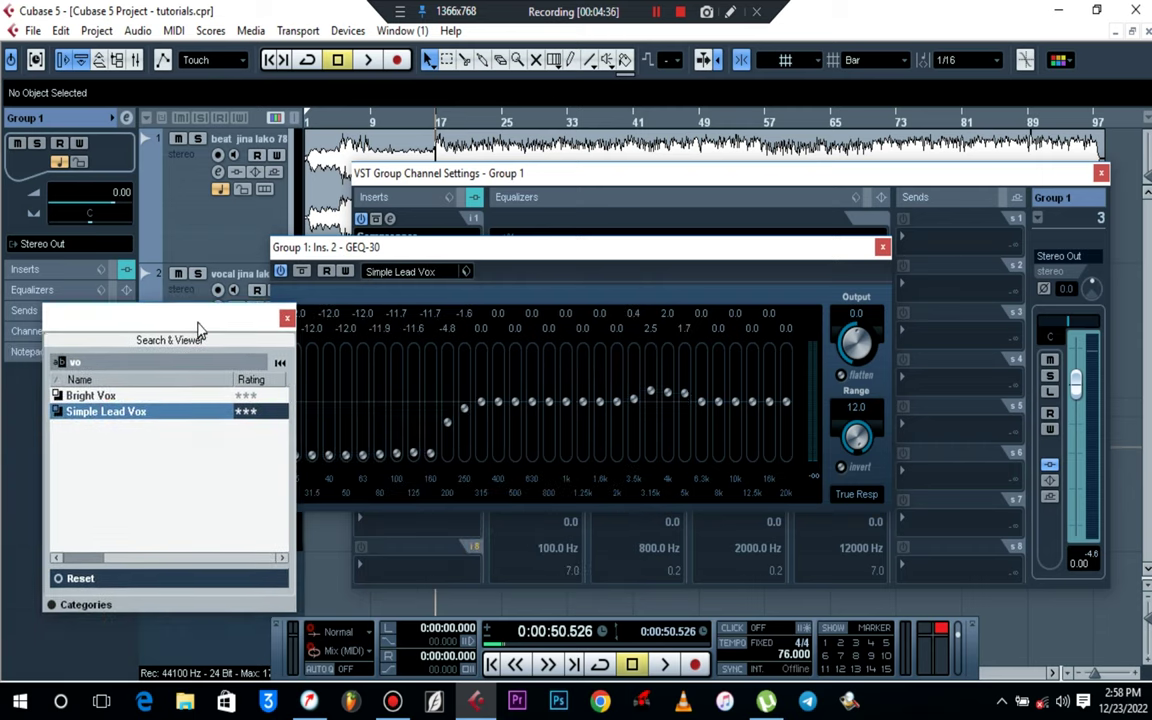
pyautogui.click(132, 396)
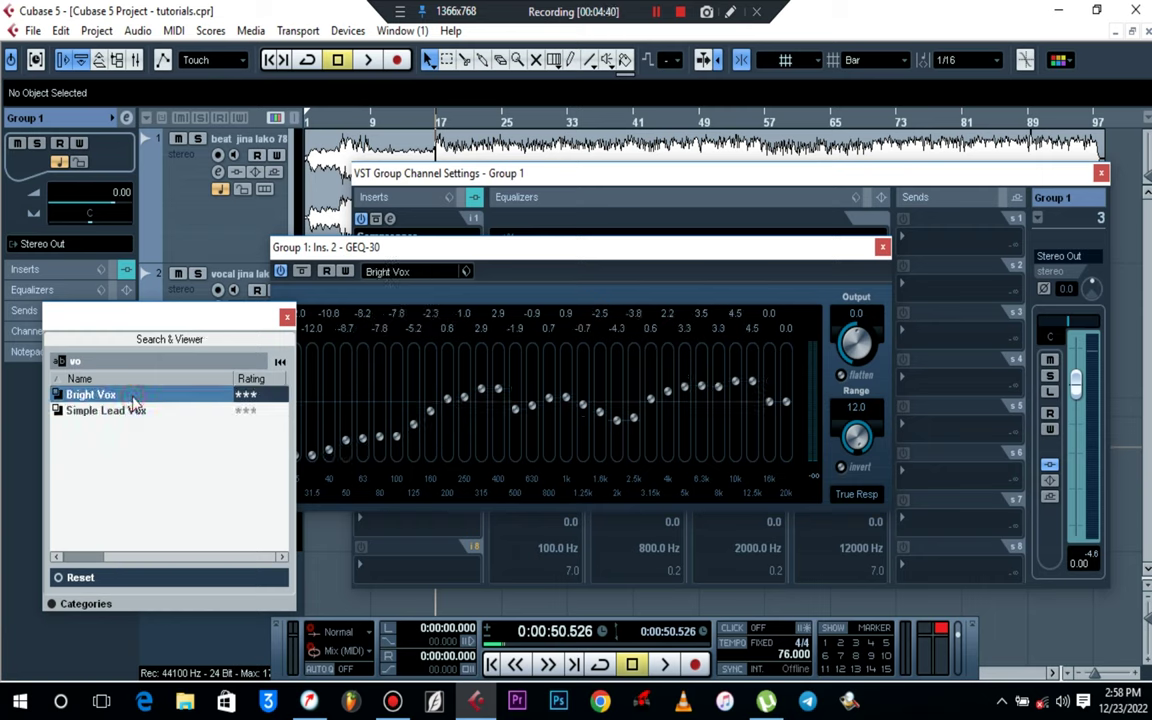
pyautogui.press('space')
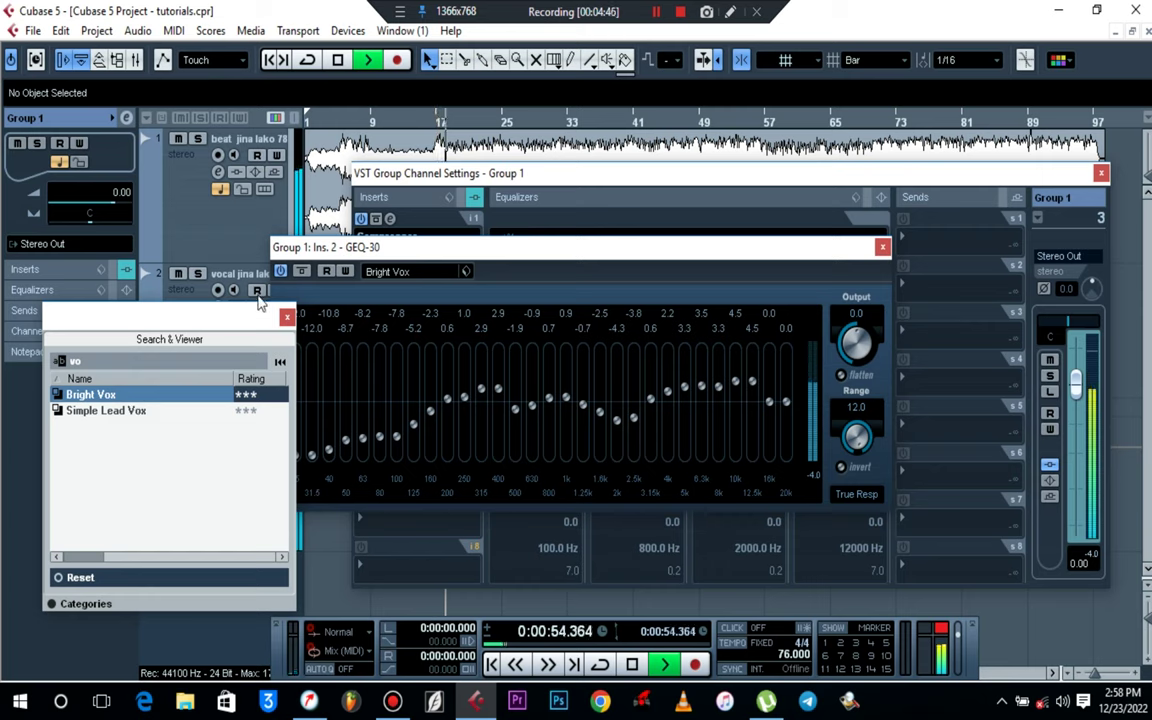
# Close the GEQ-30 preset browser, stop playback and close the GEQ-30 editor to return to Group 1's channel settings
pyautogui.click(287, 317)
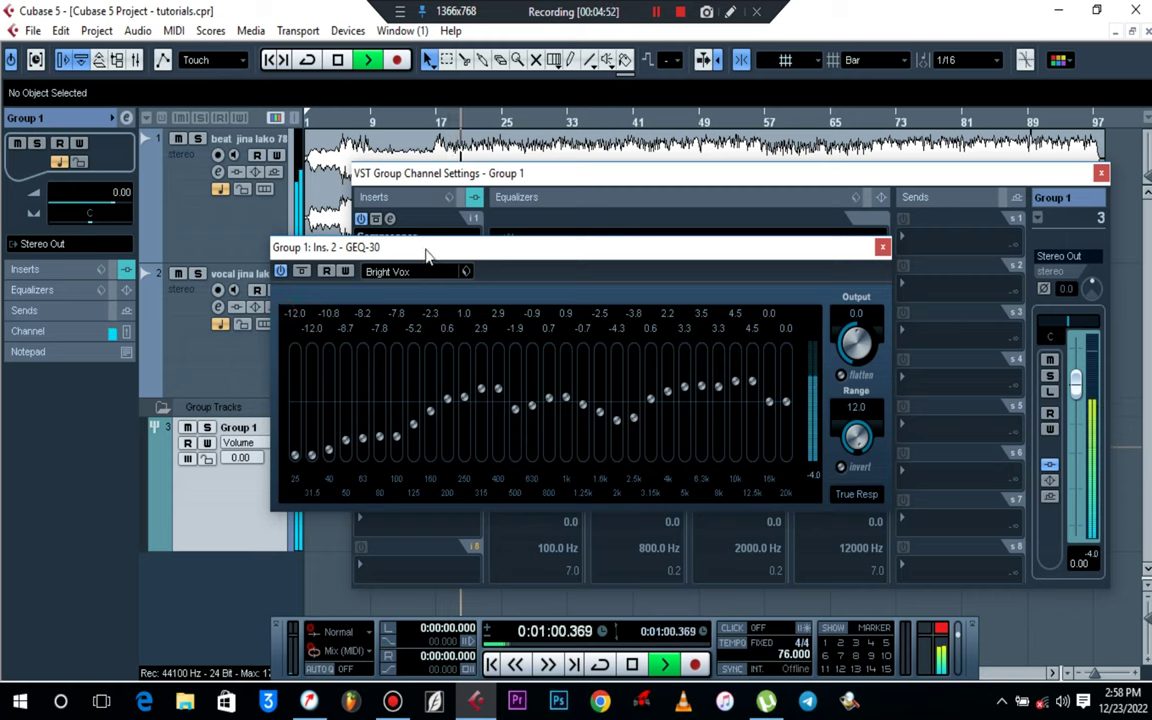
pyautogui.press('space')
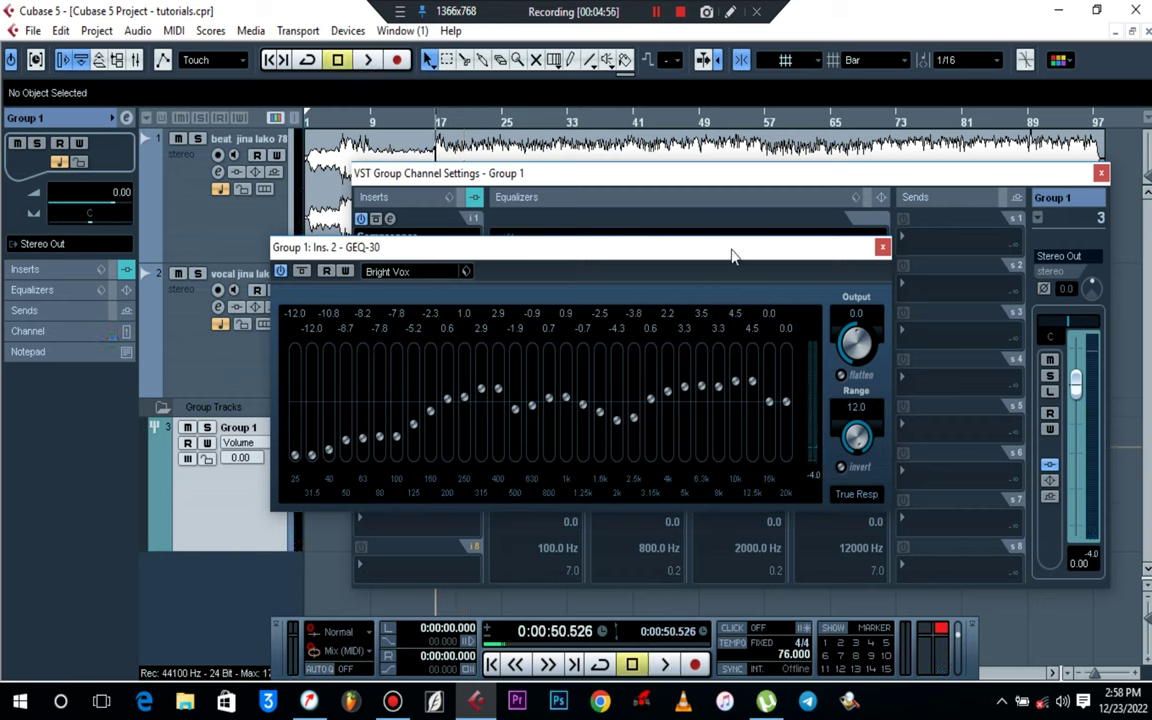
pyautogui.click(882, 248)
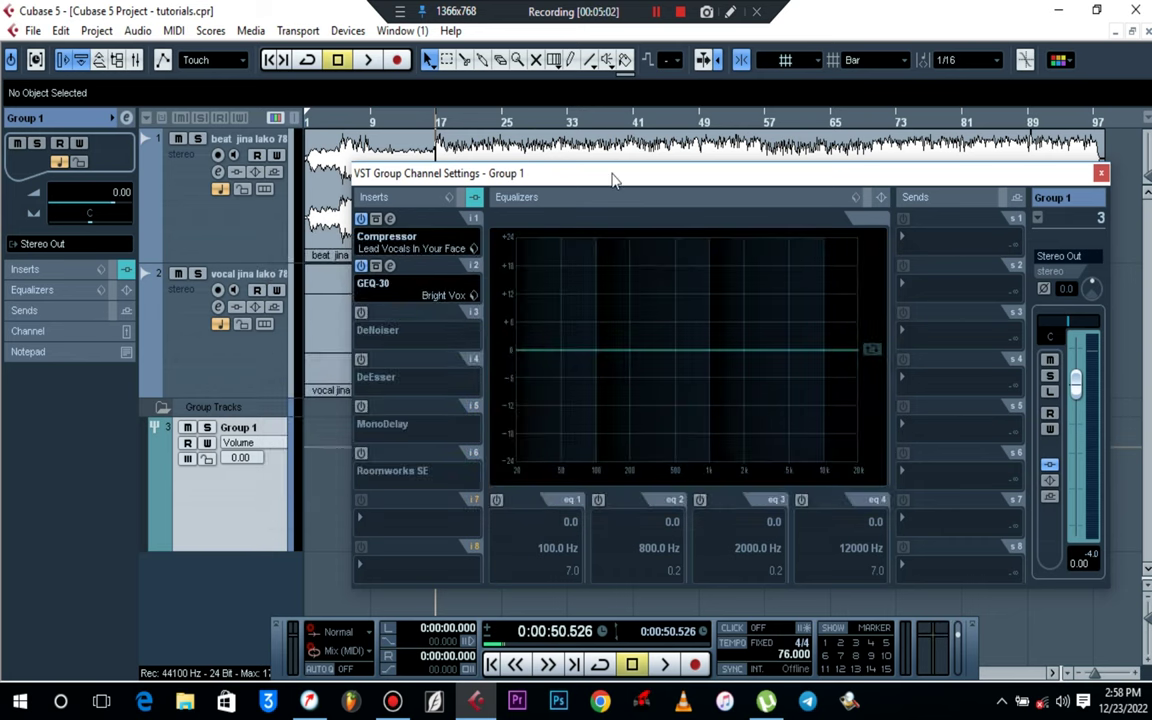
pyautogui.moveTo(609, 178); pyautogui.dragTo(603, 183)
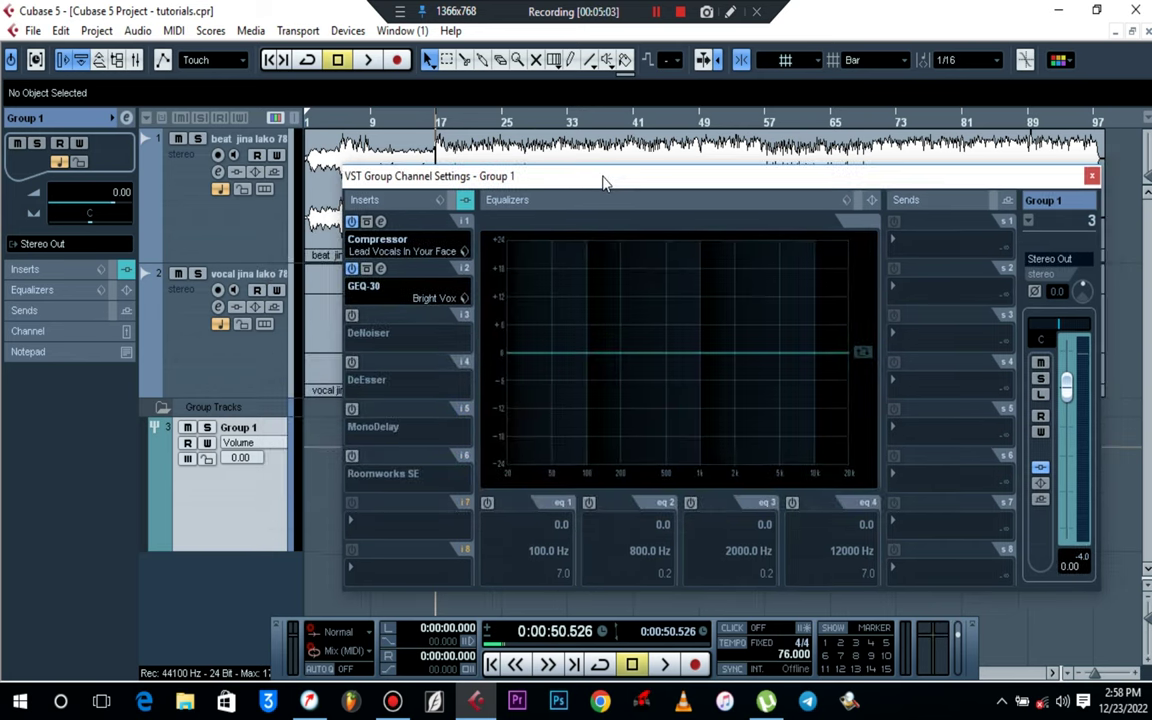
# Switch on the DeNoiser in insert slot 3, load the Medium preset, audition it with the song and close its editor
pyautogui.click(352, 316)
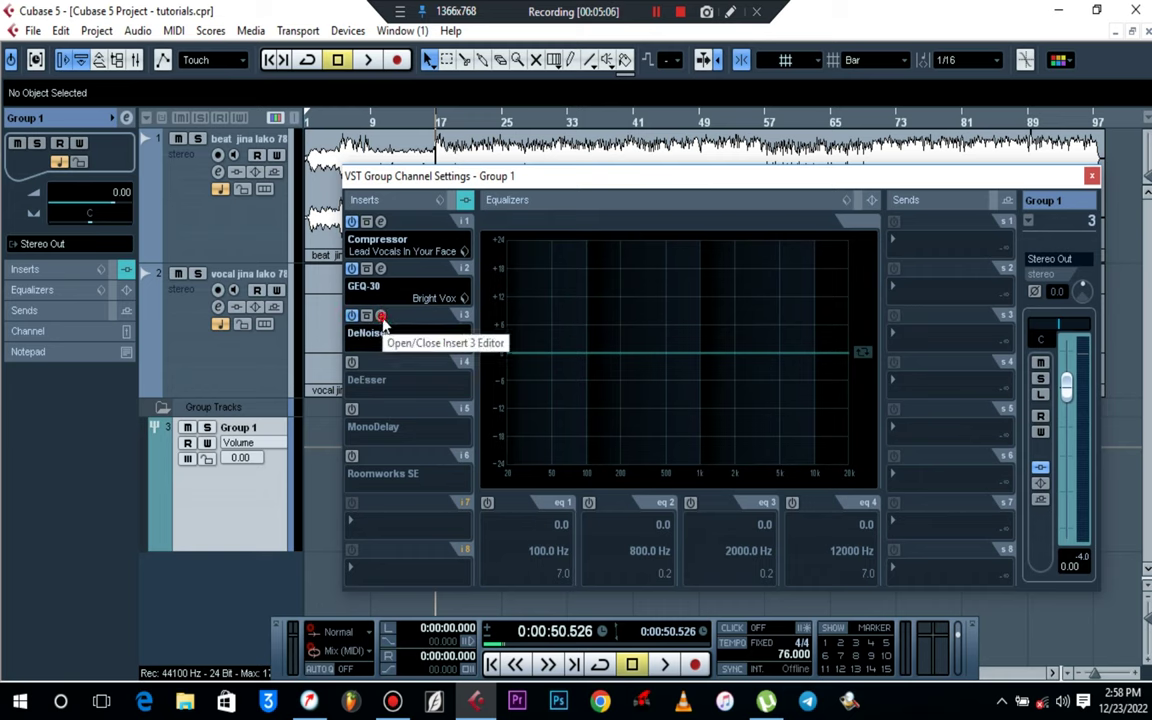
pyautogui.click(380, 316)
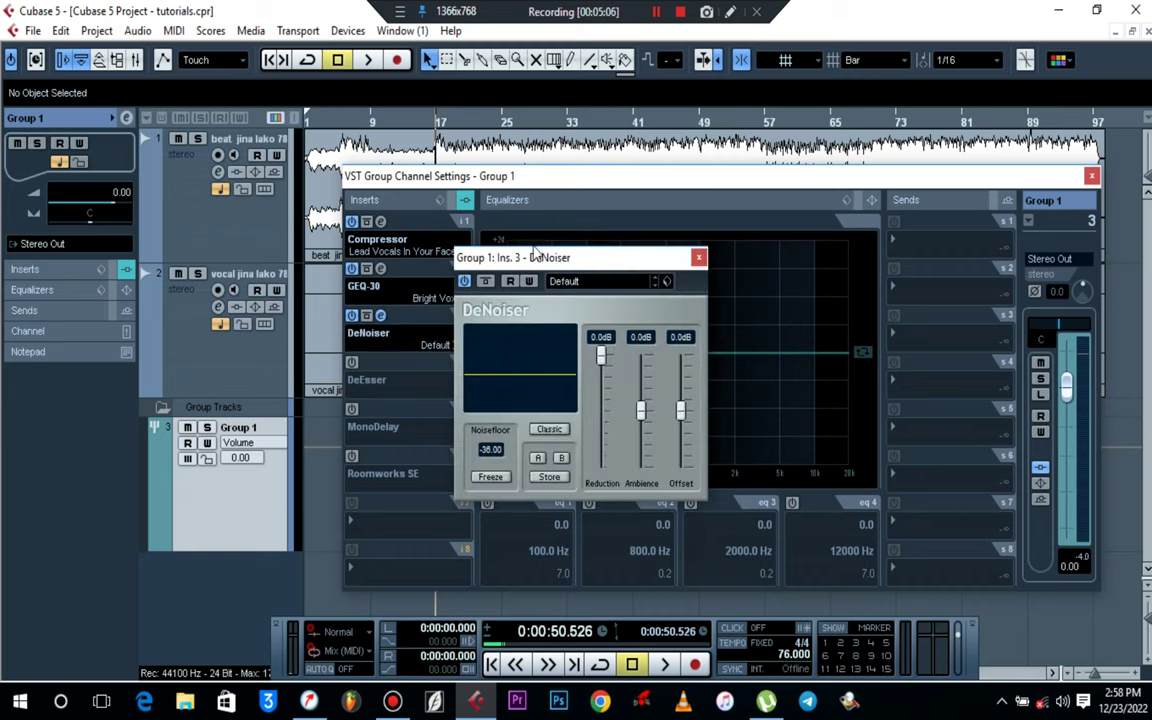
pyautogui.click(575, 282)
pyautogui.click(596, 342)
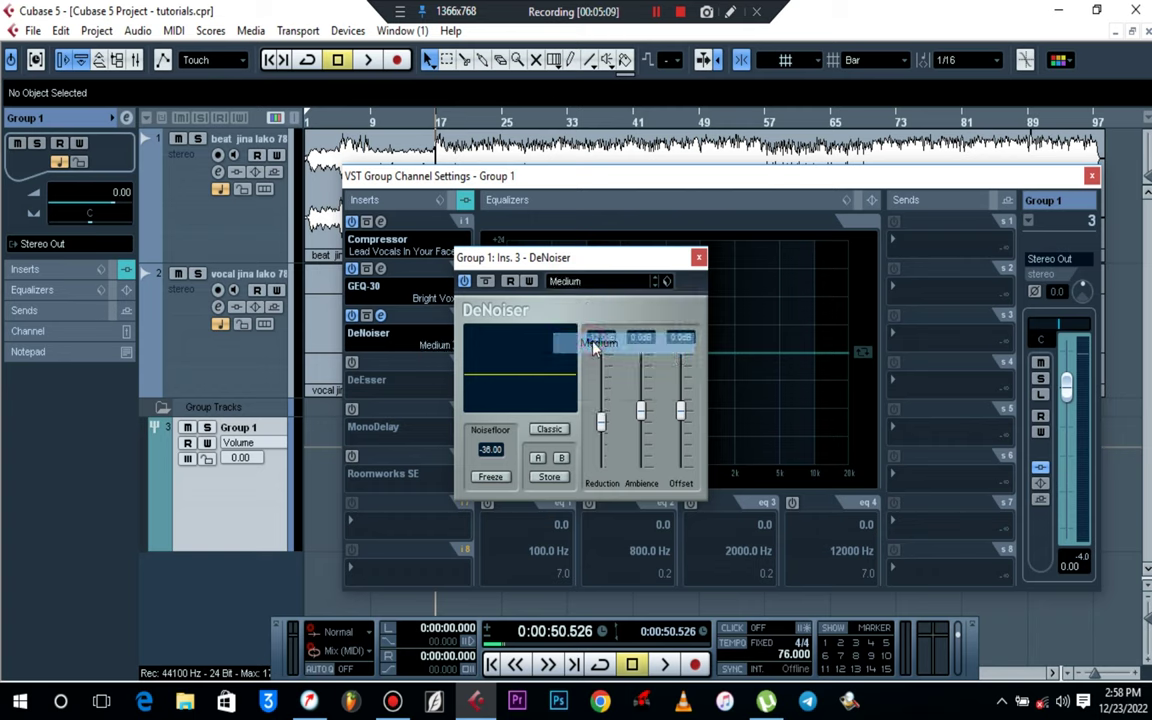
pyautogui.press('space')
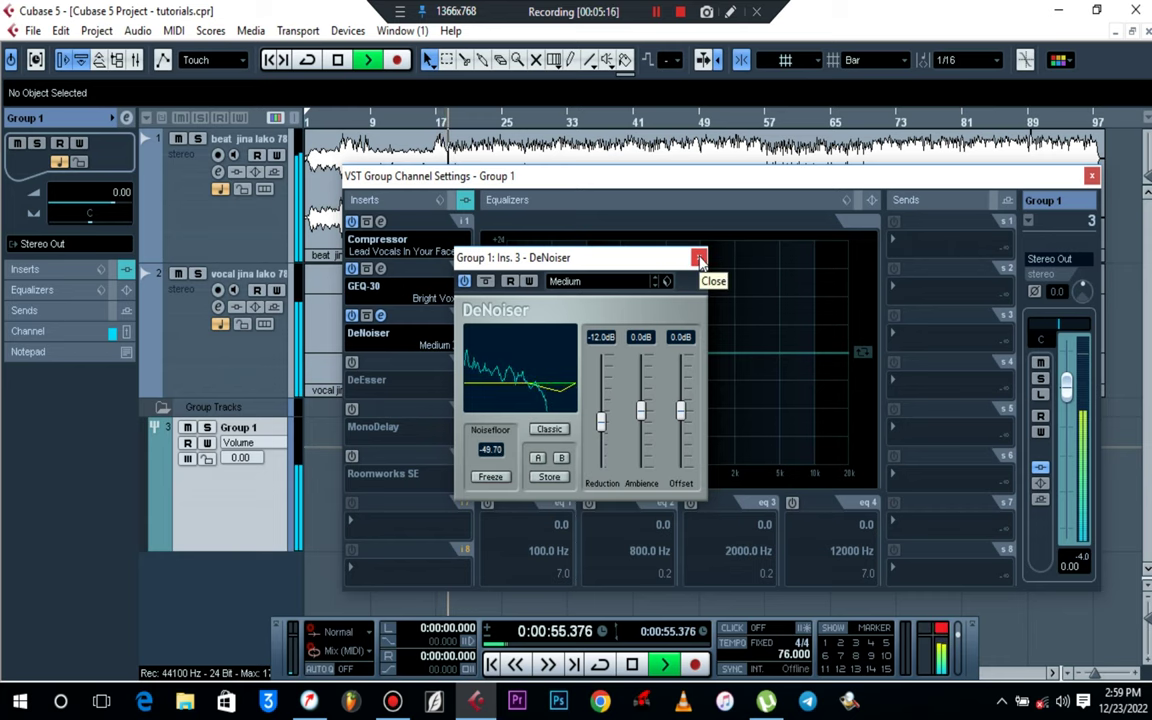
pyautogui.click(698, 258)
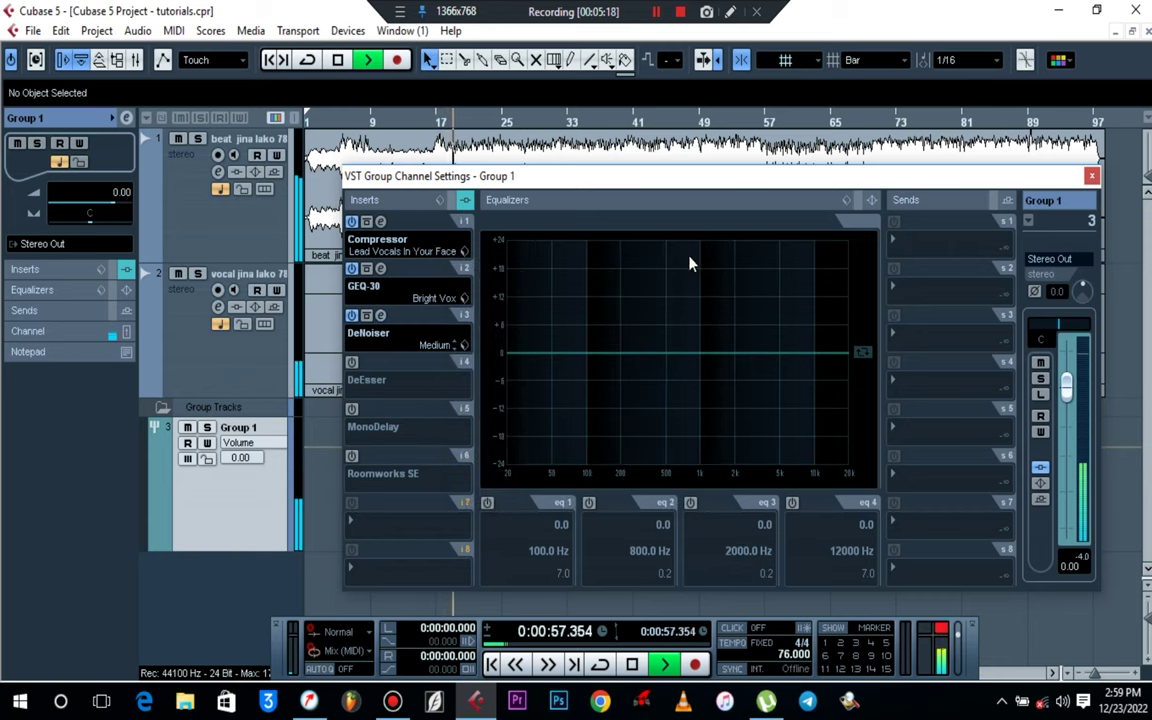
pyautogui.press('space')
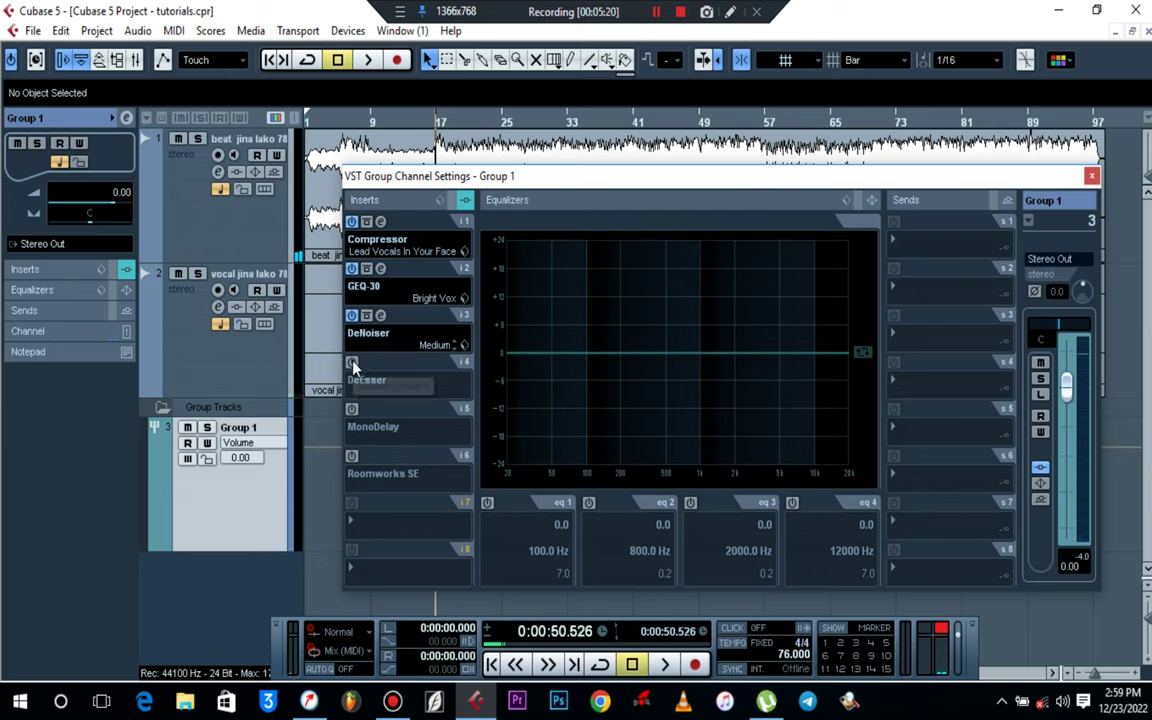
# Switch on the DeEsser in insert slot 4, load the Male Light preset and close its editor
pyautogui.click(352, 363)
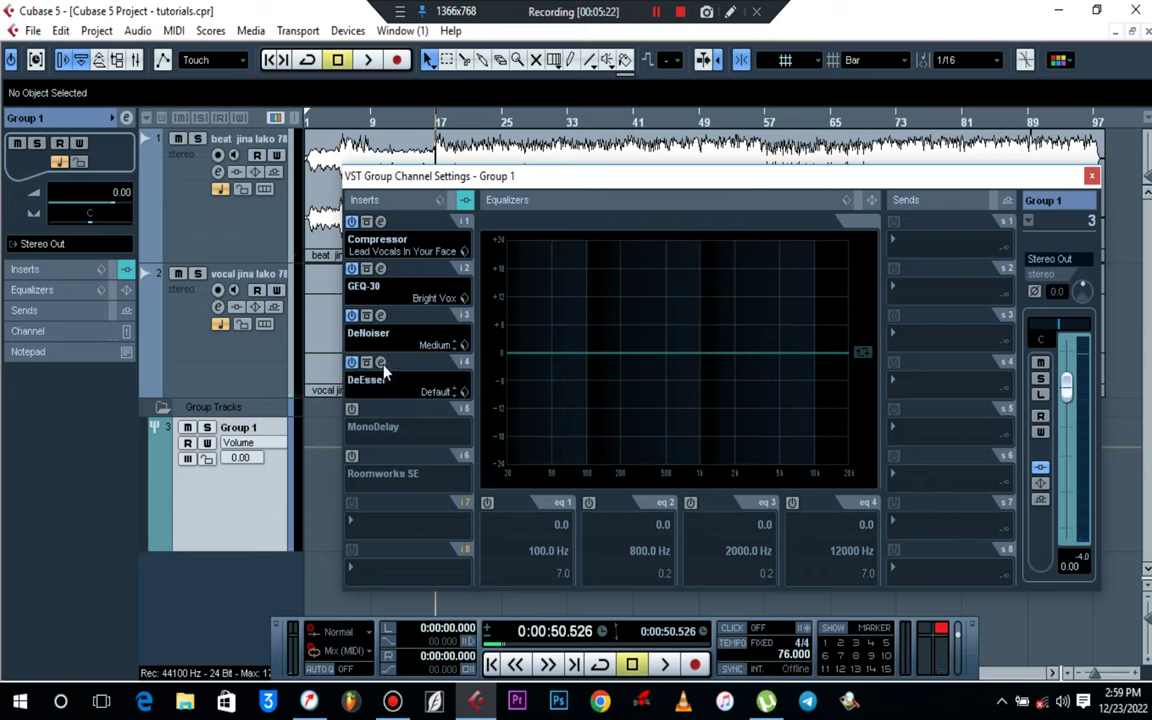
pyautogui.click(381, 362)
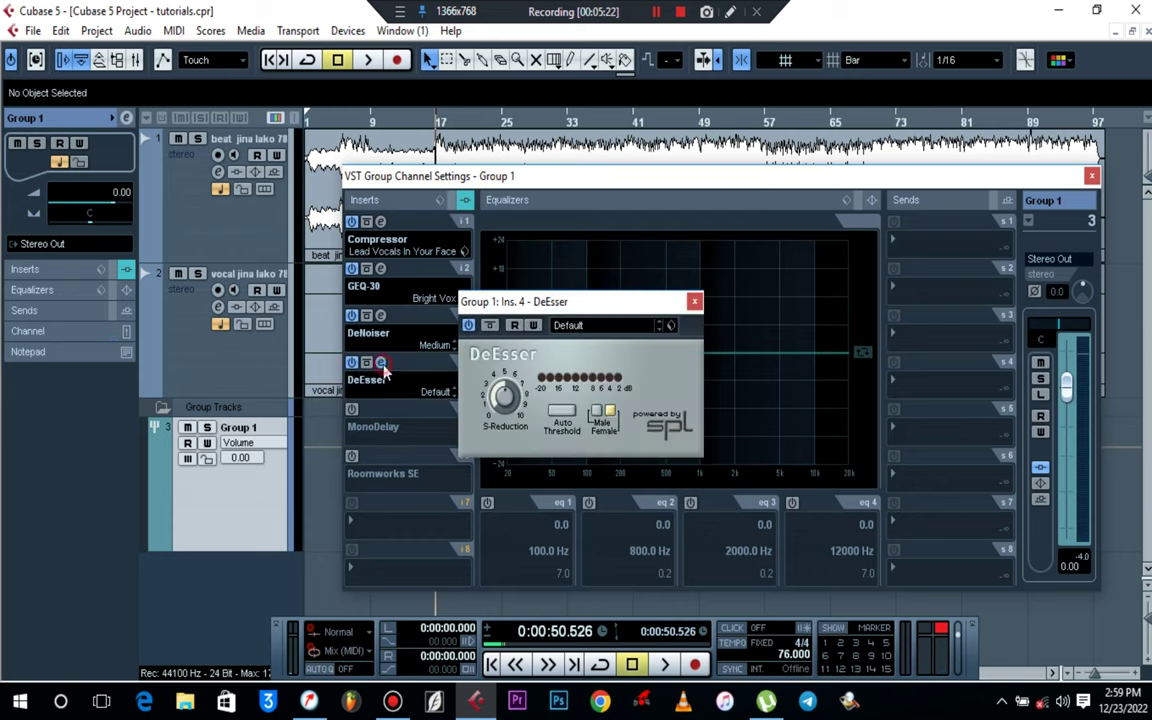
pyautogui.click(568, 326)
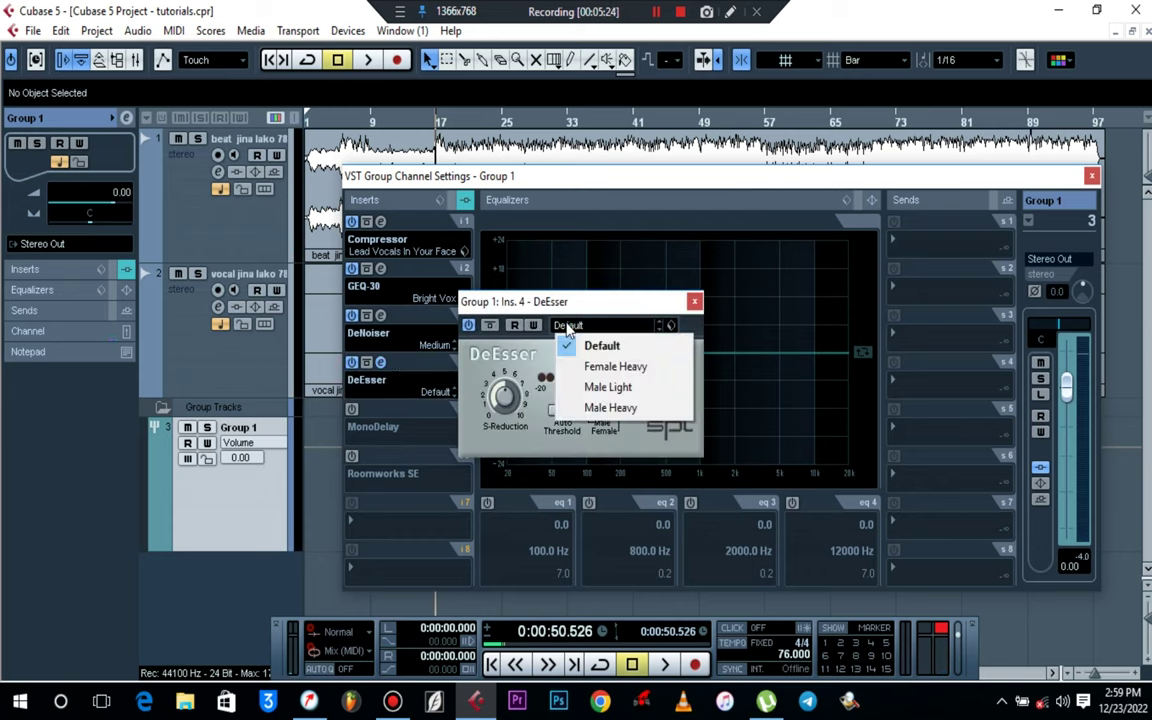
pyautogui.click(598, 391)
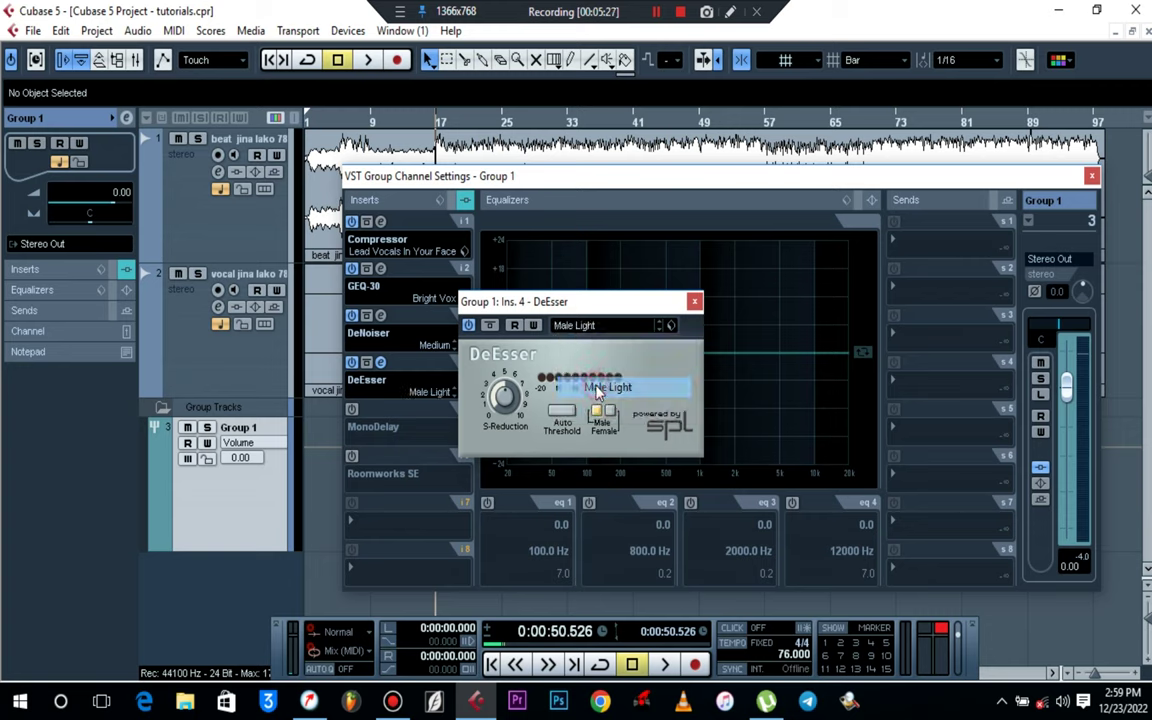
pyautogui.click(694, 302)
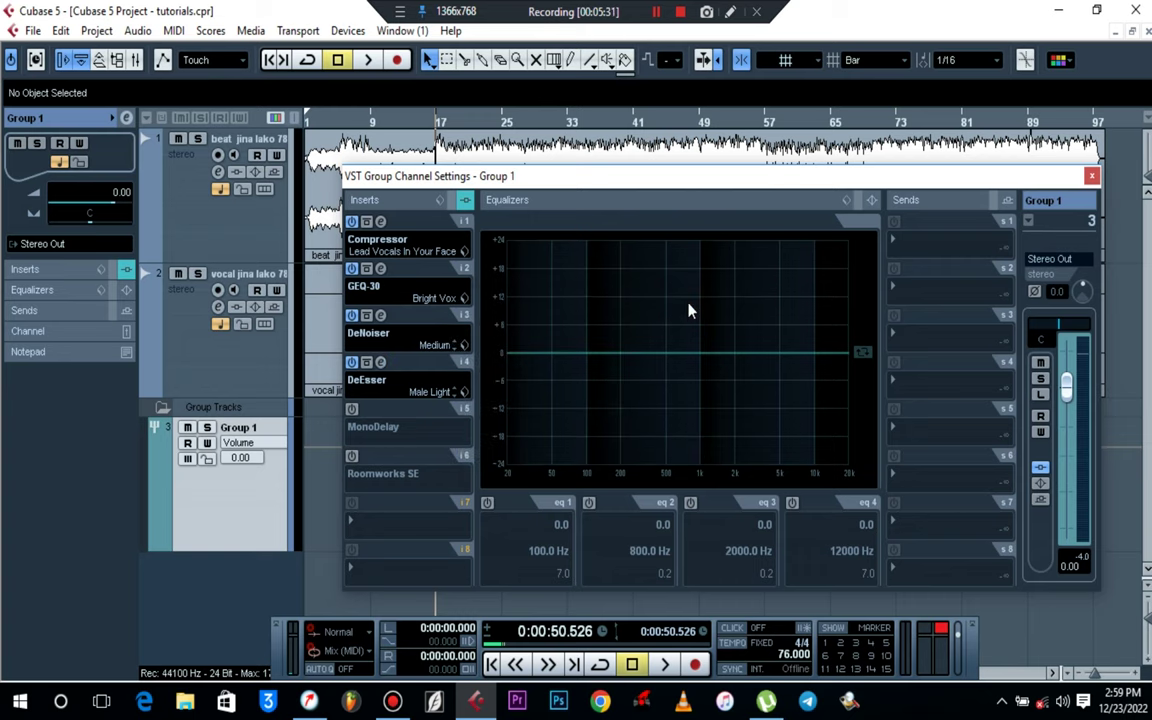
# Play the song to audition the four active inserts on Group 1, and stop playback
pyautogui.click(941, 631)
pyautogui.press('space')
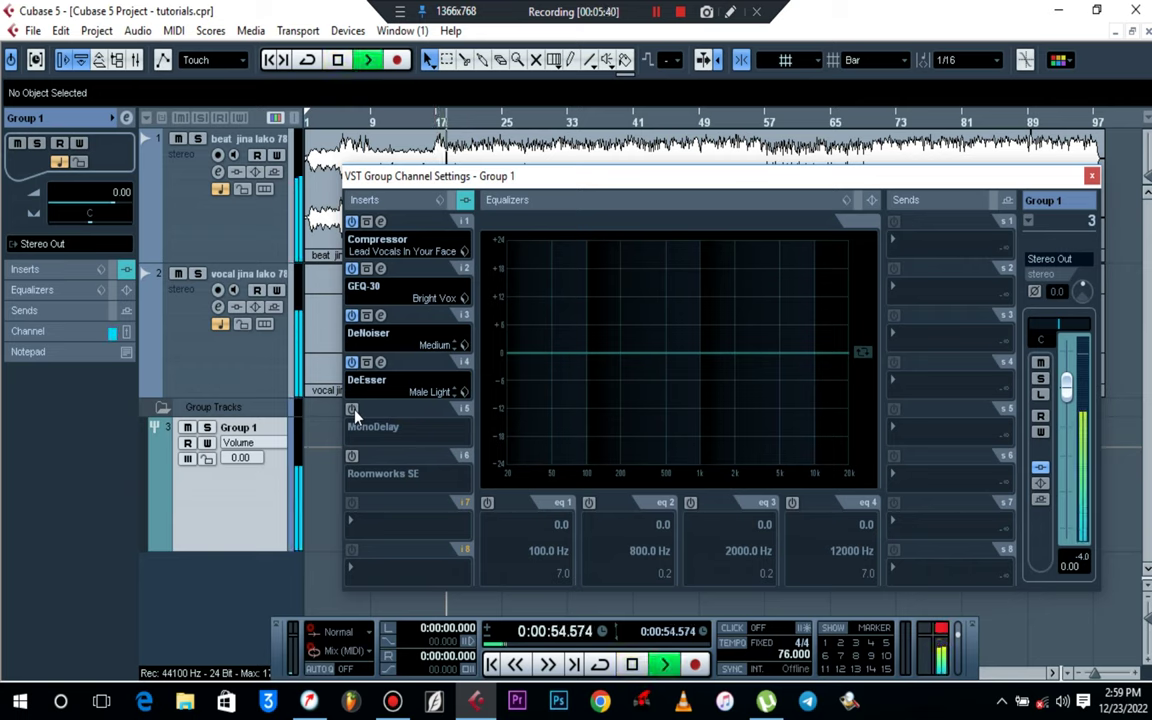
pyautogui.press('space')
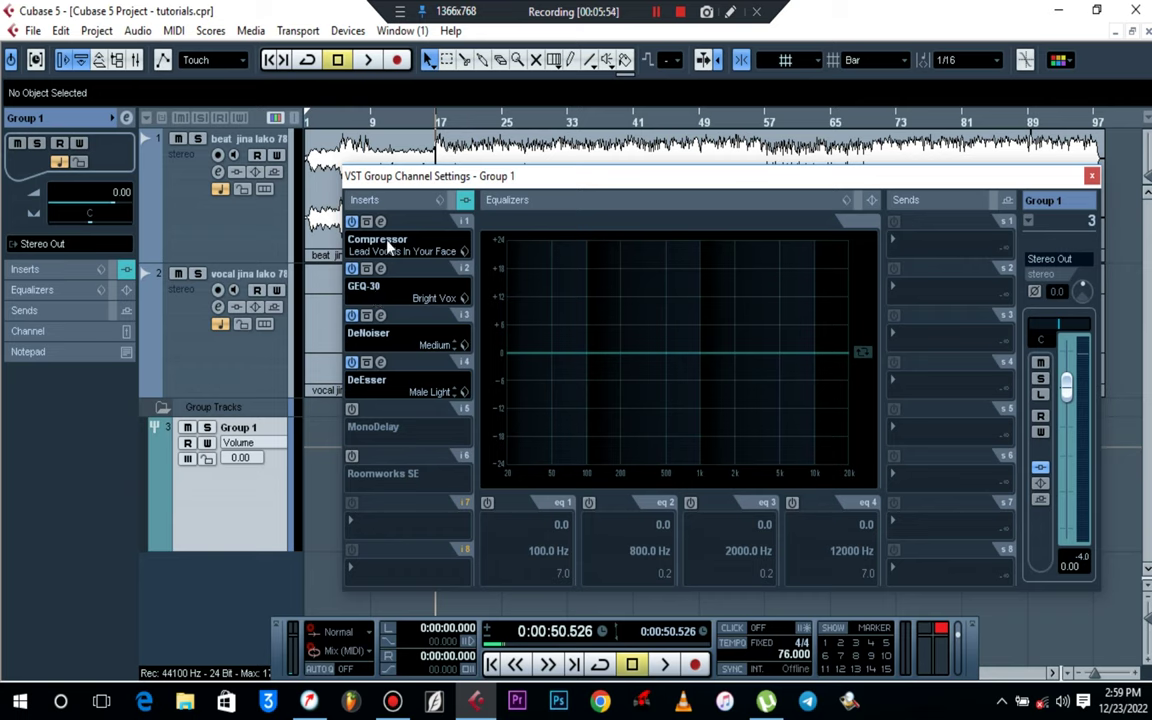
# Switch on the MonoDelay in insert slot 5, try the Delay 4 U2 preset and settle on Sweet Vocal Delay
pyautogui.click(351, 410)
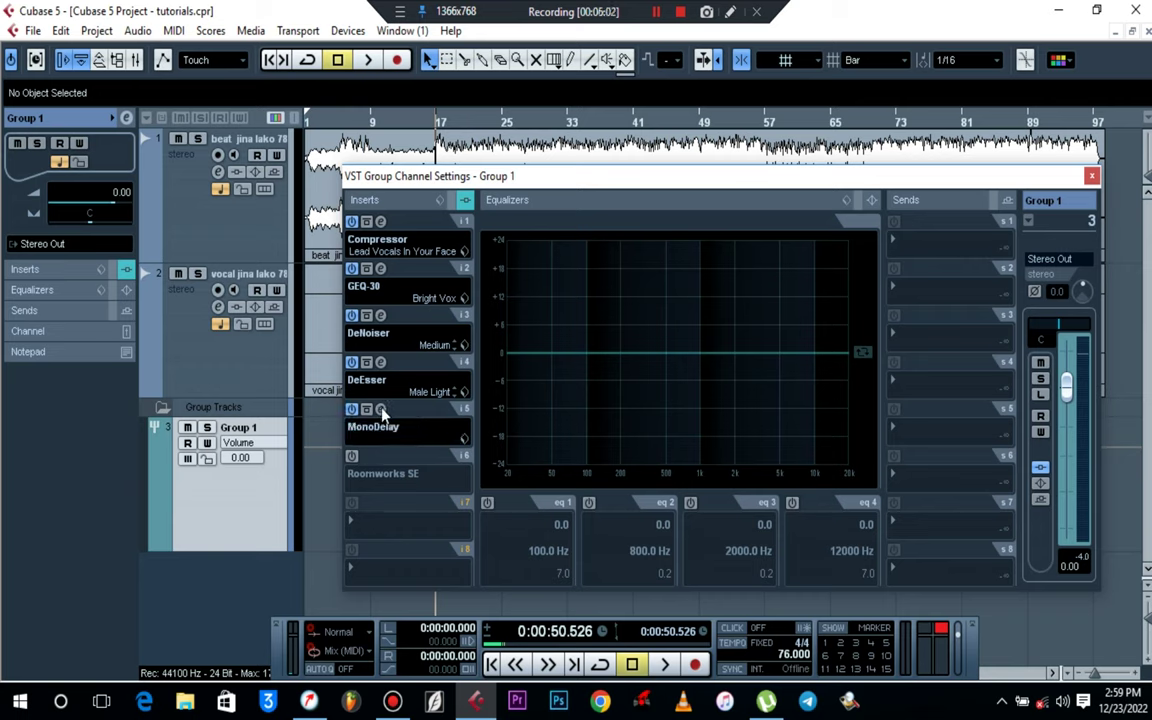
pyautogui.click(380, 410)
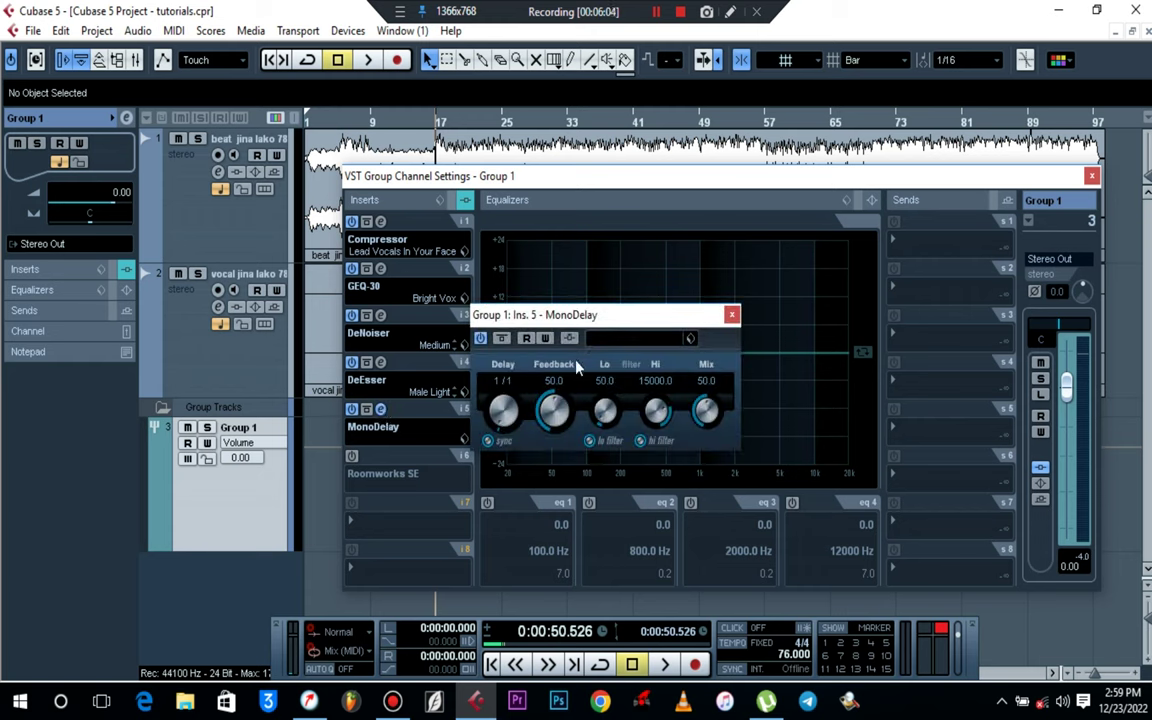
pyautogui.click(612, 338)
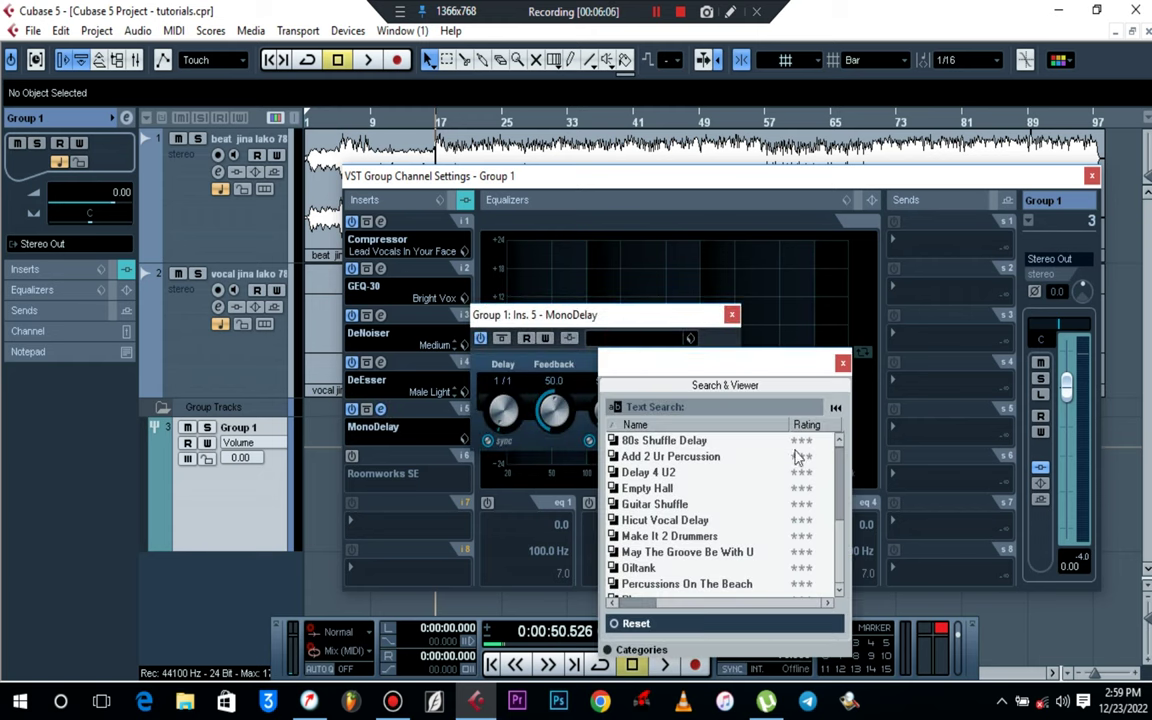
pyautogui.click(658, 473)
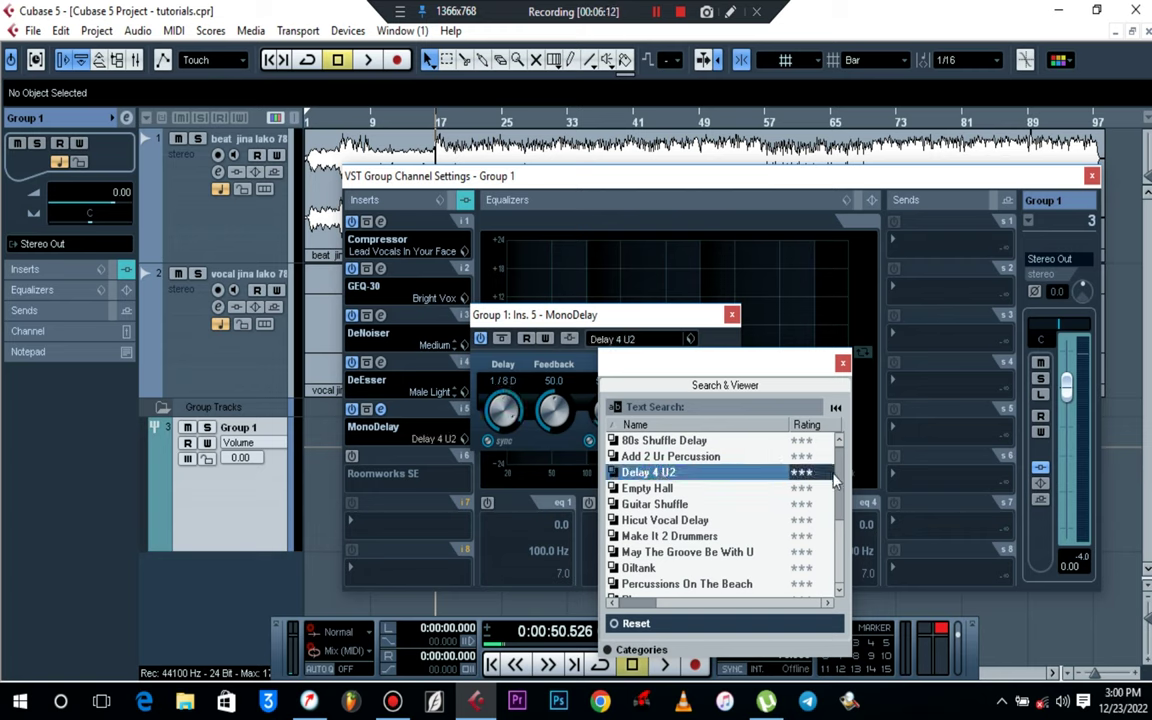
pyautogui.moveTo(836, 484); pyautogui.dragTo(835, 562)
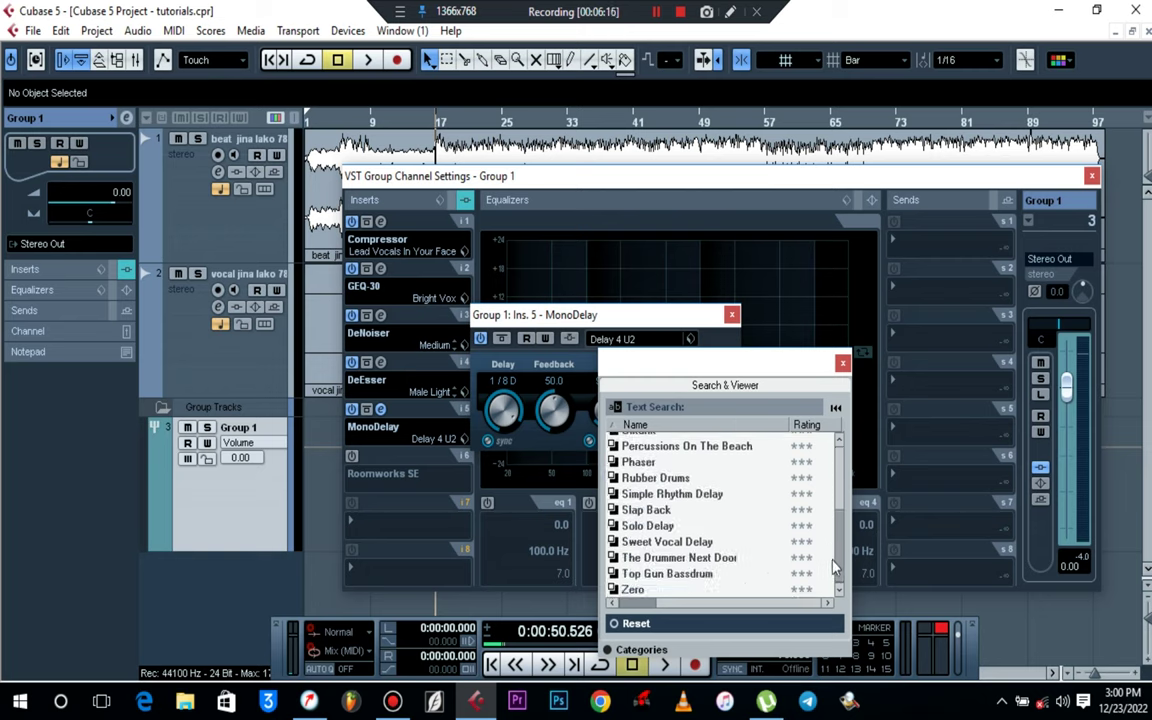
pyautogui.click(667, 546)
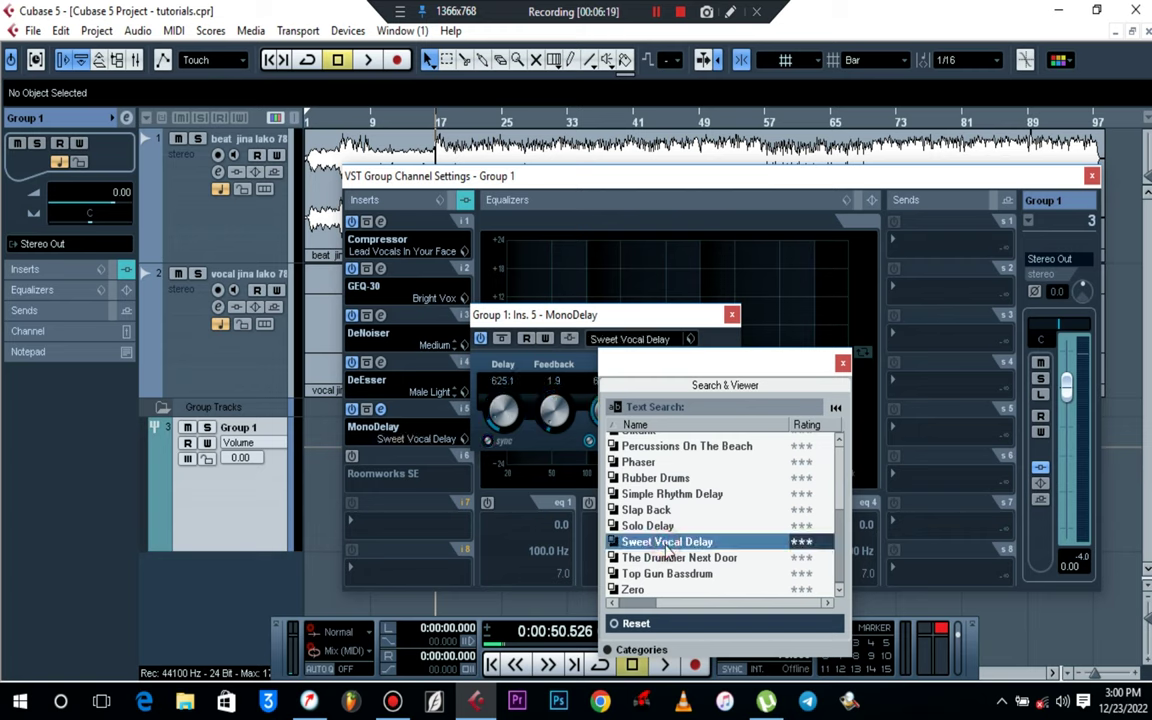
pyautogui.click(841, 365)
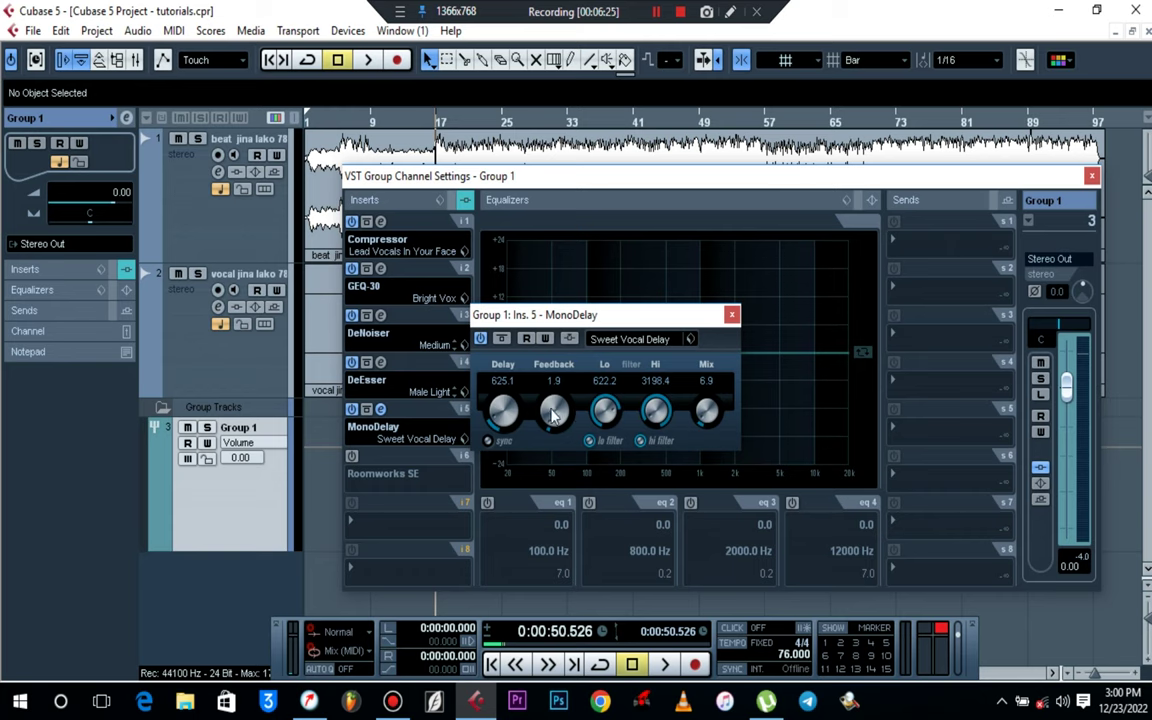
# Set the MonoDelay's feedback to 40.4, turn on tempo sync and set the delay to 1/4
pyautogui.moveTo(553, 414); pyautogui.dragTo(560, 350)
pyautogui.click(489, 441)
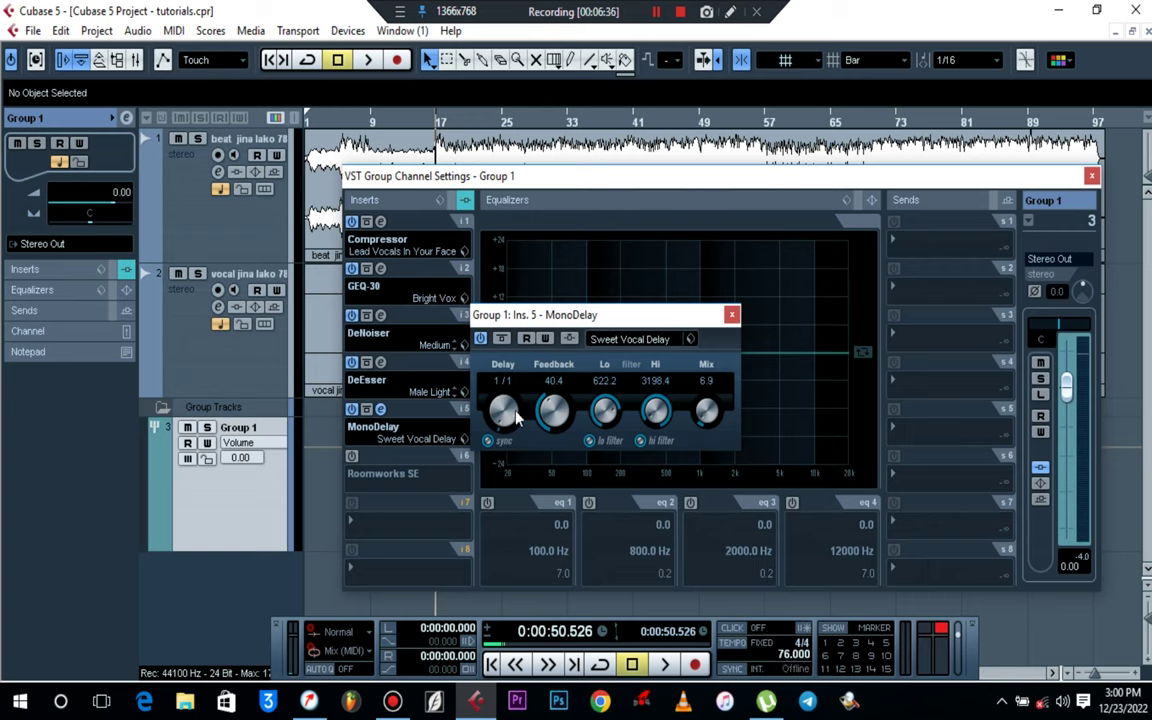
pyautogui.moveTo(500, 411); pyautogui.dragTo(503, 396)
# Audition the MonoDelay with the song, raise its mix level and close its editor
pyautogui.press('space')
pyautogui.press('space')
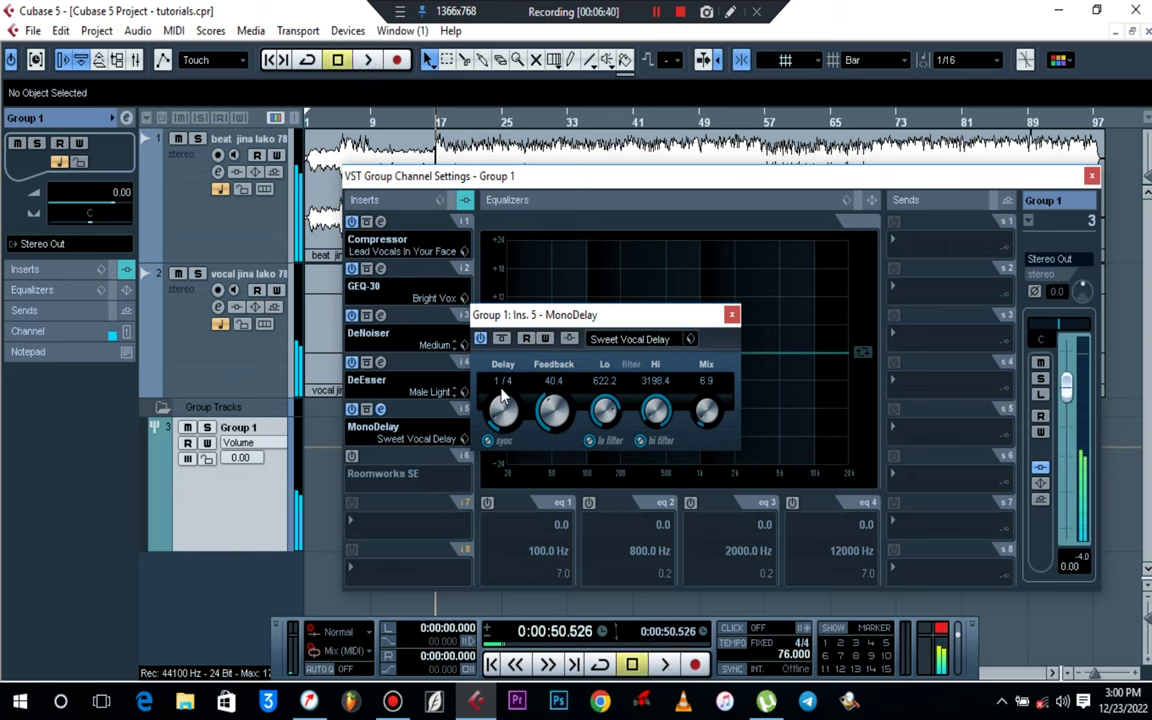
pyautogui.press('space')
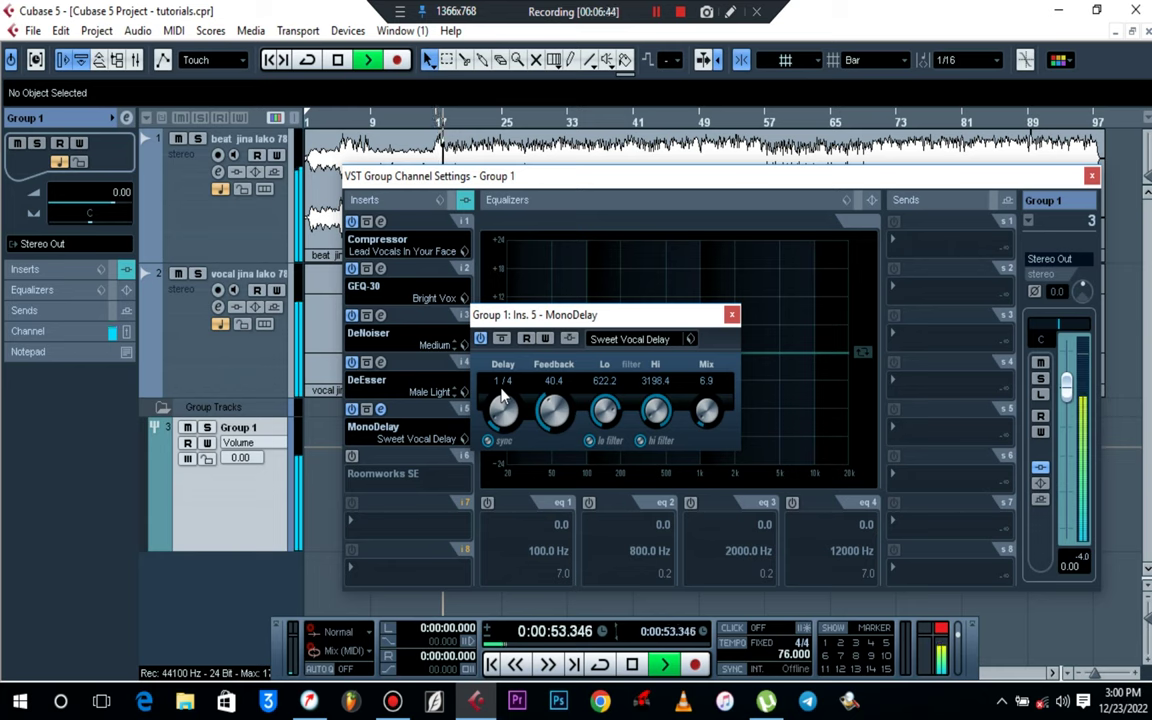
pyautogui.press('space')
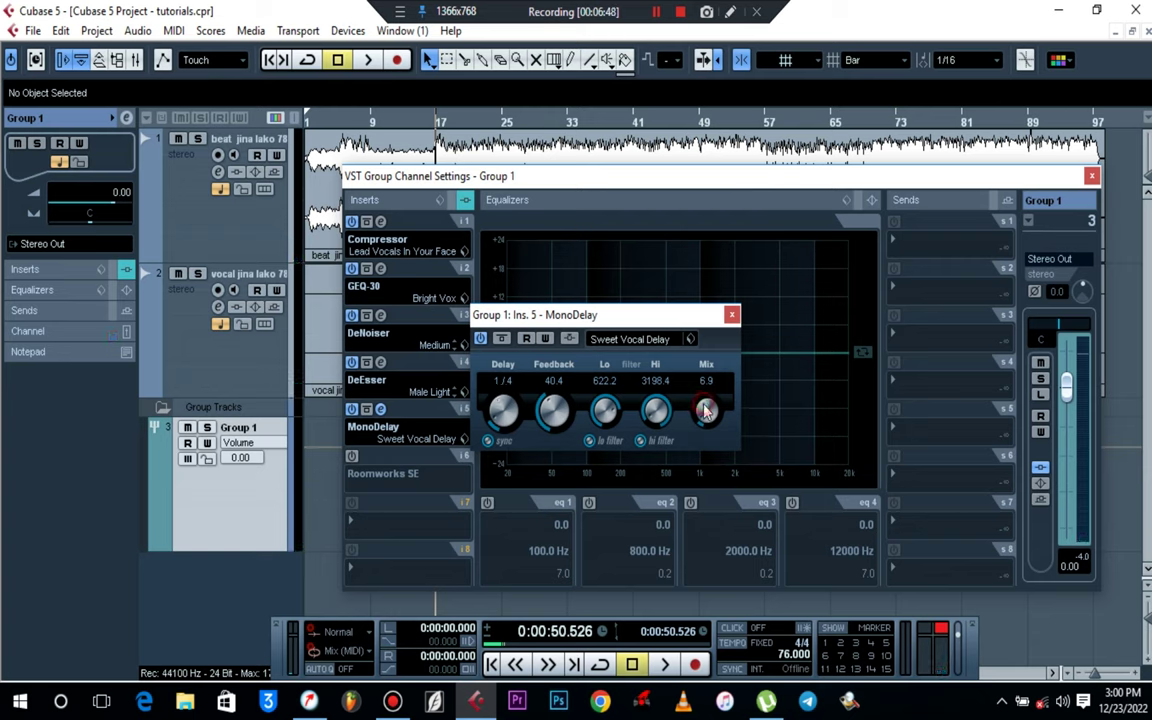
pyautogui.moveTo(706, 408); pyautogui.dragTo(718, 328)
pyautogui.click(731, 316)
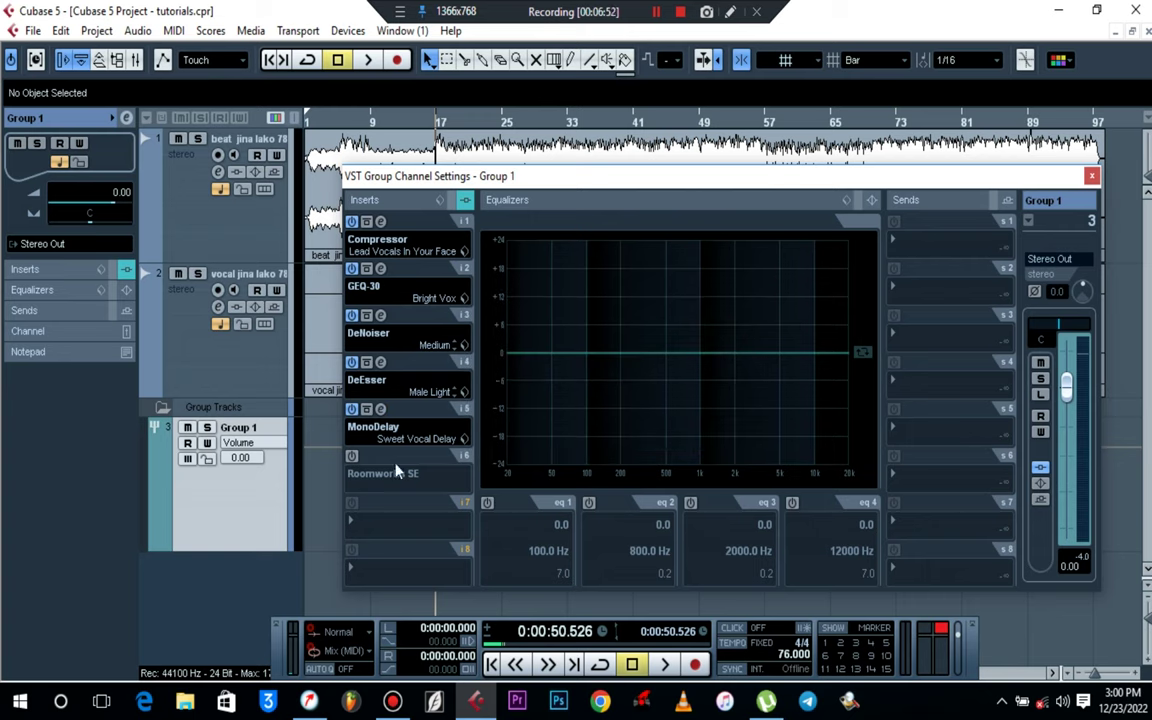
# Switch on Roomworks SE in insert slot 6, open its editor and solo Group 1 for playback
pyautogui.click(352, 456)
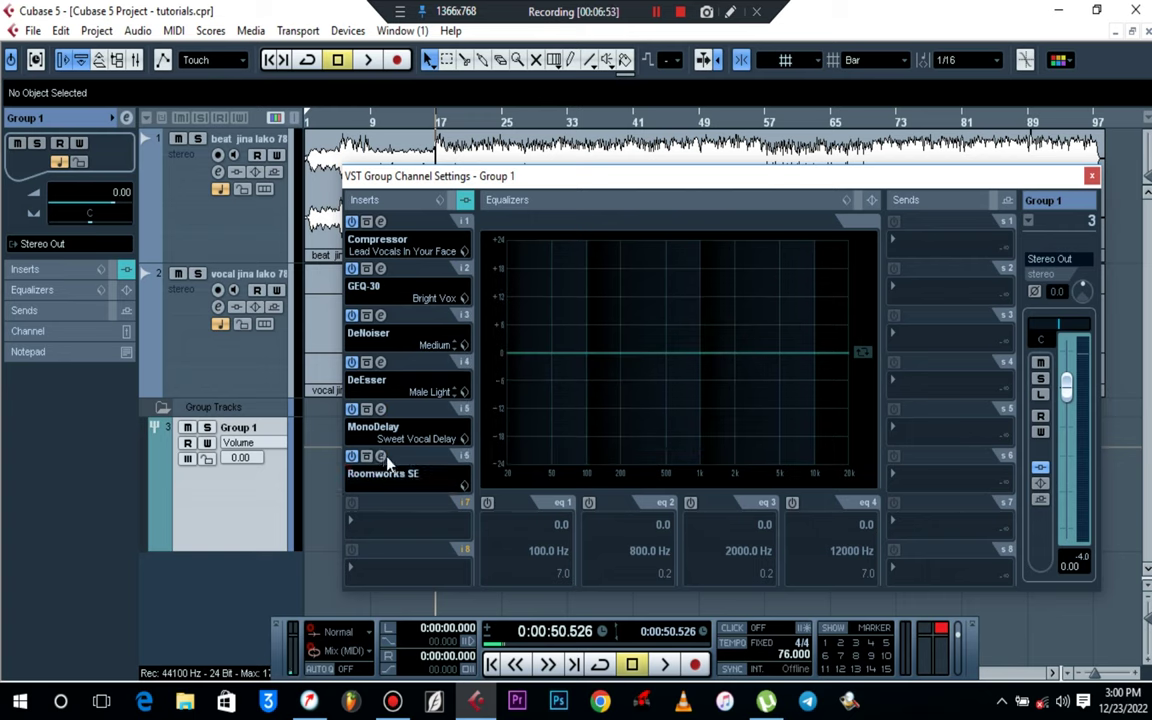
pyautogui.click(380, 456)
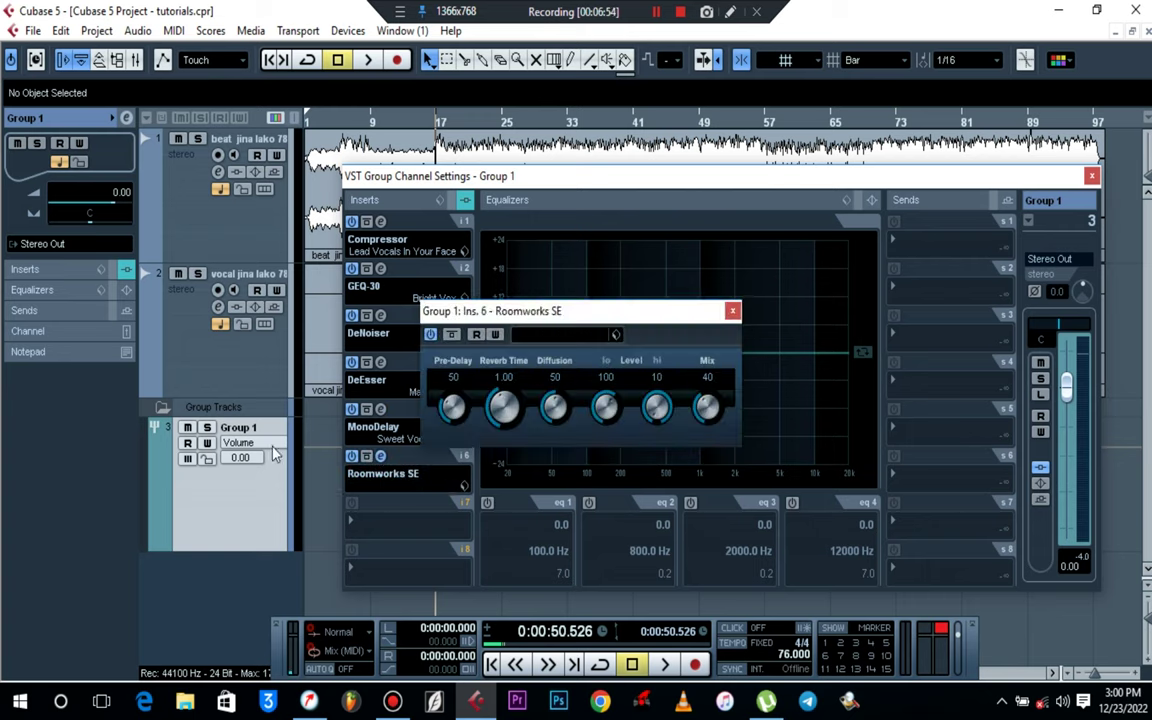
pyautogui.click(205, 428)
pyautogui.press('space')
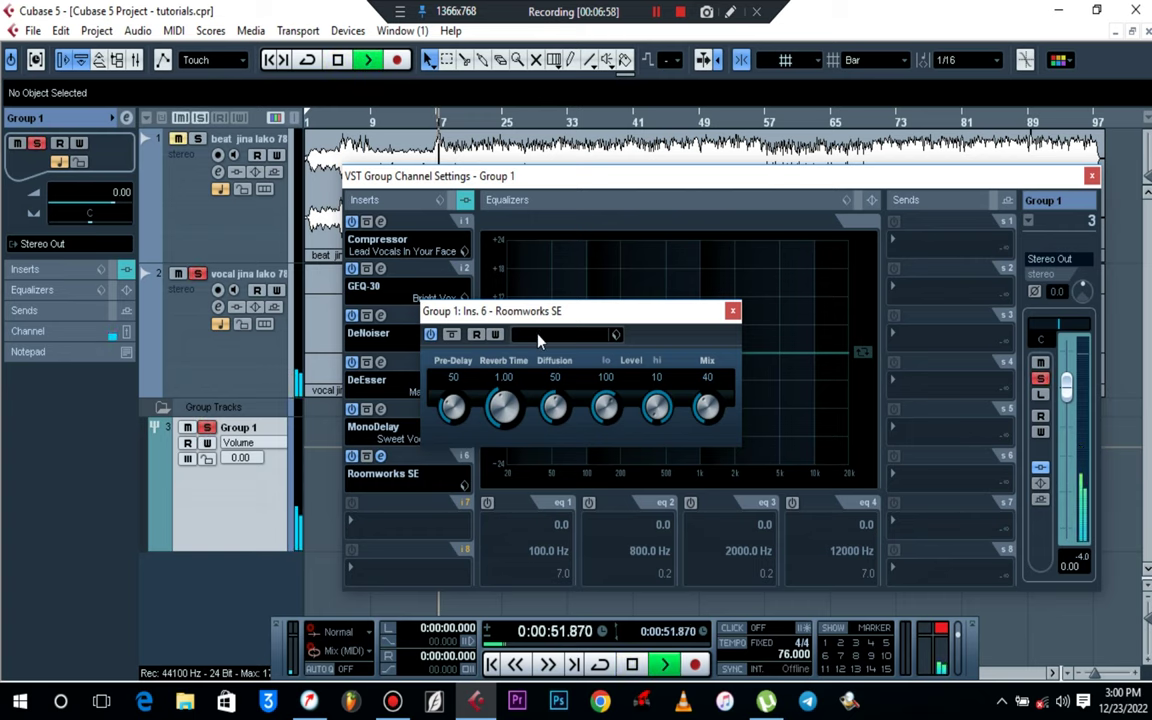
# Search the Roomworks SE presets for "vo" and load the Smooth Voice Room preset
pyautogui.click(535, 336)
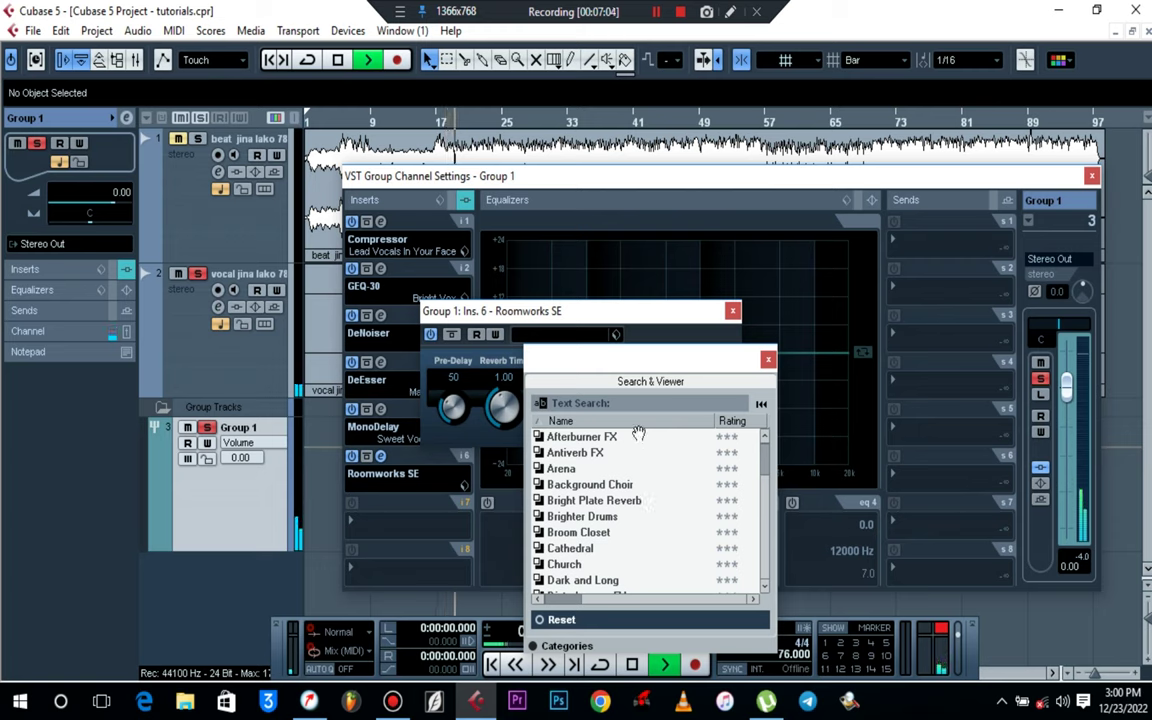
pyautogui.press('space')
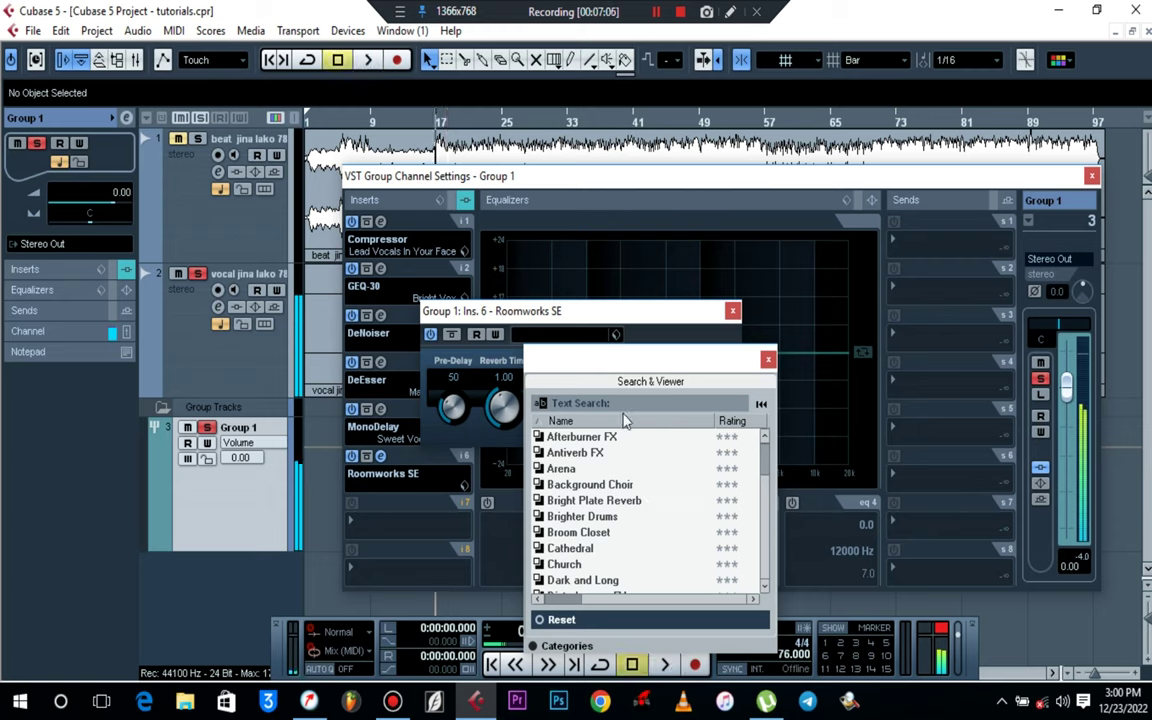
pyautogui.click(618, 406)
pyautogui.write('v')
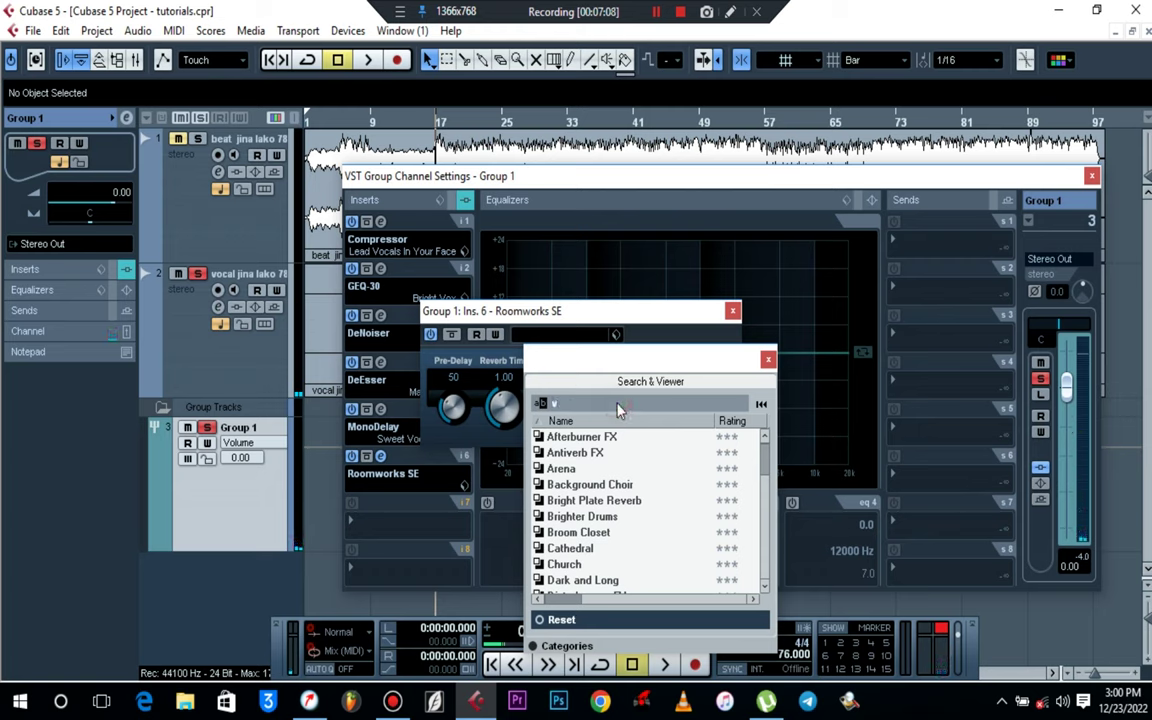
pyautogui.write('o')
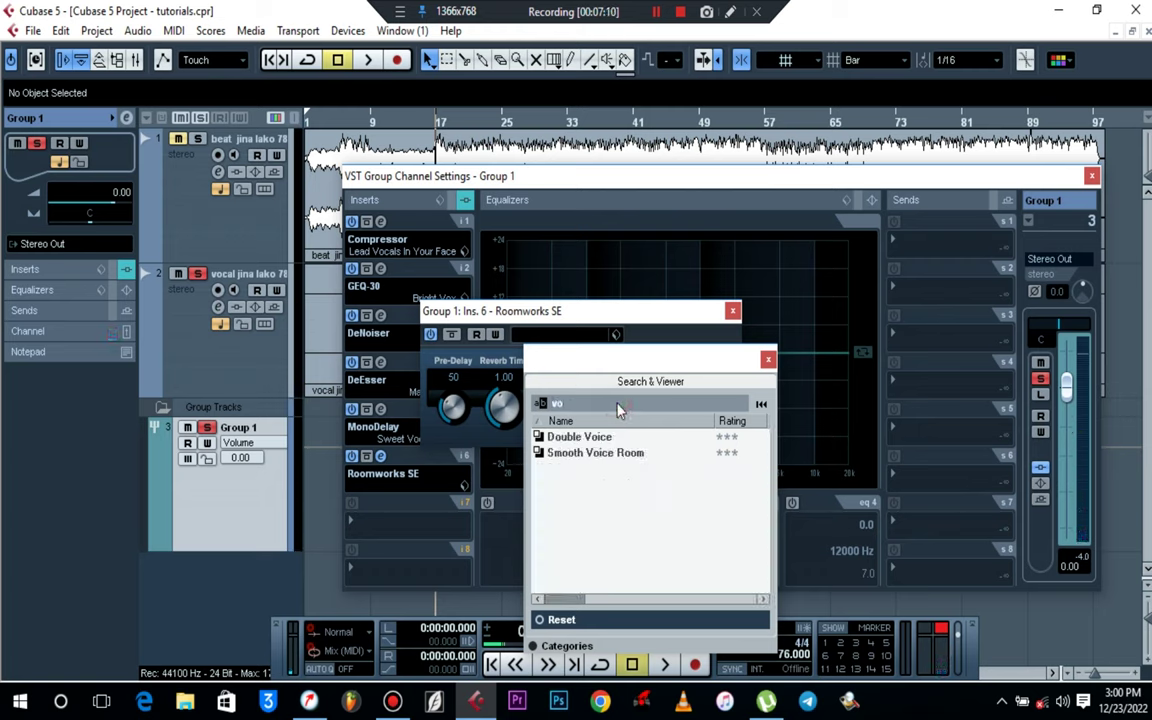
pyautogui.click(610, 456)
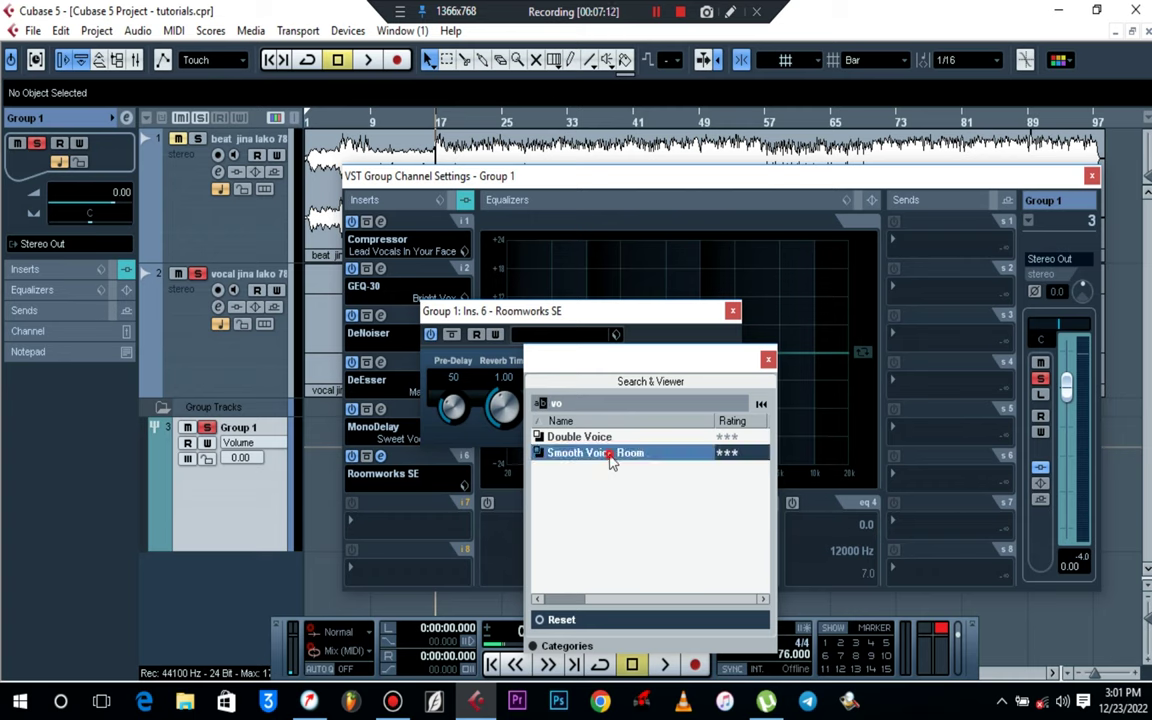
pyautogui.click(768, 360)
# Audition the reverb with the soloed vocals, set the Roomworks SE mix to 8 and close its editor
pyautogui.press('space')
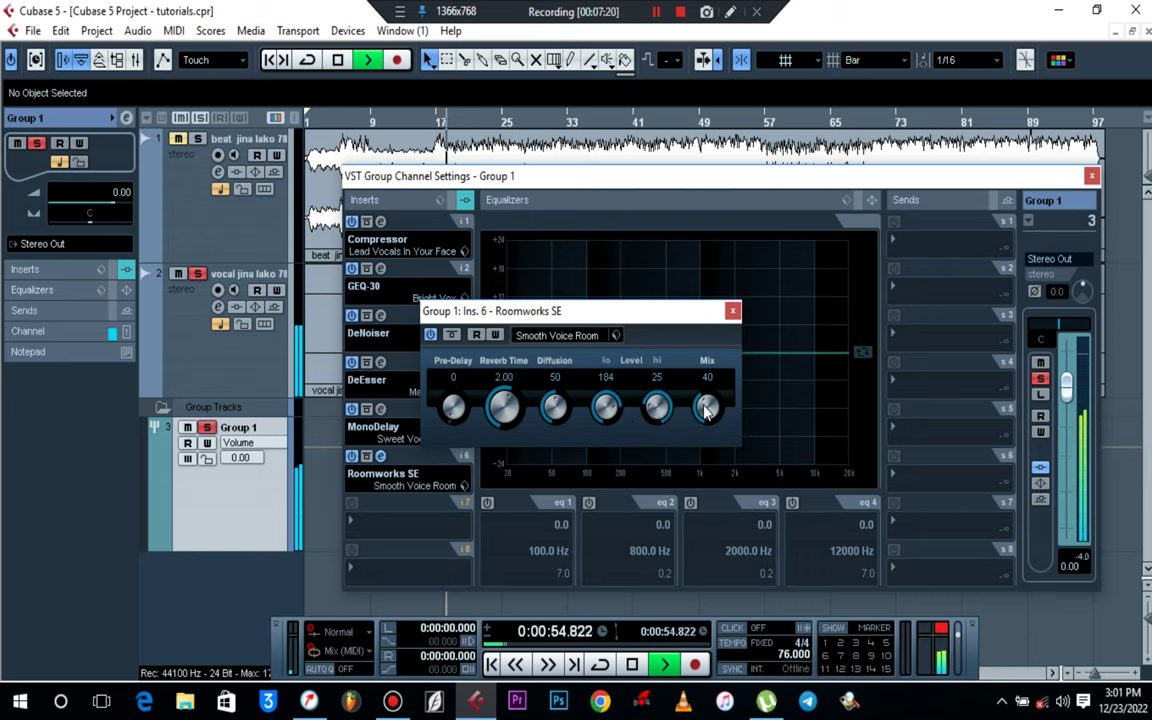
pyautogui.press('space')
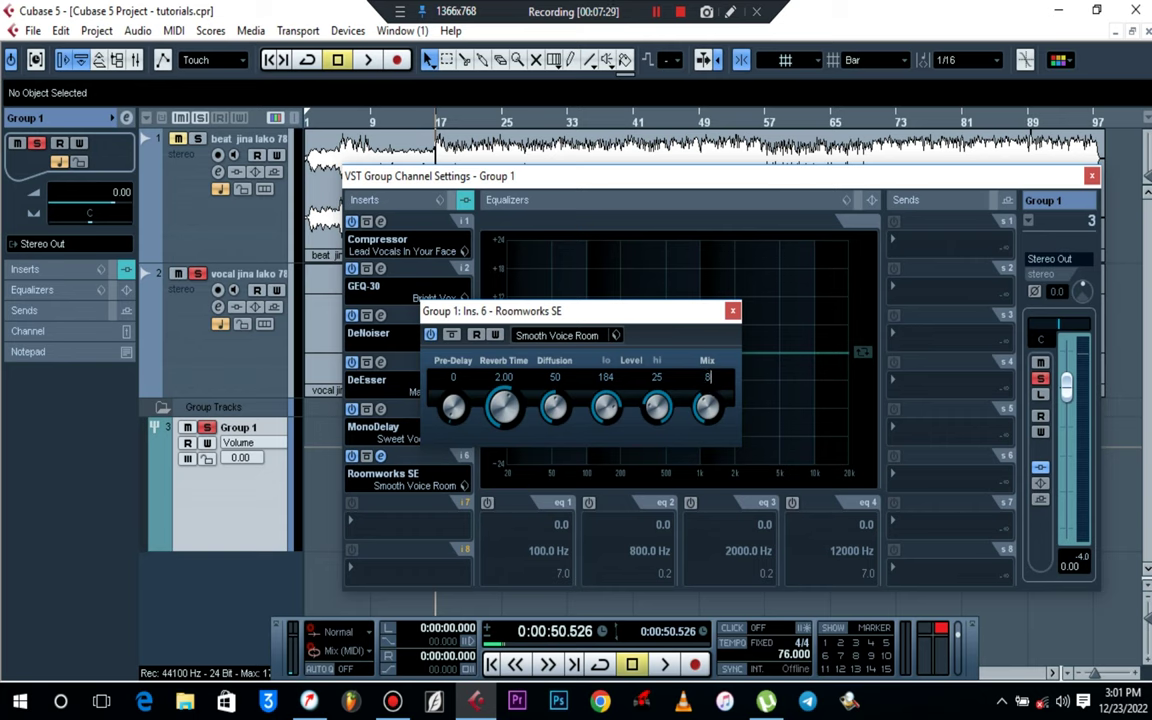
pyautogui.click(733, 312)
# Play the processed vocals, unsolo Group 1 to hear them together with the beat, and stop playback
pyautogui.press('space')
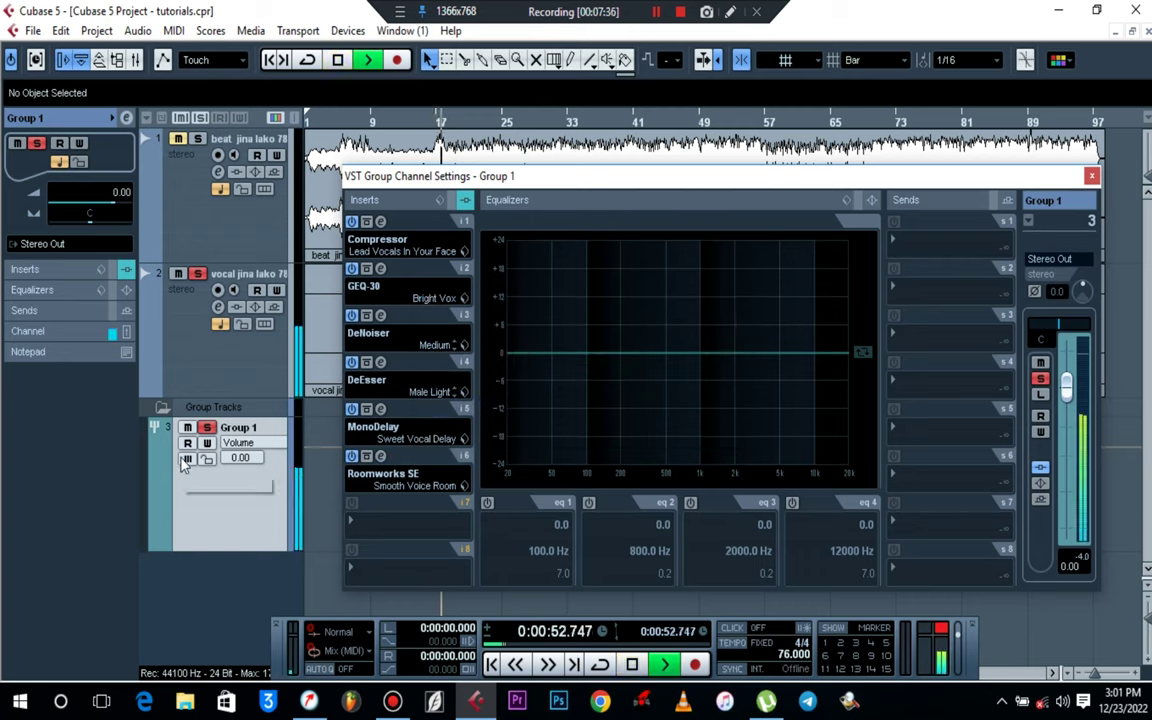
pyautogui.click(207, 428)
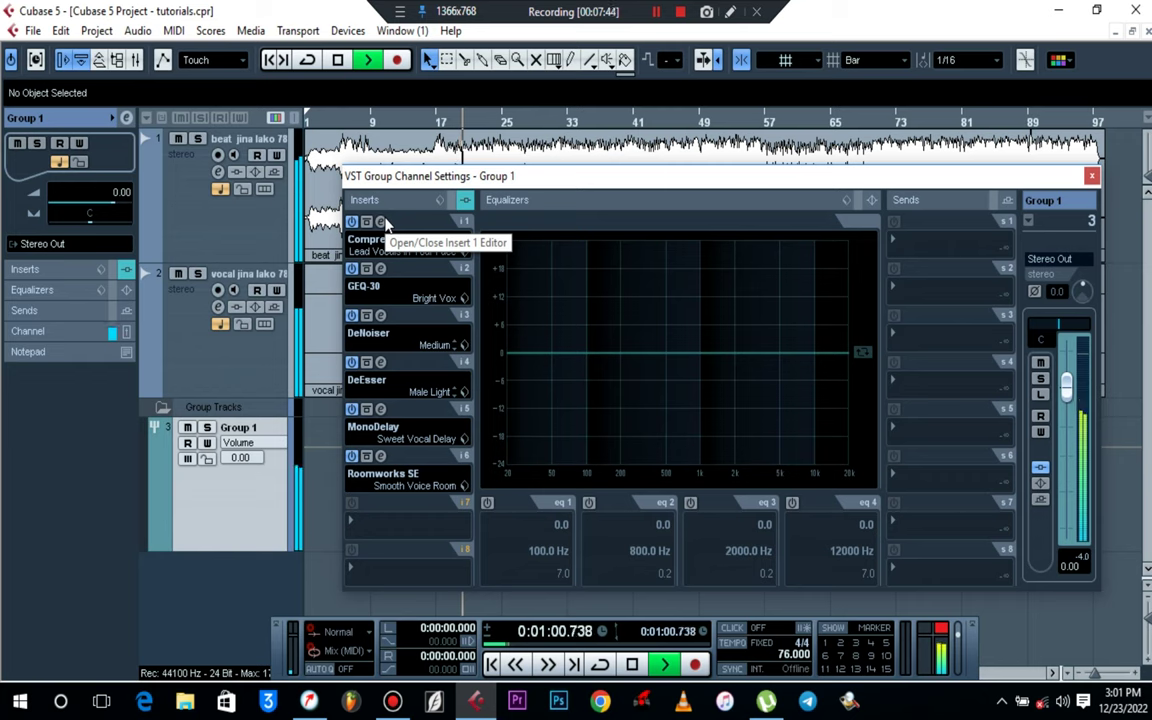
pyautogui.press('space')
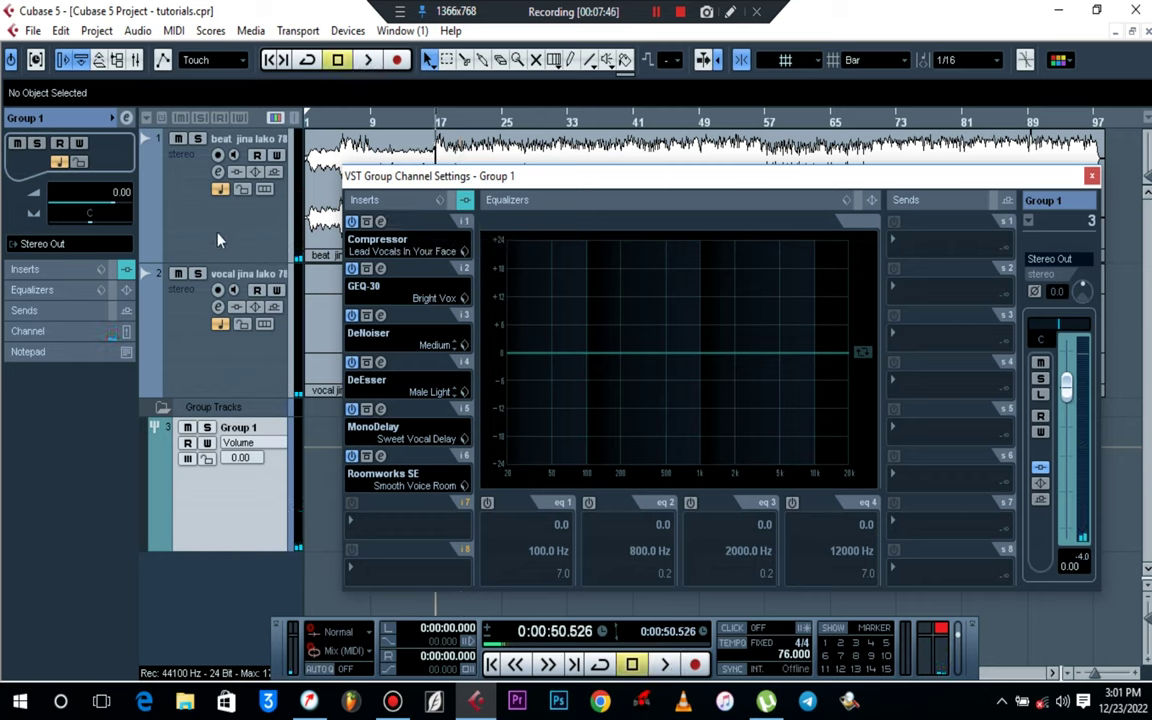
# Set the beat track's volume to -2
pyautogui.click(220, 240)
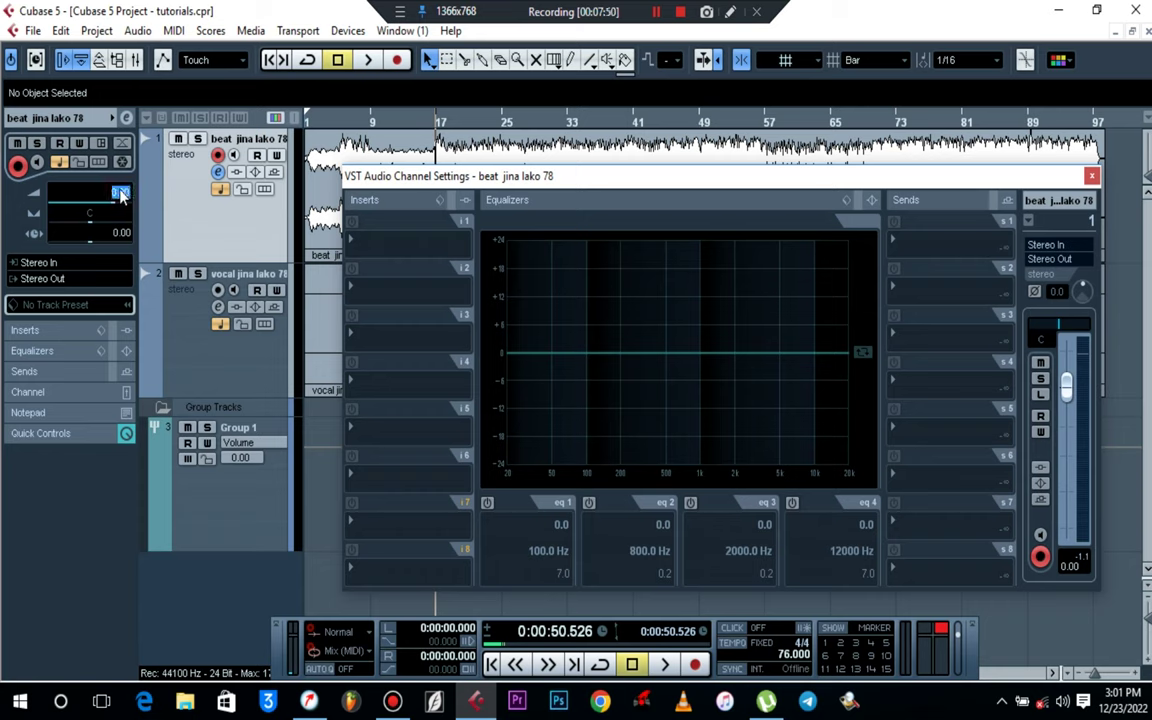
pyautogui.press('BackSpace')
pyautogui.write('-2')
pyautogui.press('Return')
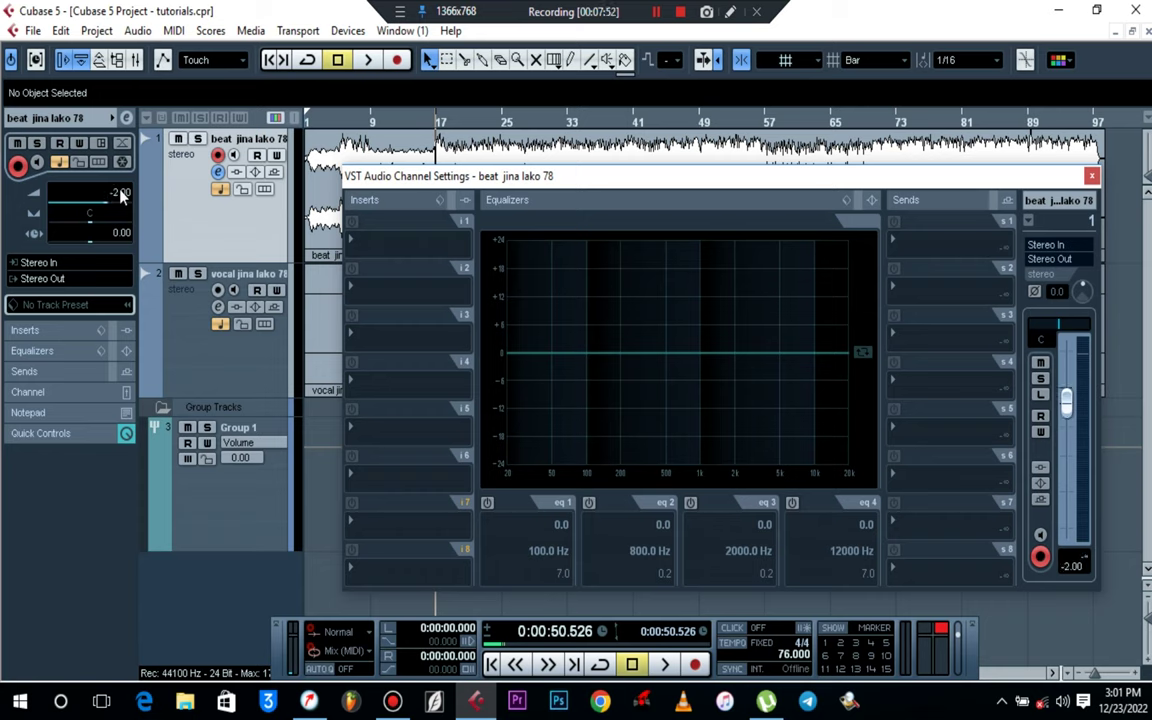
# Audition the full mix, fine-tune the beat track's volume to -1.93 and listen to the song again
pyautogui.press('space')
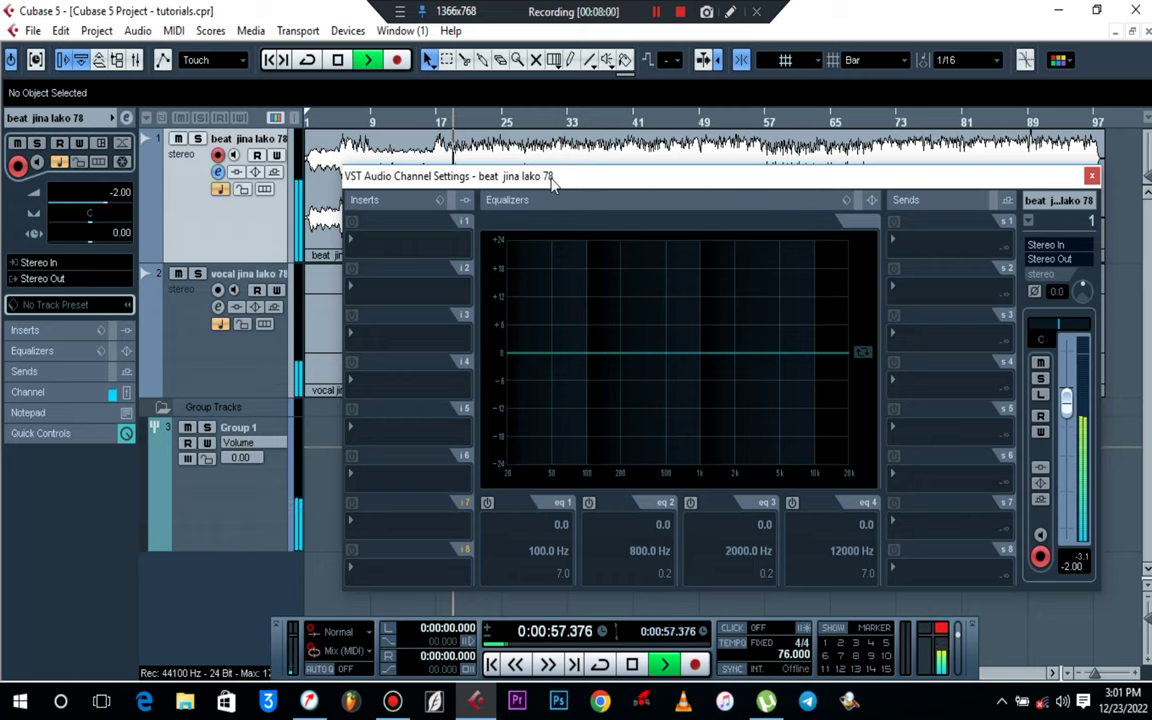
pyautogui.click(97, 202)
pyautogui.moveTo(97, 207); pyautogui.dragTo(108, 209)
pyautogui.press('space')
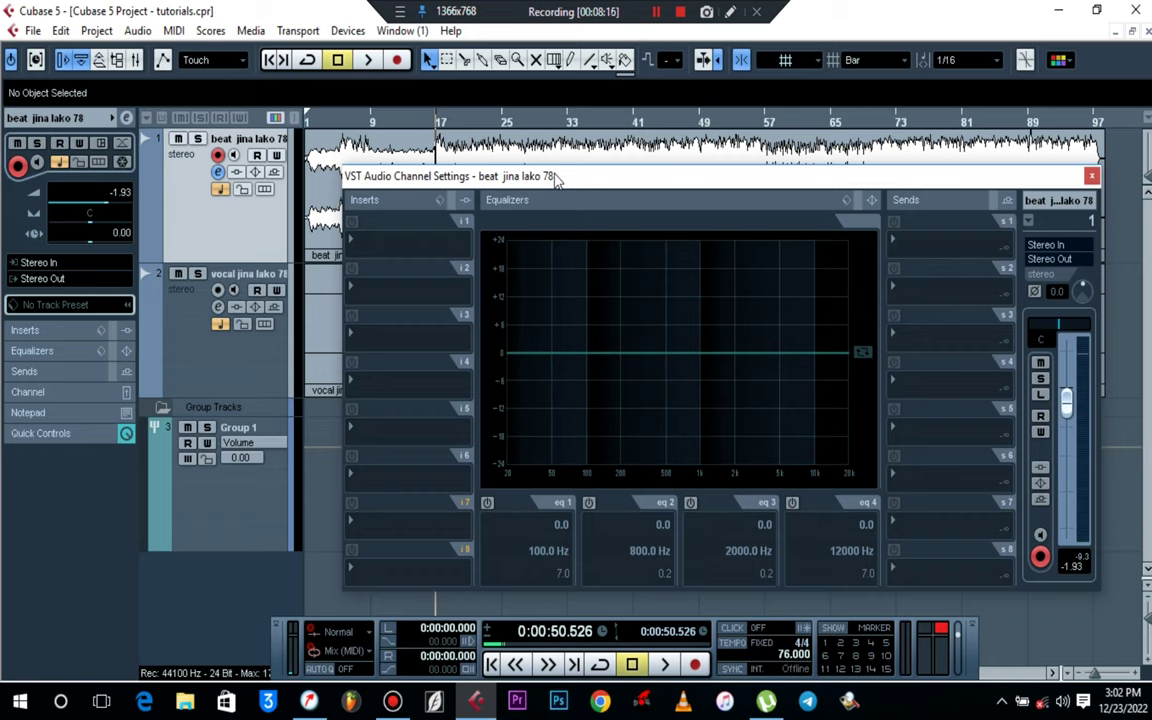
pyautogui.press('space')
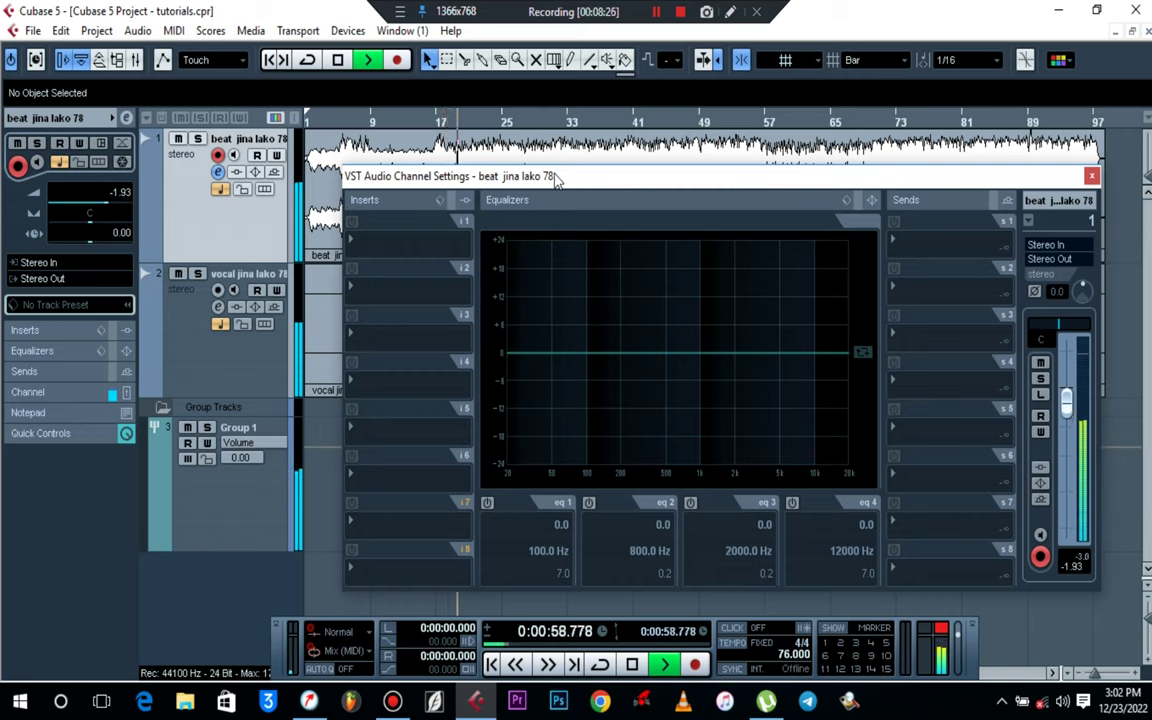
pyautogui.press('space')
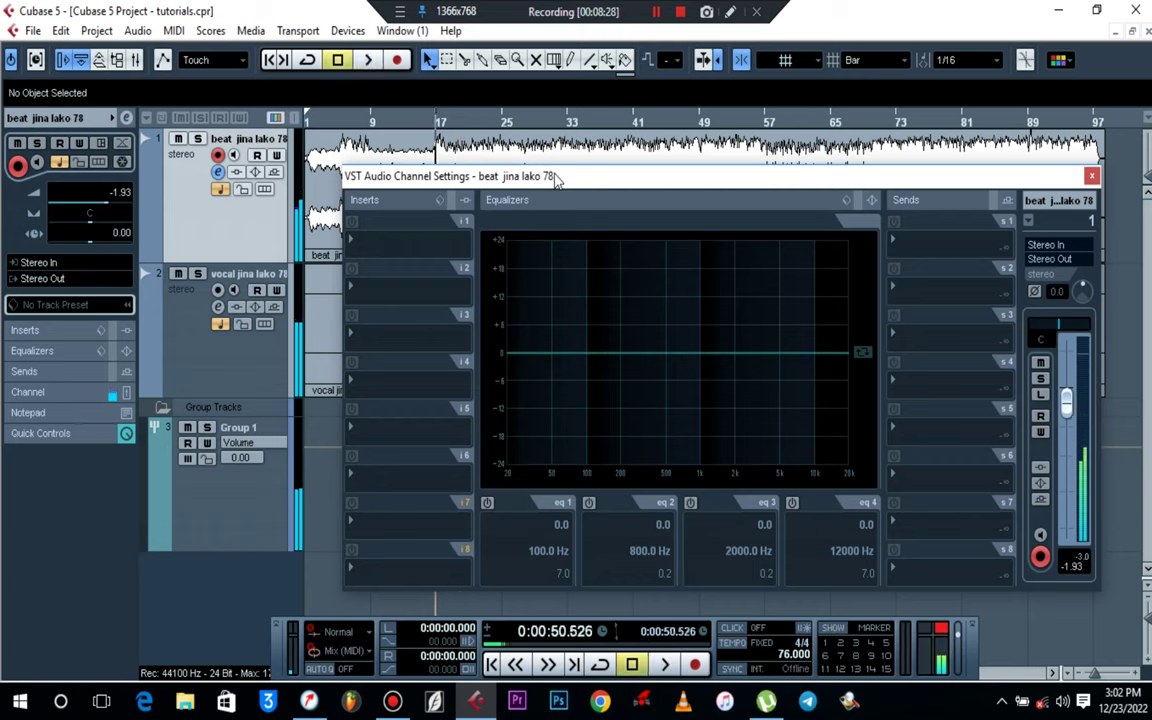
# Check the vocal track's channel settings and return to those of Group 1
pyautogui.click(183, 351)
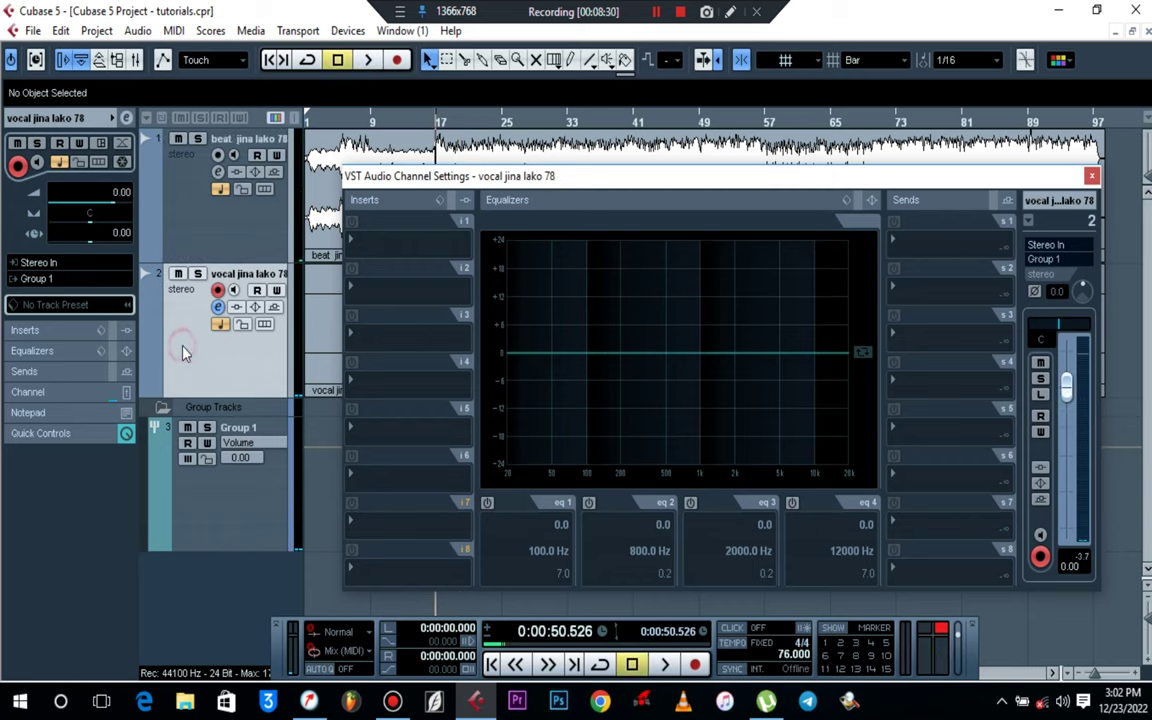
pyautogui.click(222, 535)
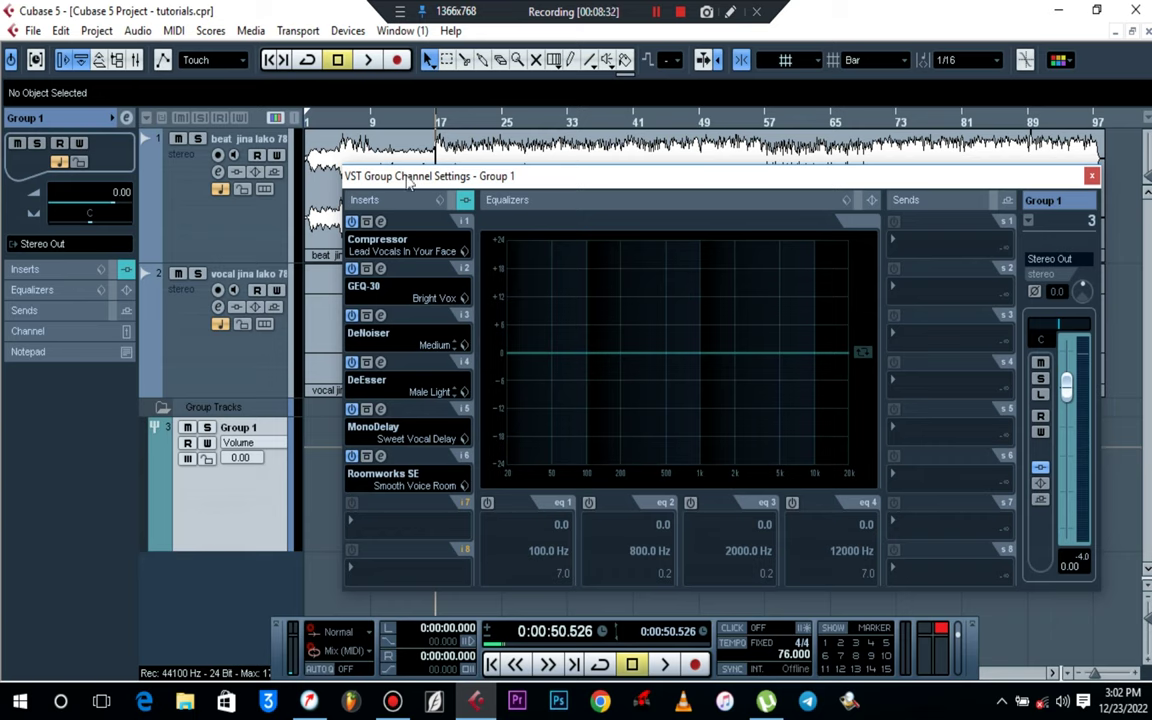